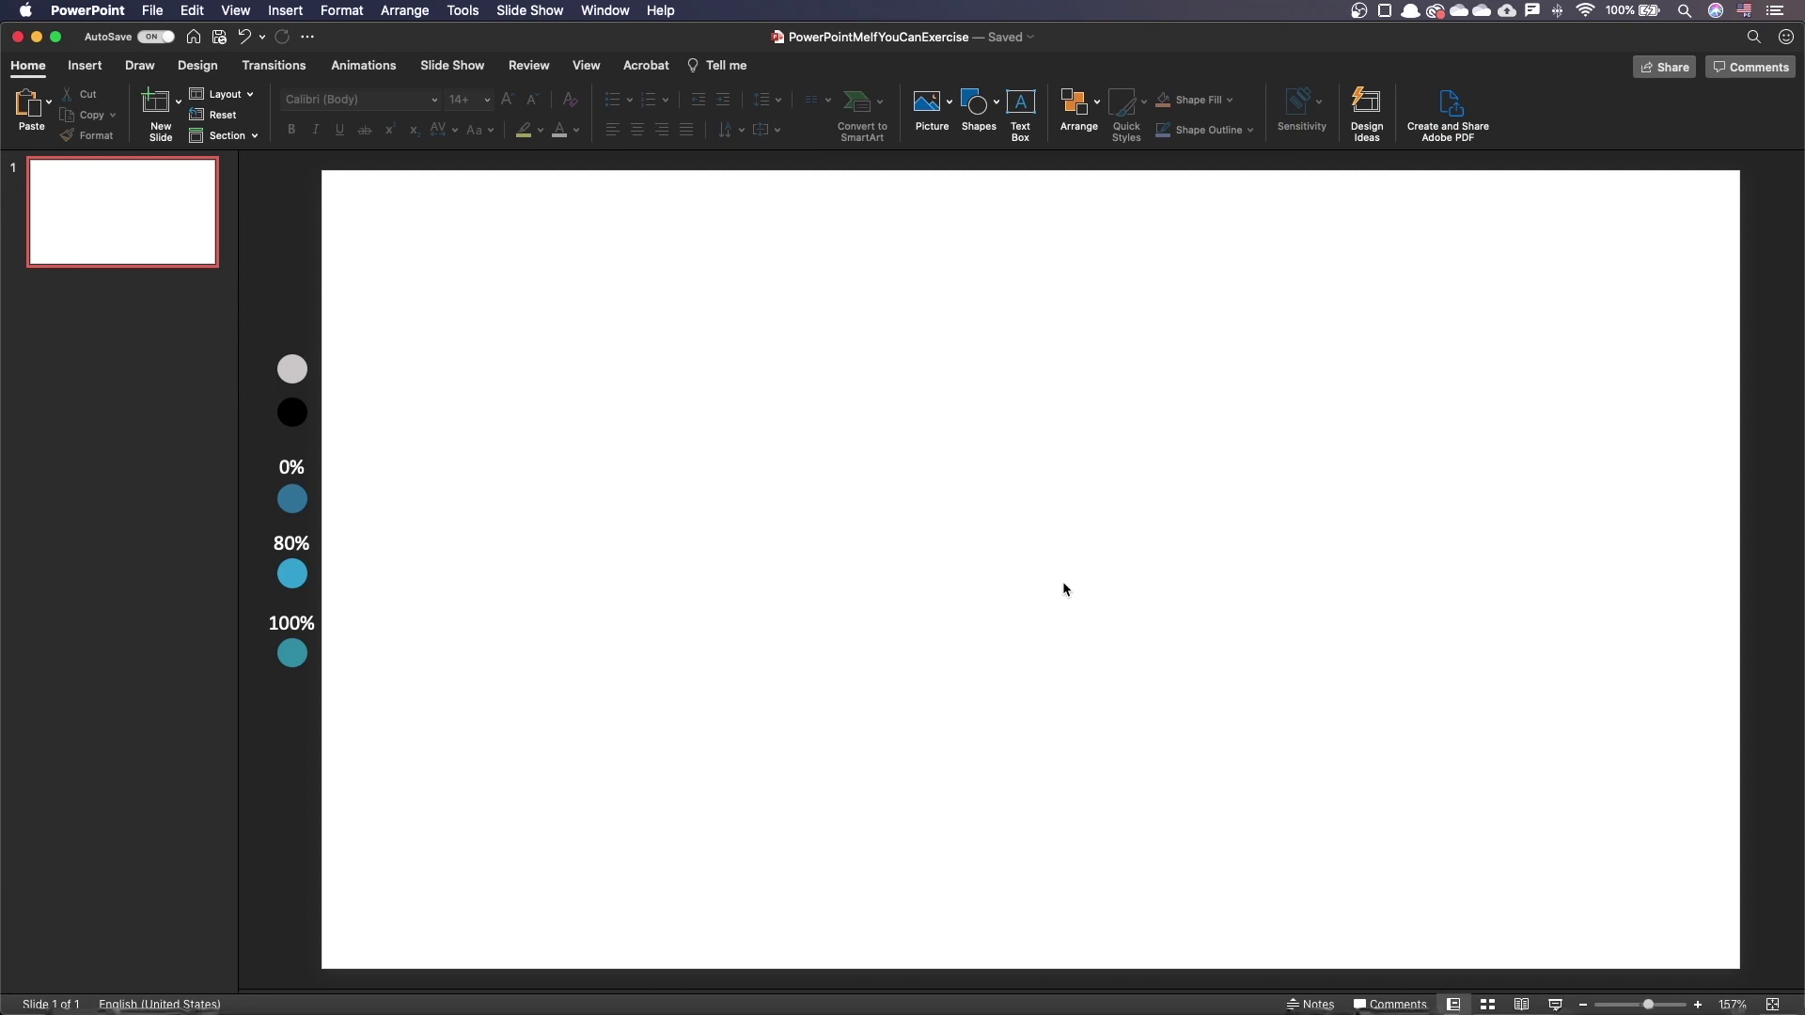
- Apply a gradient fill to the slide background and remove the gradient stop at 34%
right_click(1064, 588)
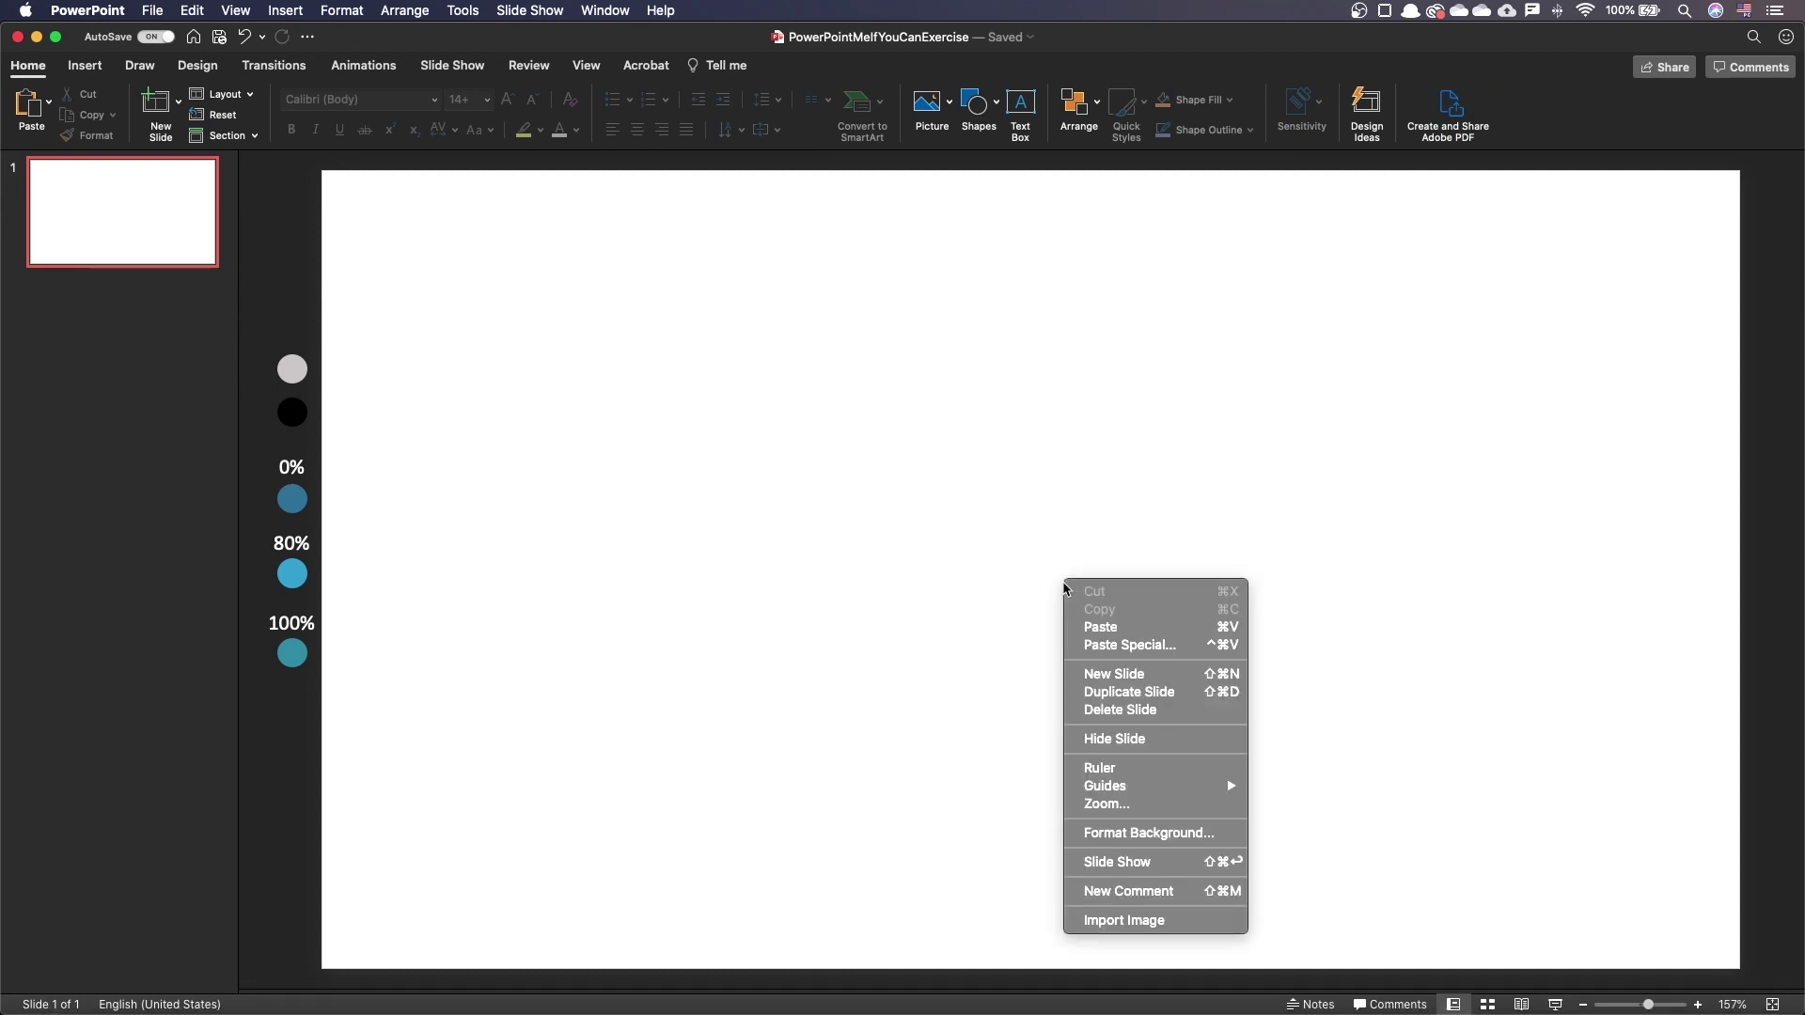
click(1149, 833)
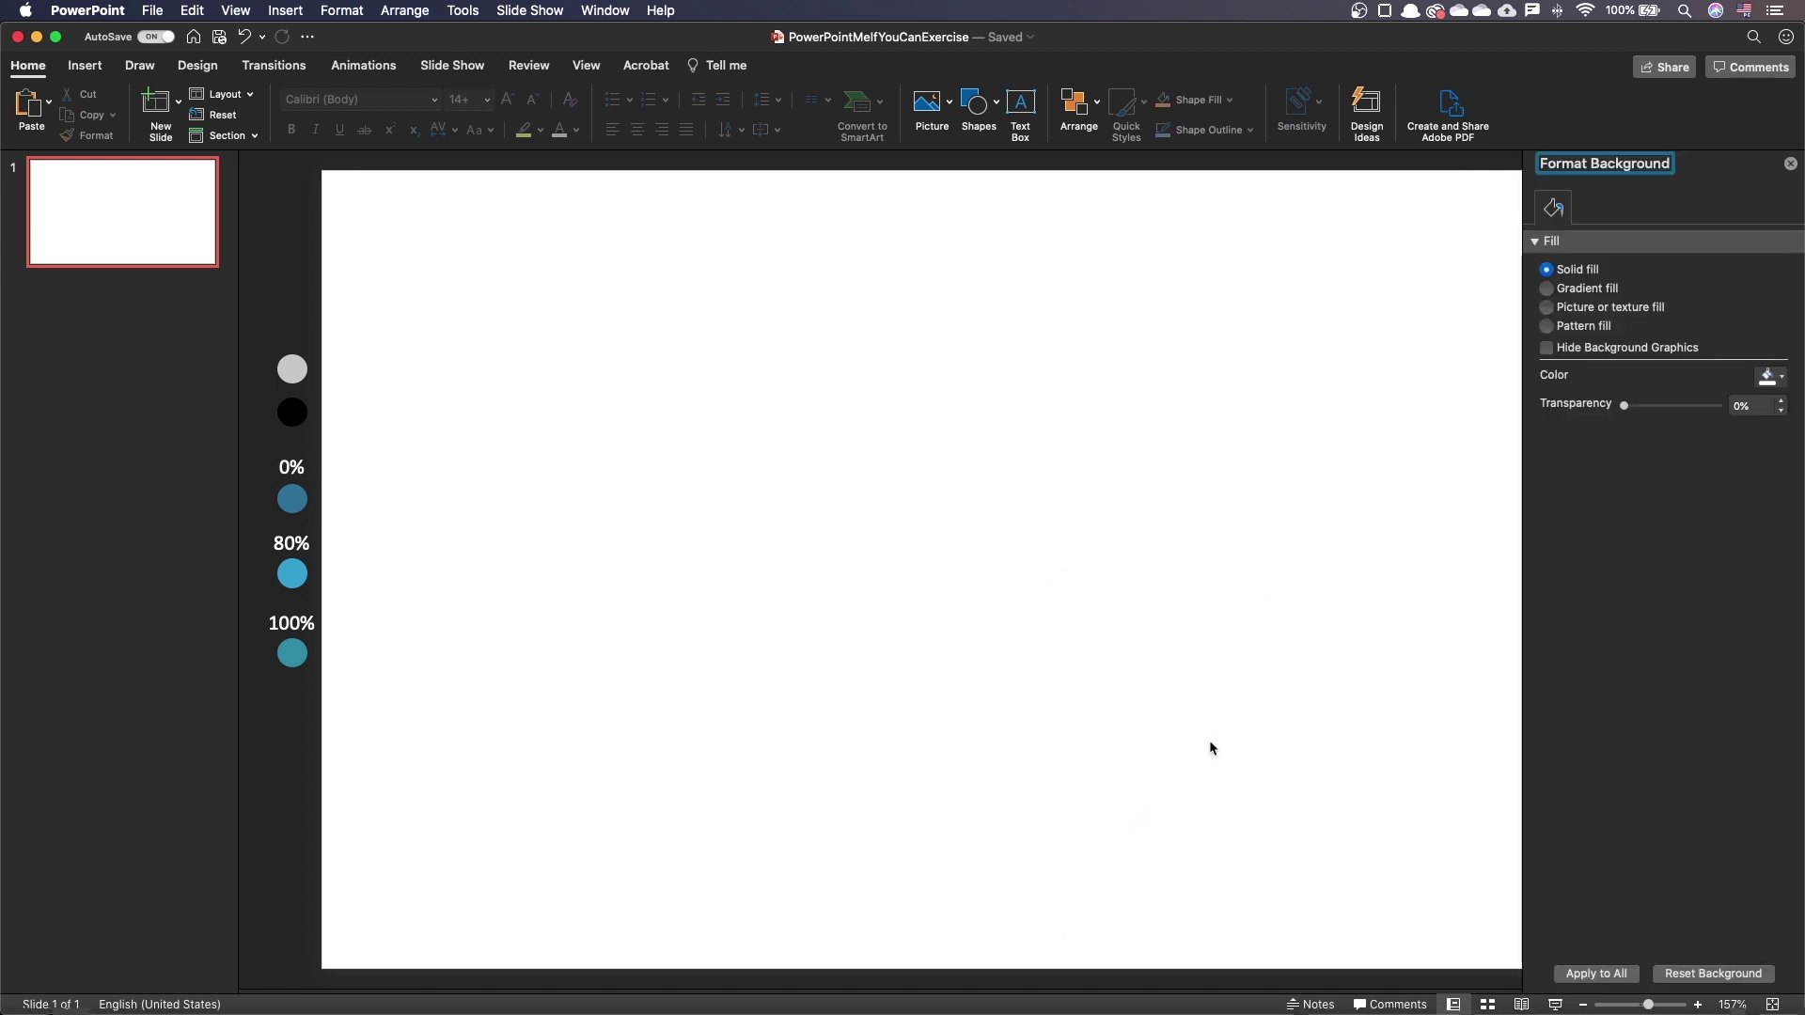
click(1588, 290)
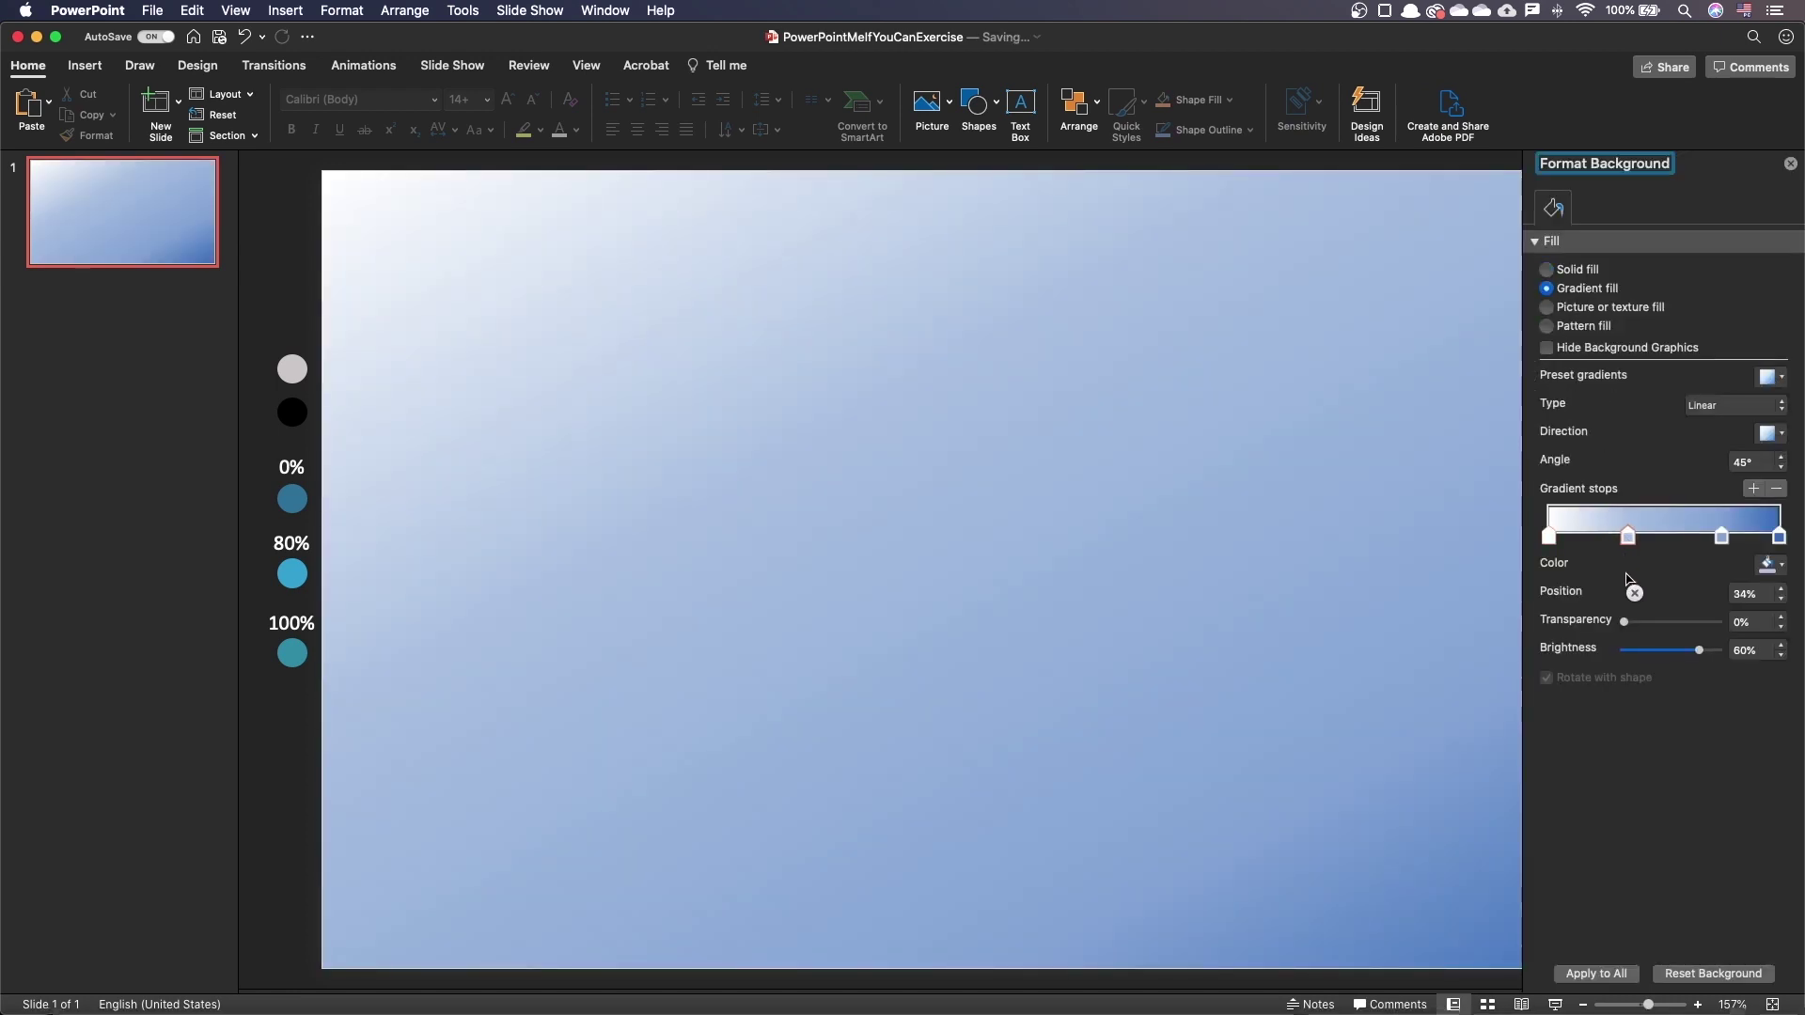
drag(1633, 592, 1634, 602)
- Color the background gradient stop at 0% with 3C7BA4, sampled from the swatch labelled 0%
click(1771, 564)
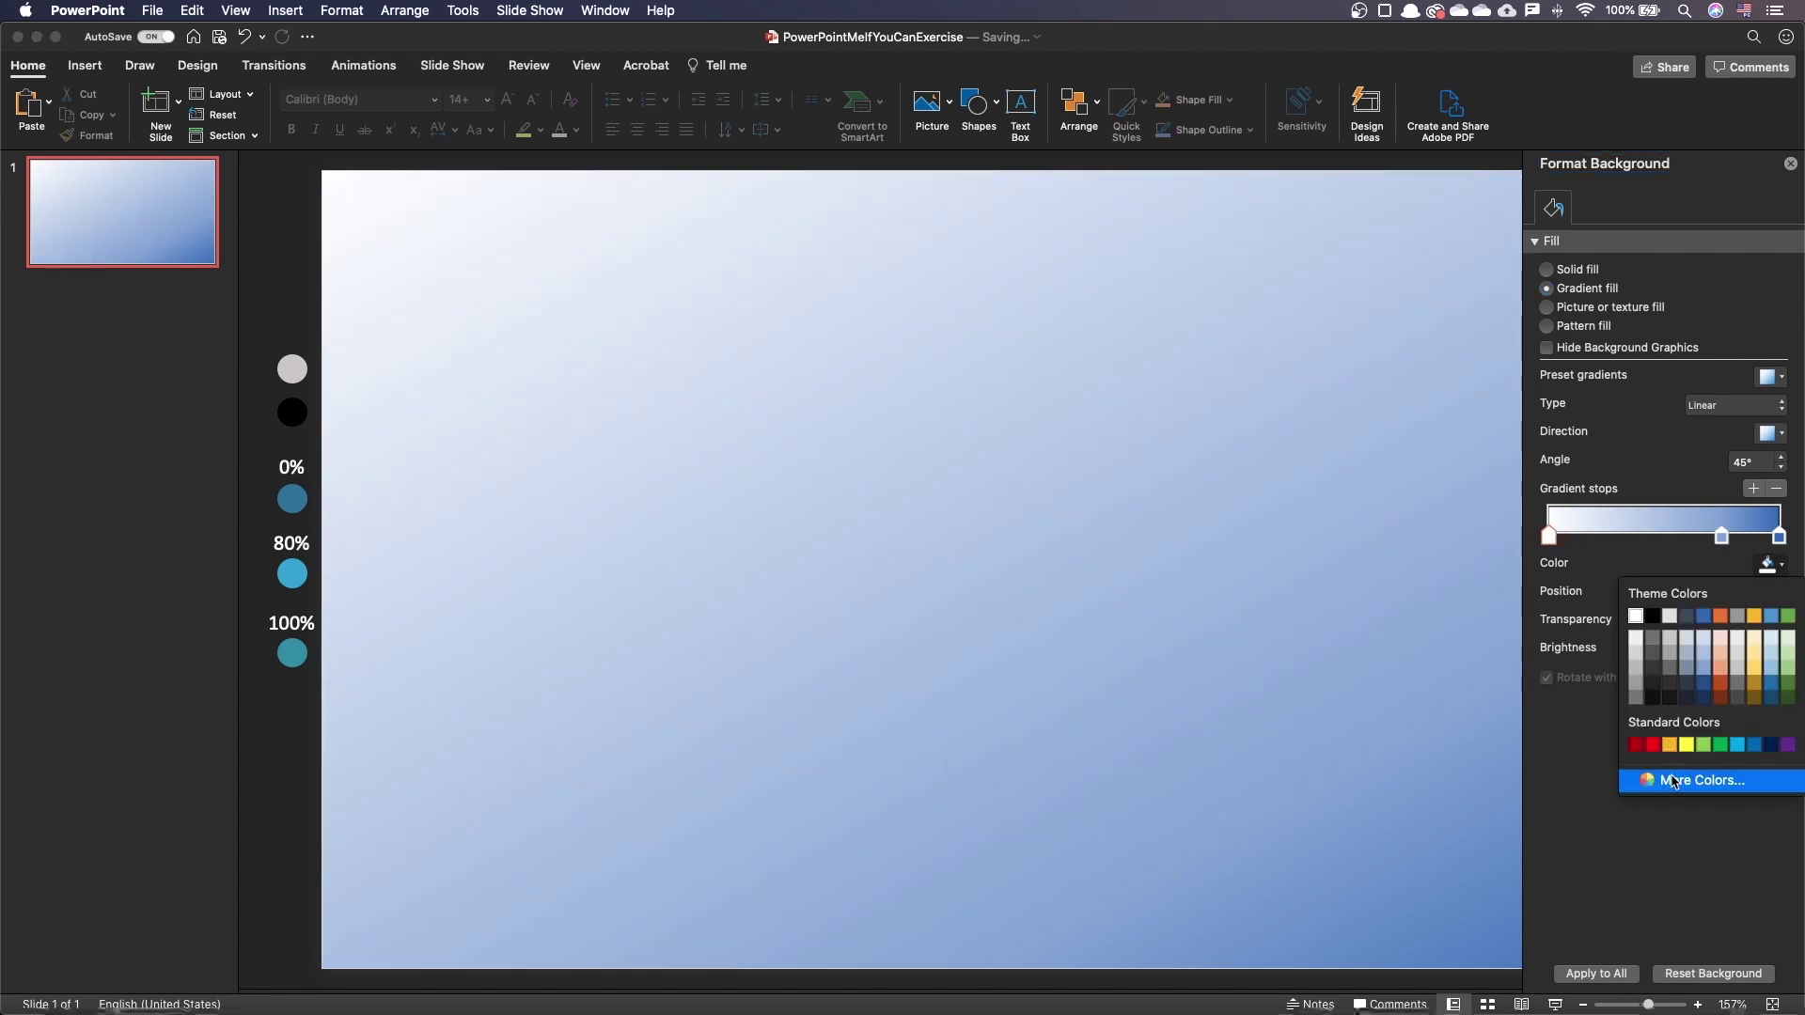
click(1674, 782)
click(843, 492)
click(291, 499)
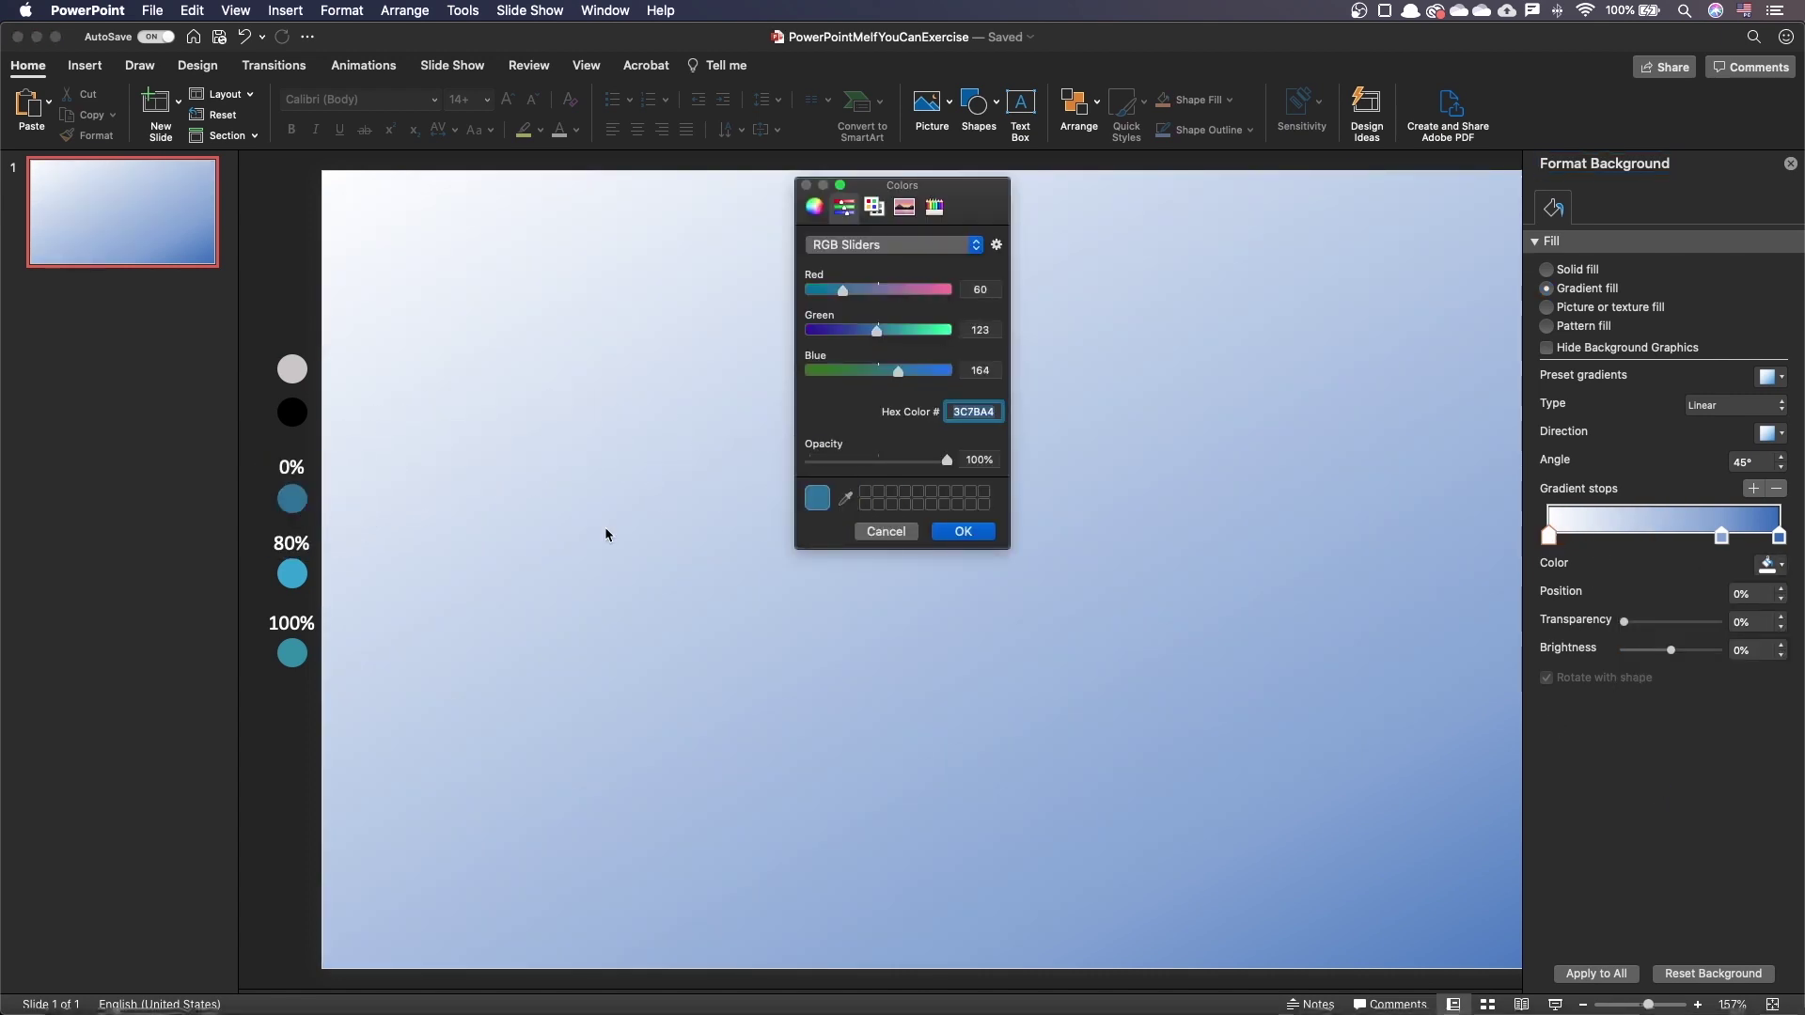
click(966, 534)
- Color the gradient stop at 75% with 48A9D9, sampled from the swatch labelled 80%
click(1771, 564)
click(1664, 826)
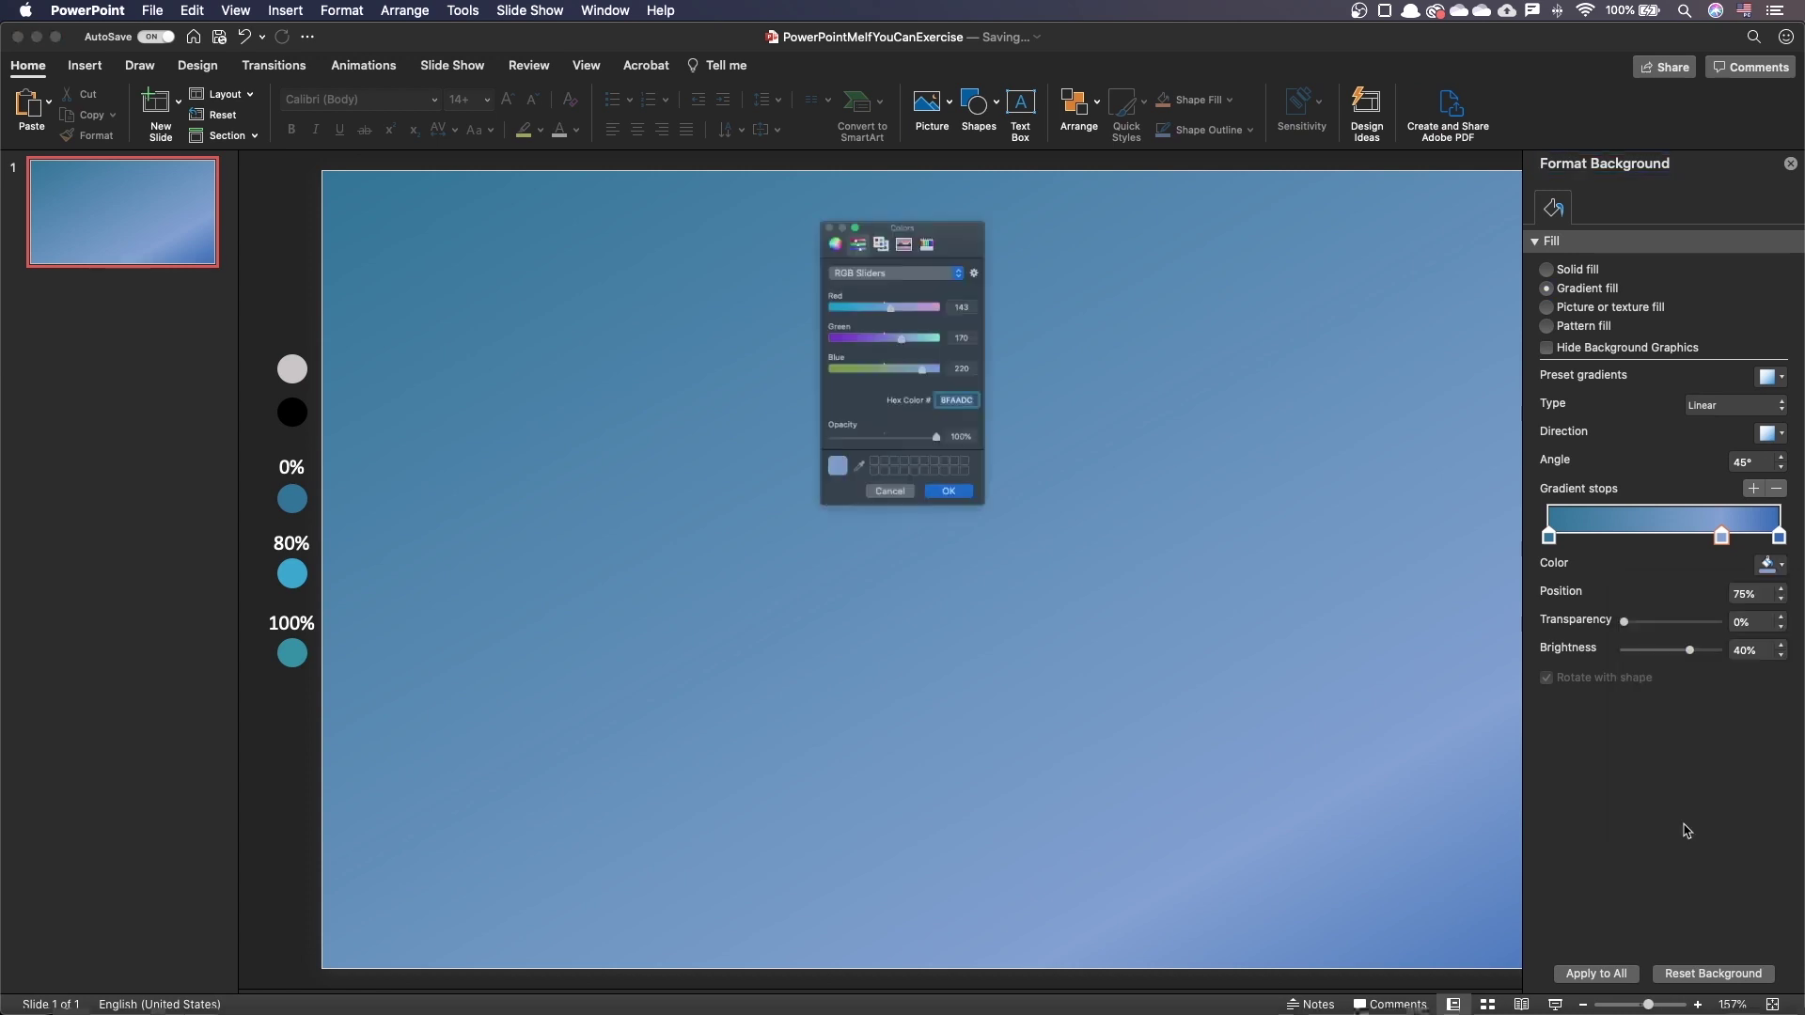
click(291, 573)
click(963, 531)
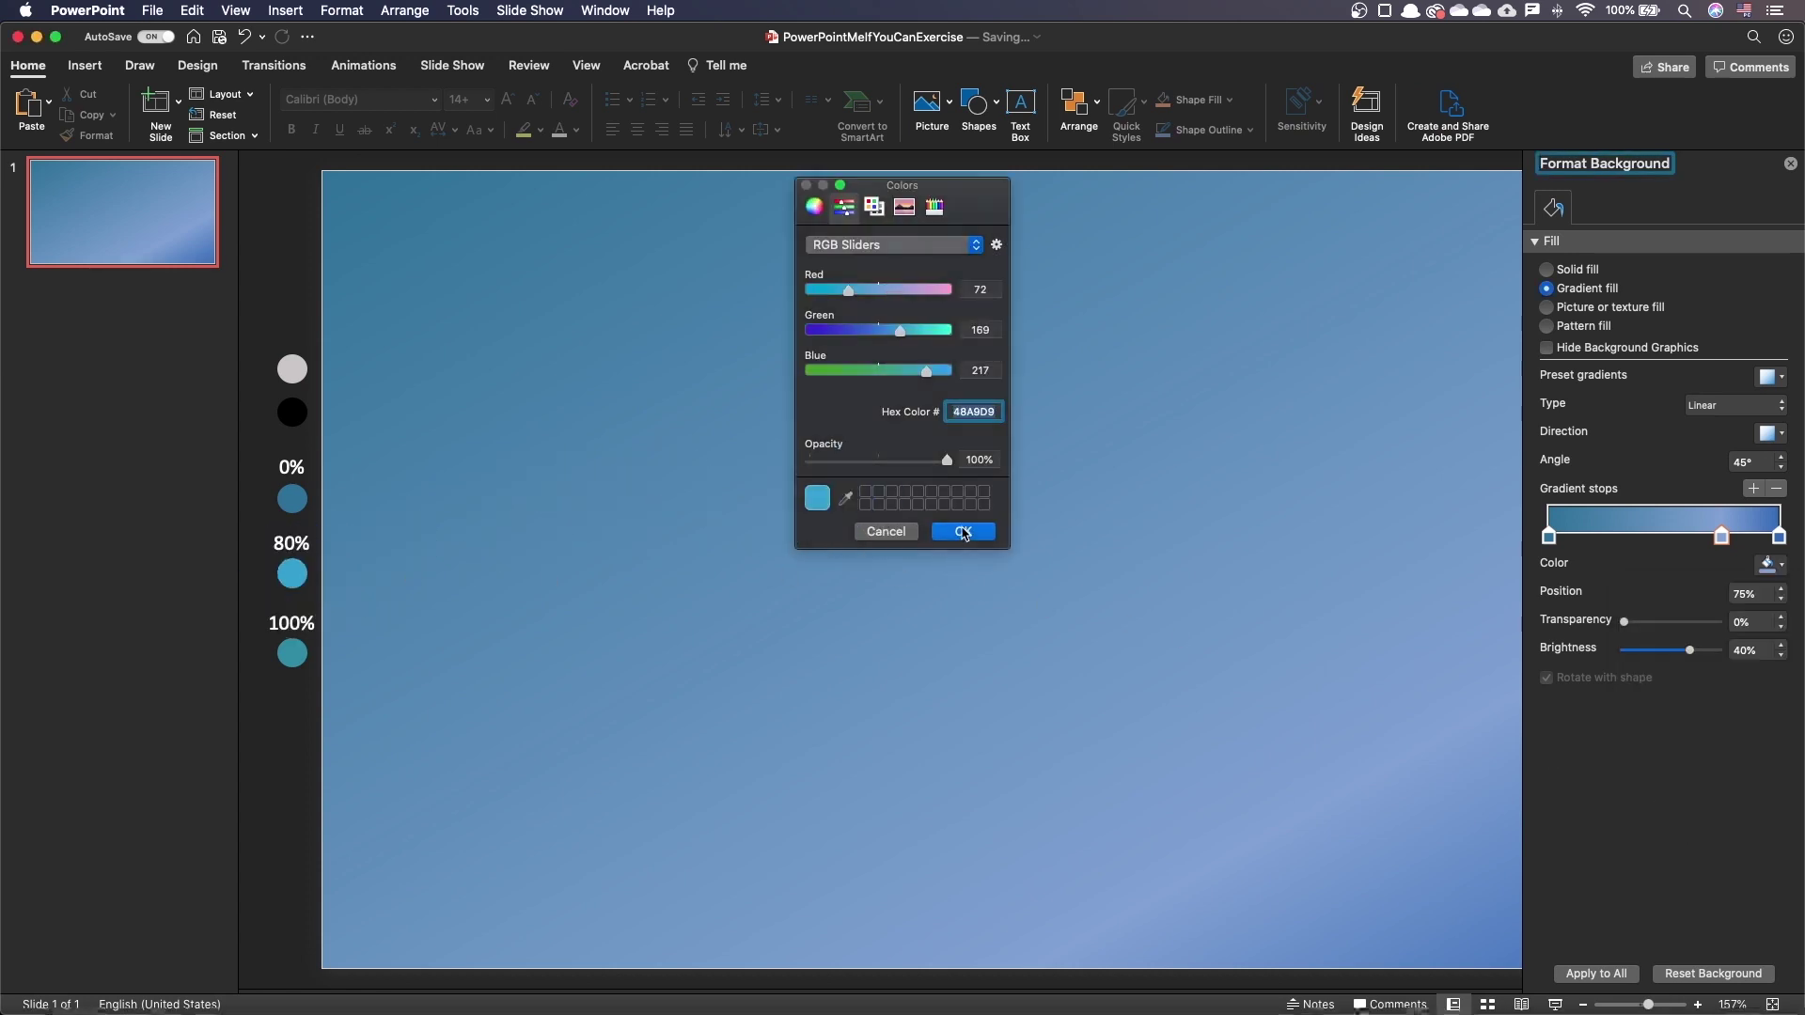
- Color the gradient stop at 100% with the teal sampled from the swatch labelled 100%
click(1771, 564)
click(1683, 827)
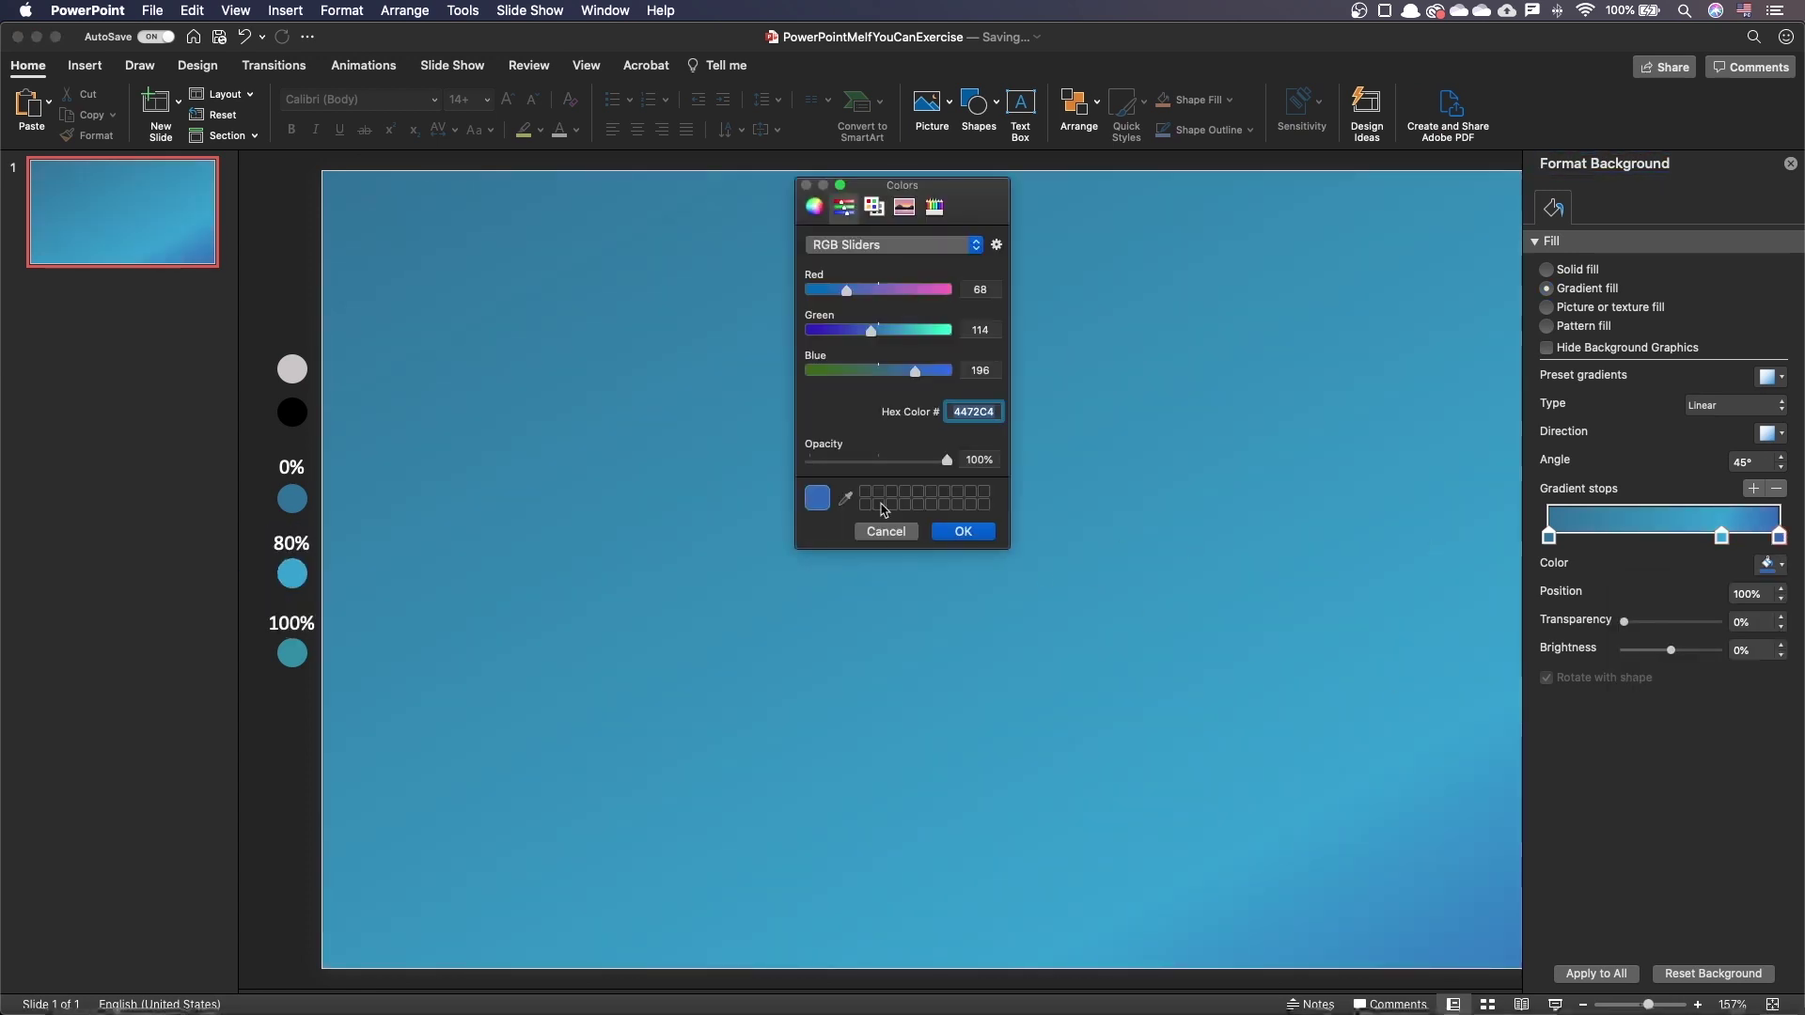
click(292, 654)
click(968, 531)
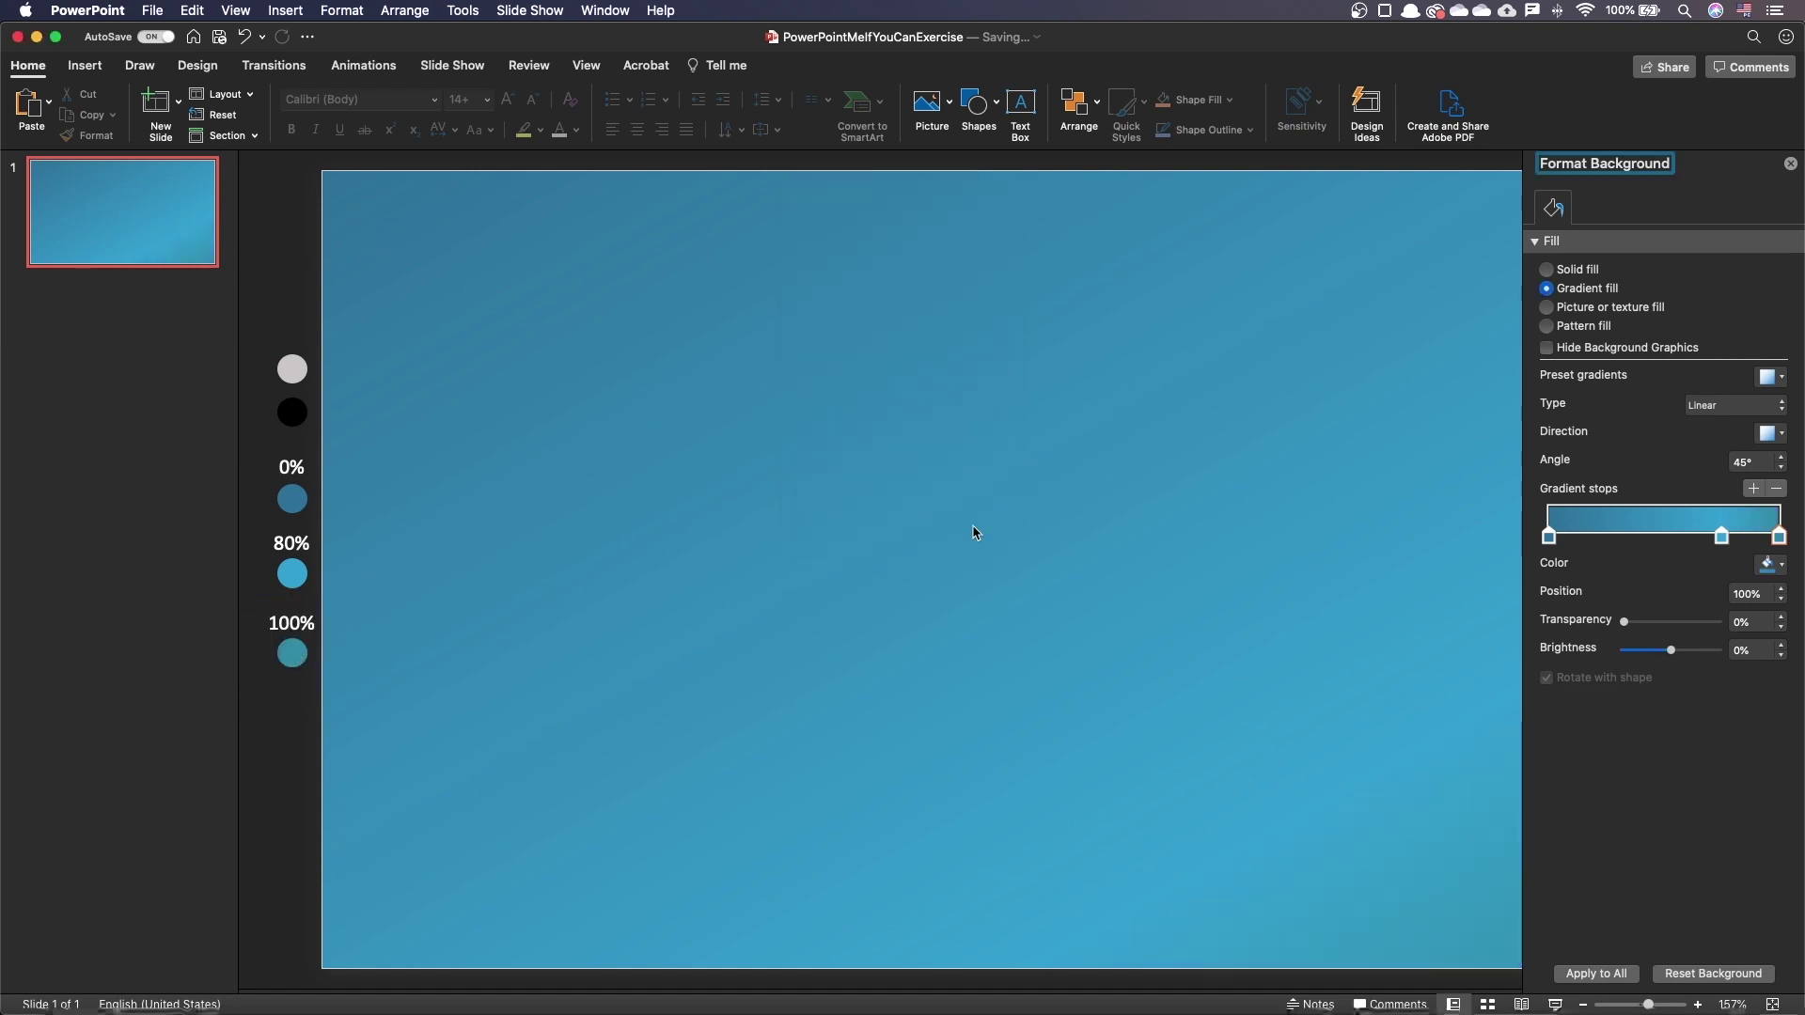
- Change the background gradient to Radial, radiating from the slide's bottom-right corner
click(1703, 407)
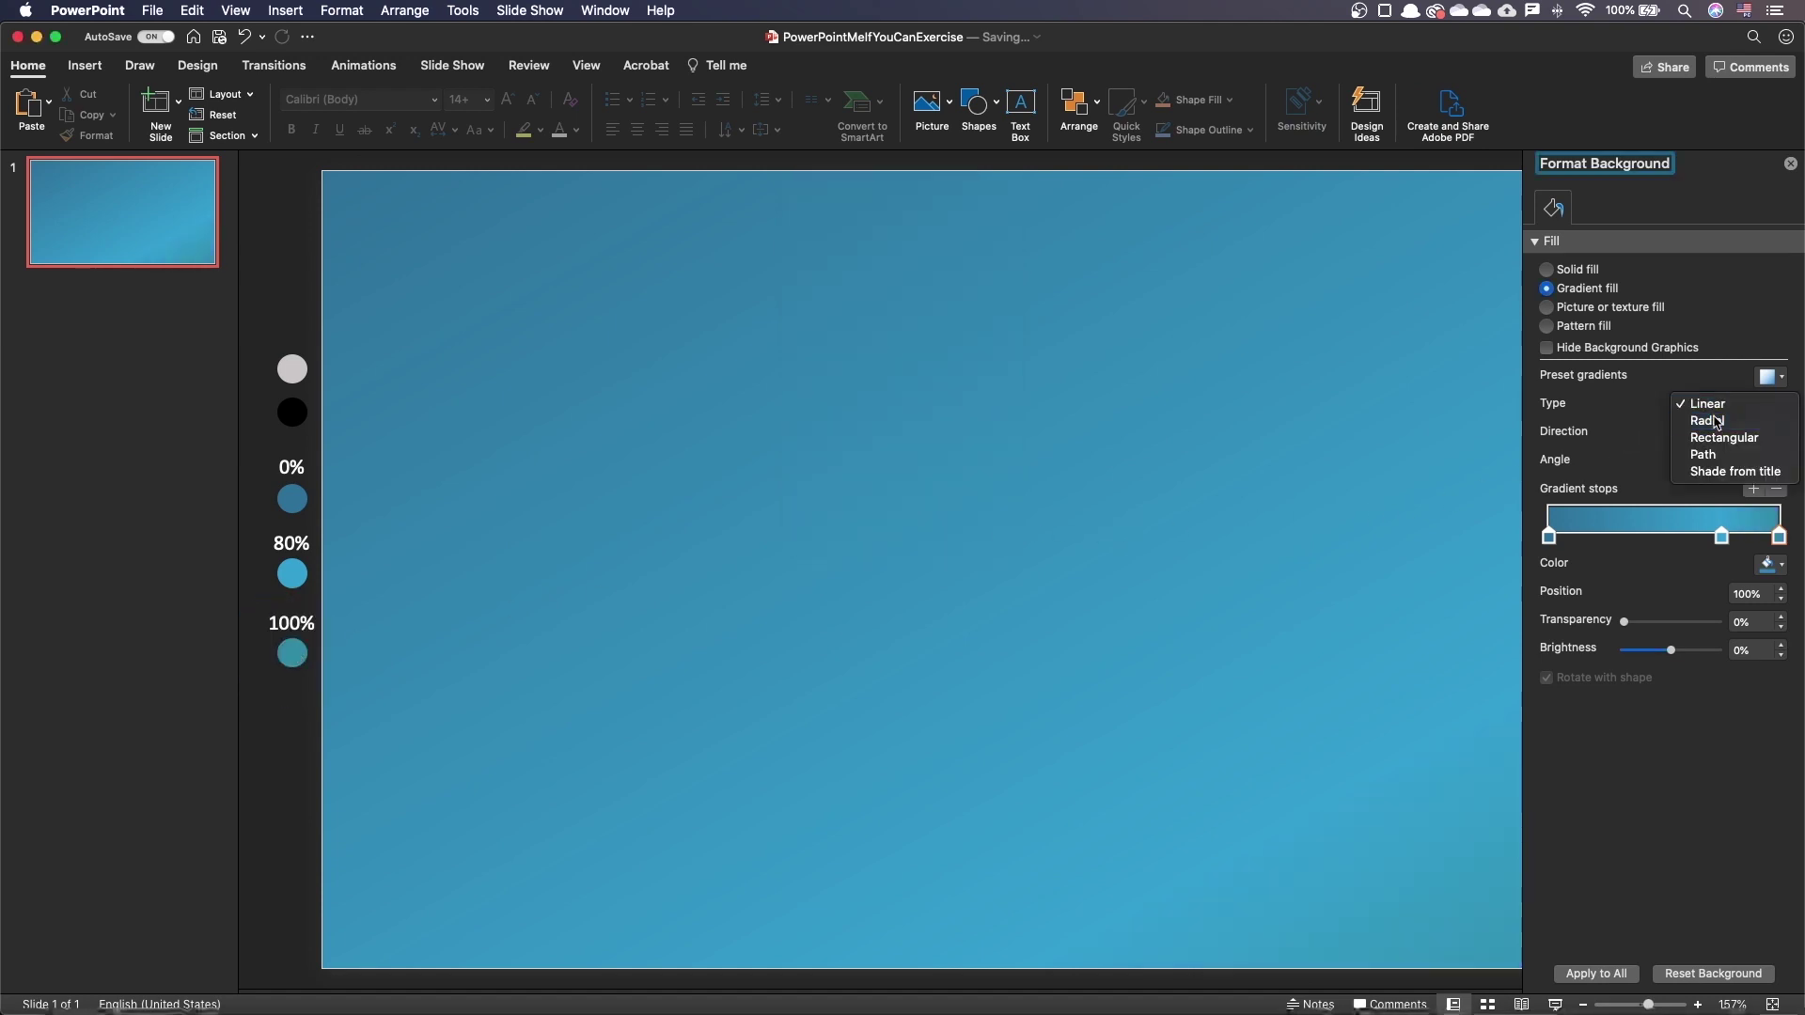
click(1703, 427)
click(1769, 434)
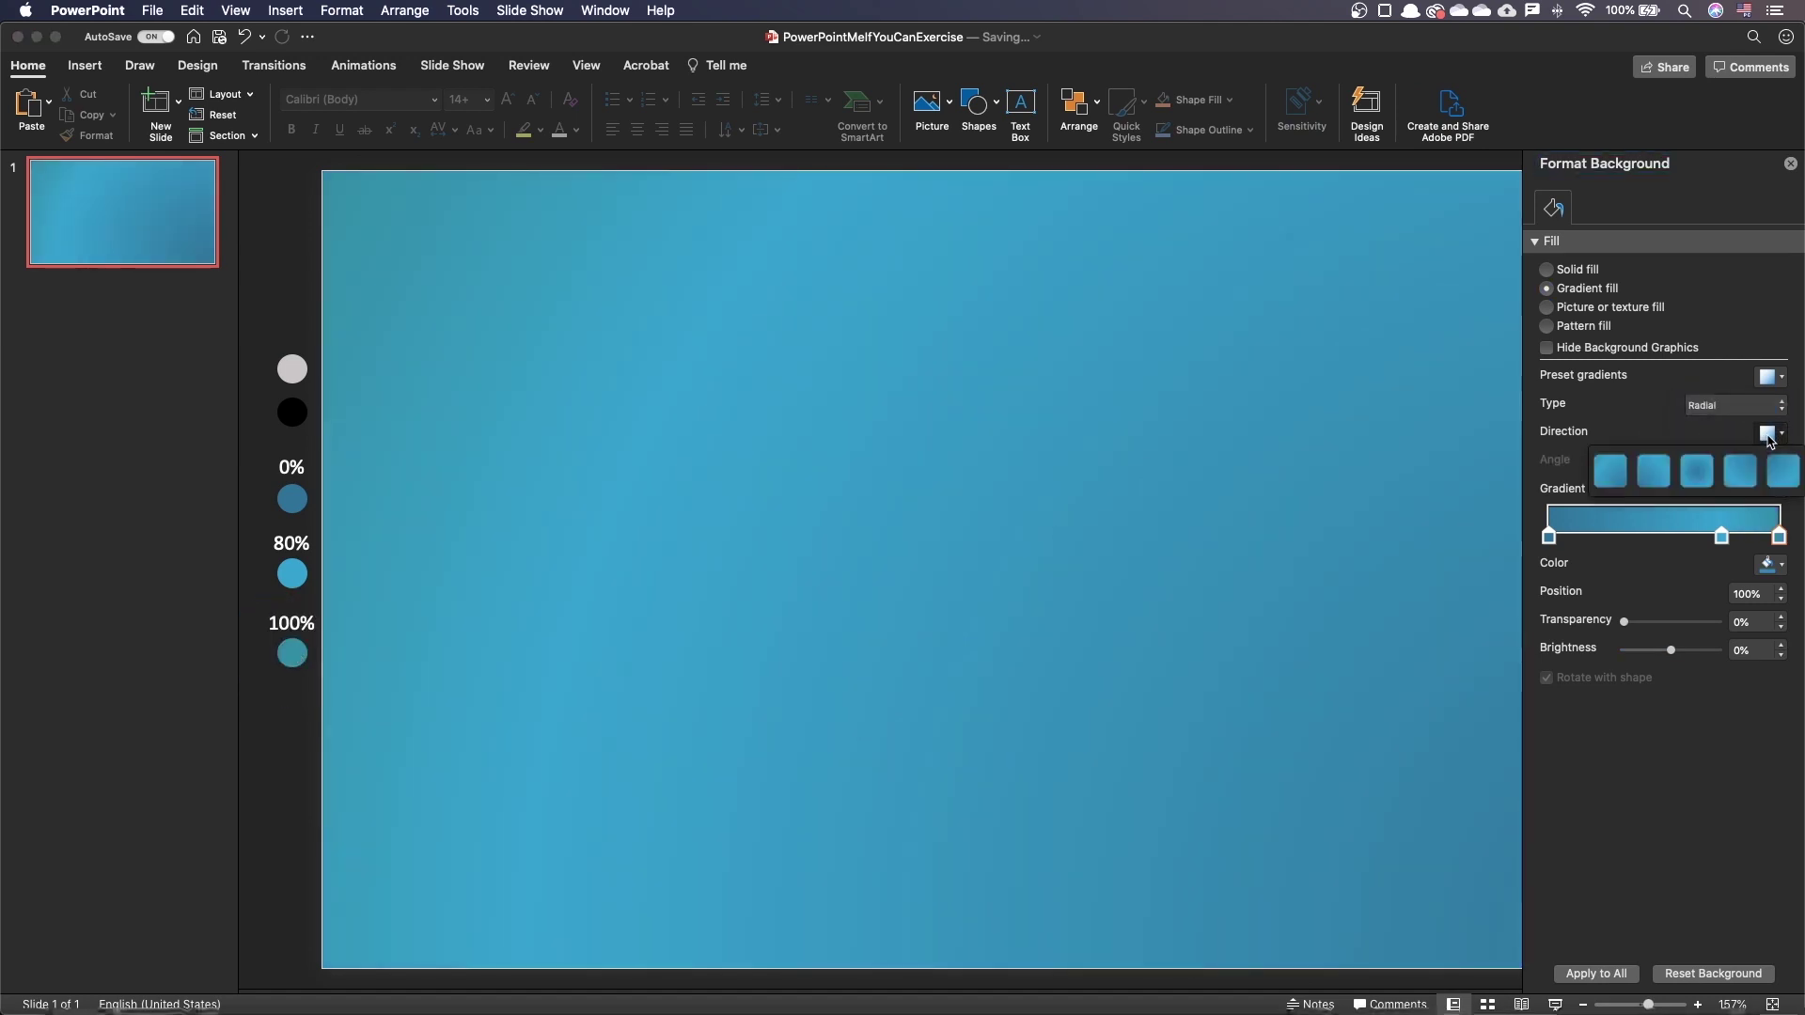
click(1608, 484)
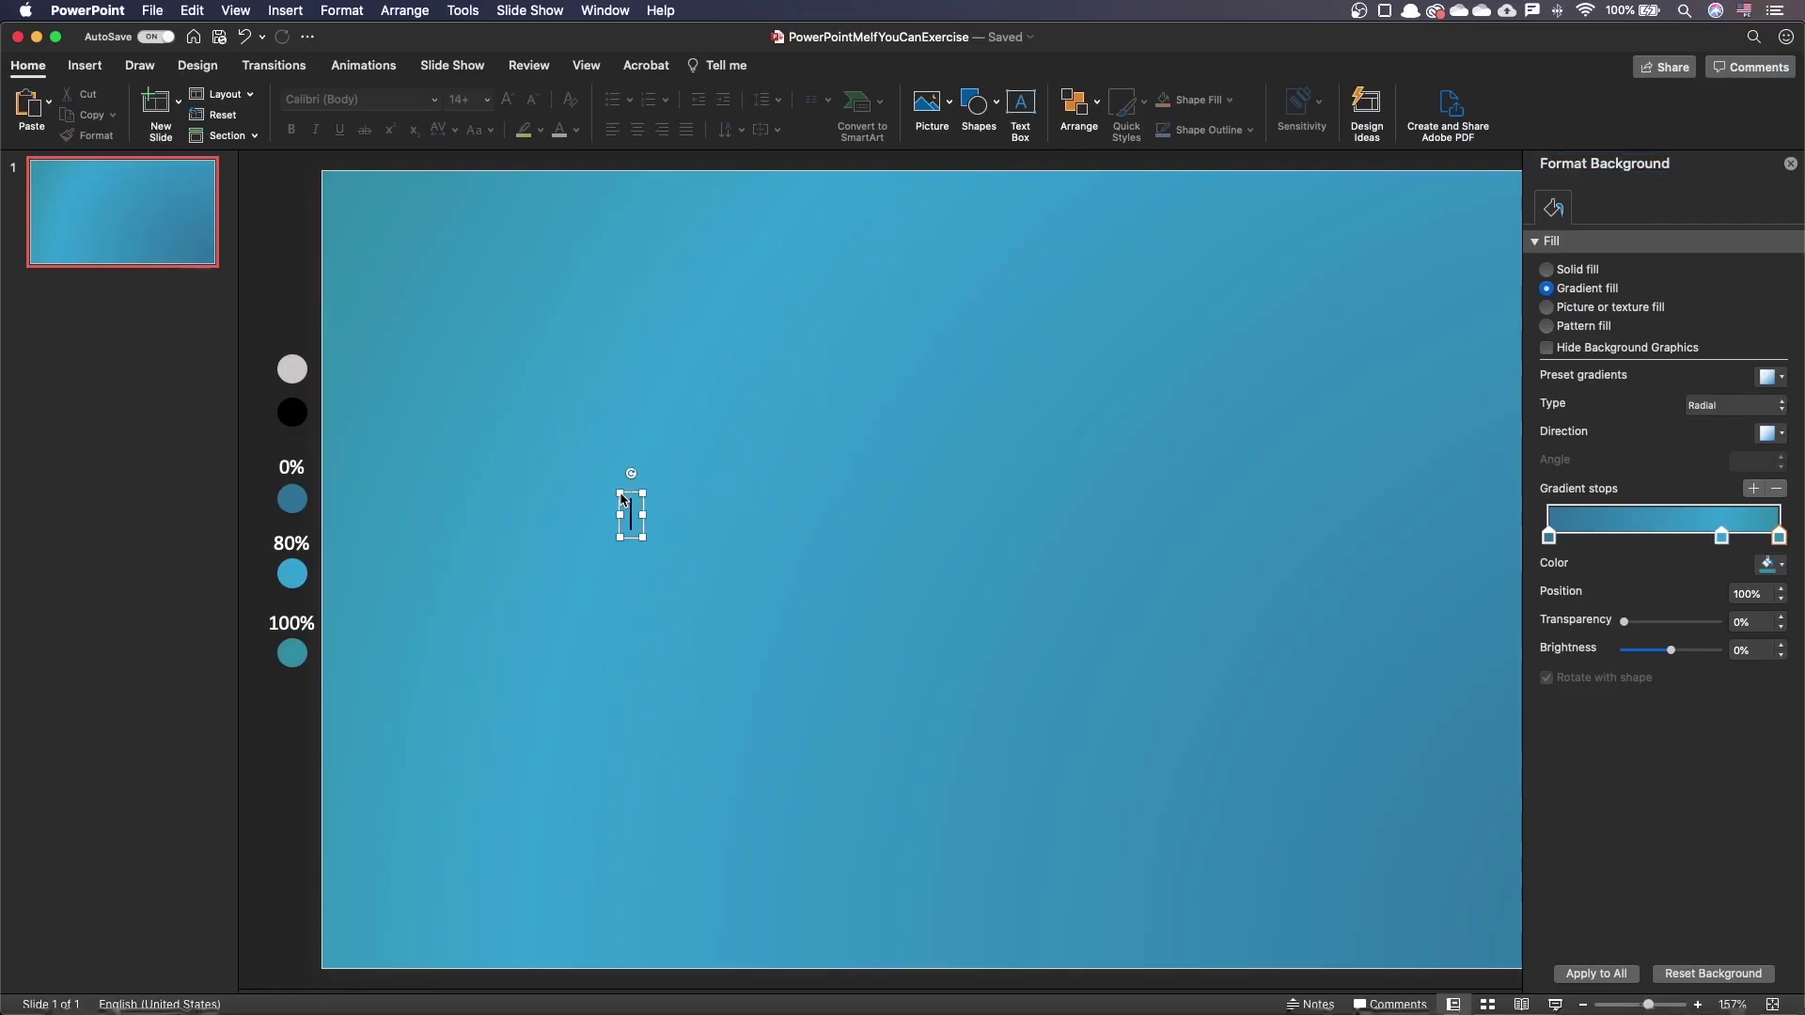
- Enter "PowerPoint me" and "if you can" as two lines in the new text box
text(PowerPoint me)
key(Return)
text(if you can)
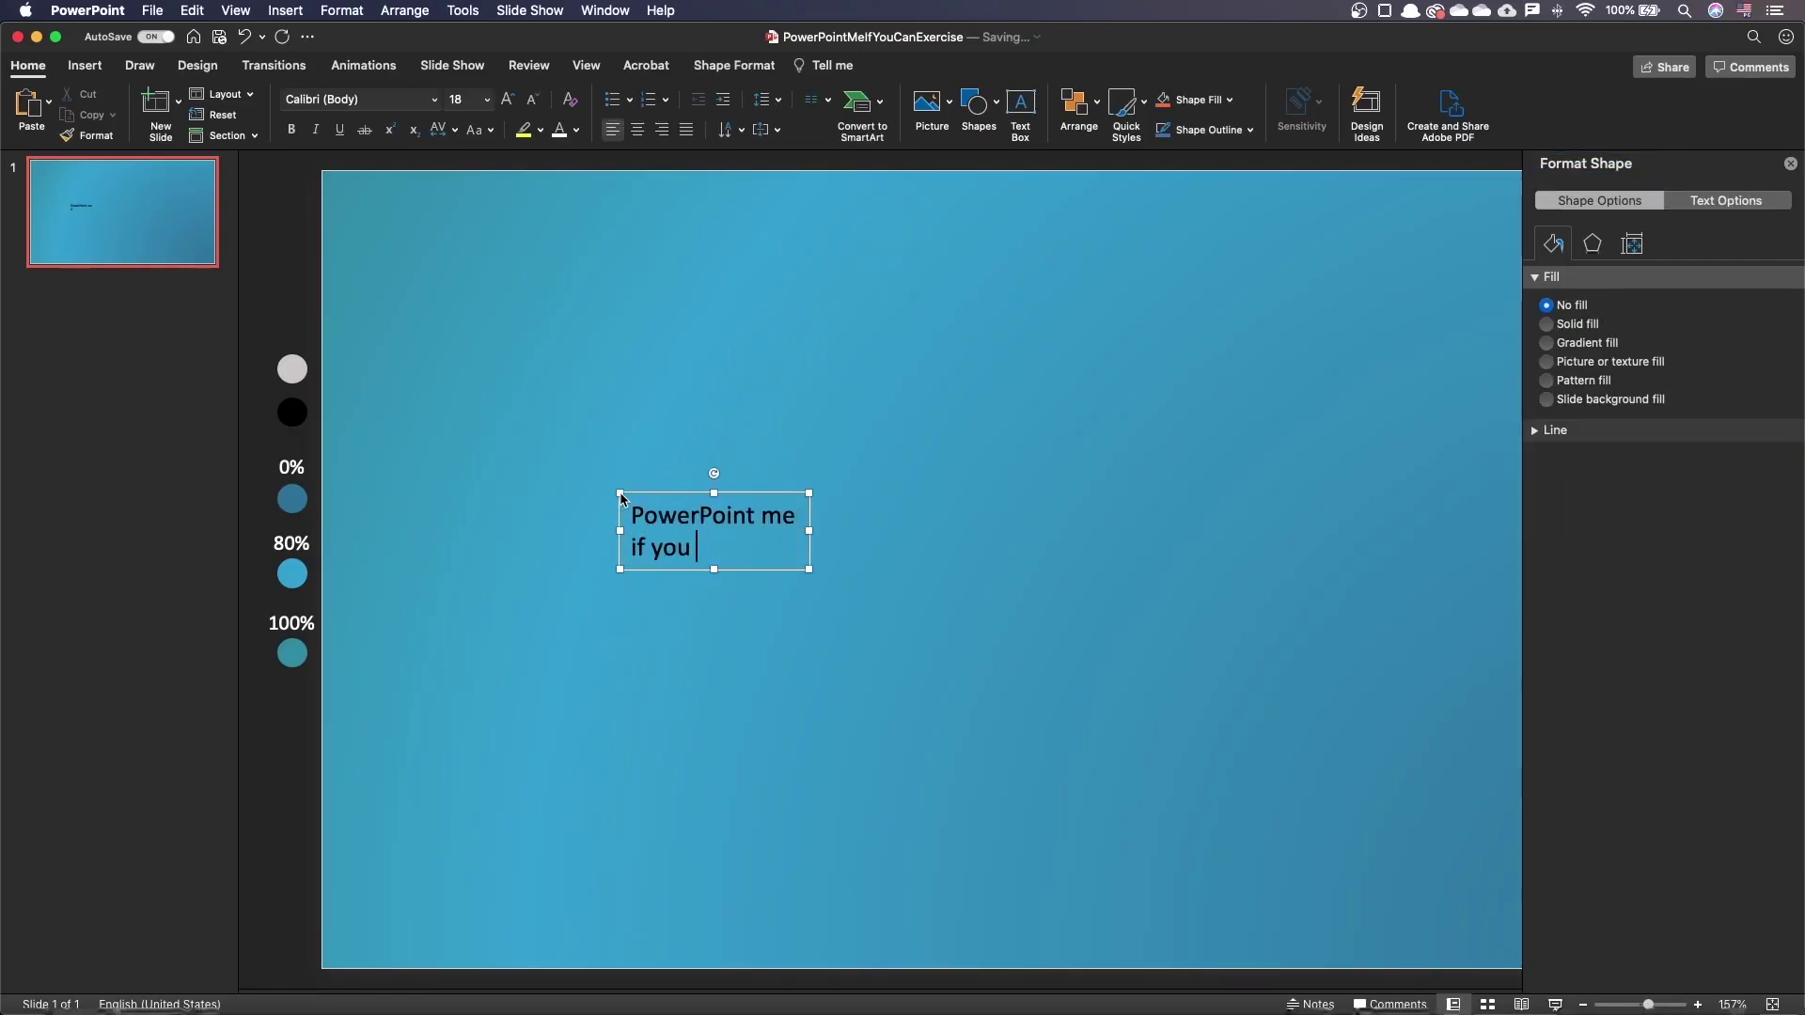
- Format the whole text in Coolvetica at size 115 and move the text box so it fits on the slide
key(super+a)
text(Coolvetica)
key(Tab)
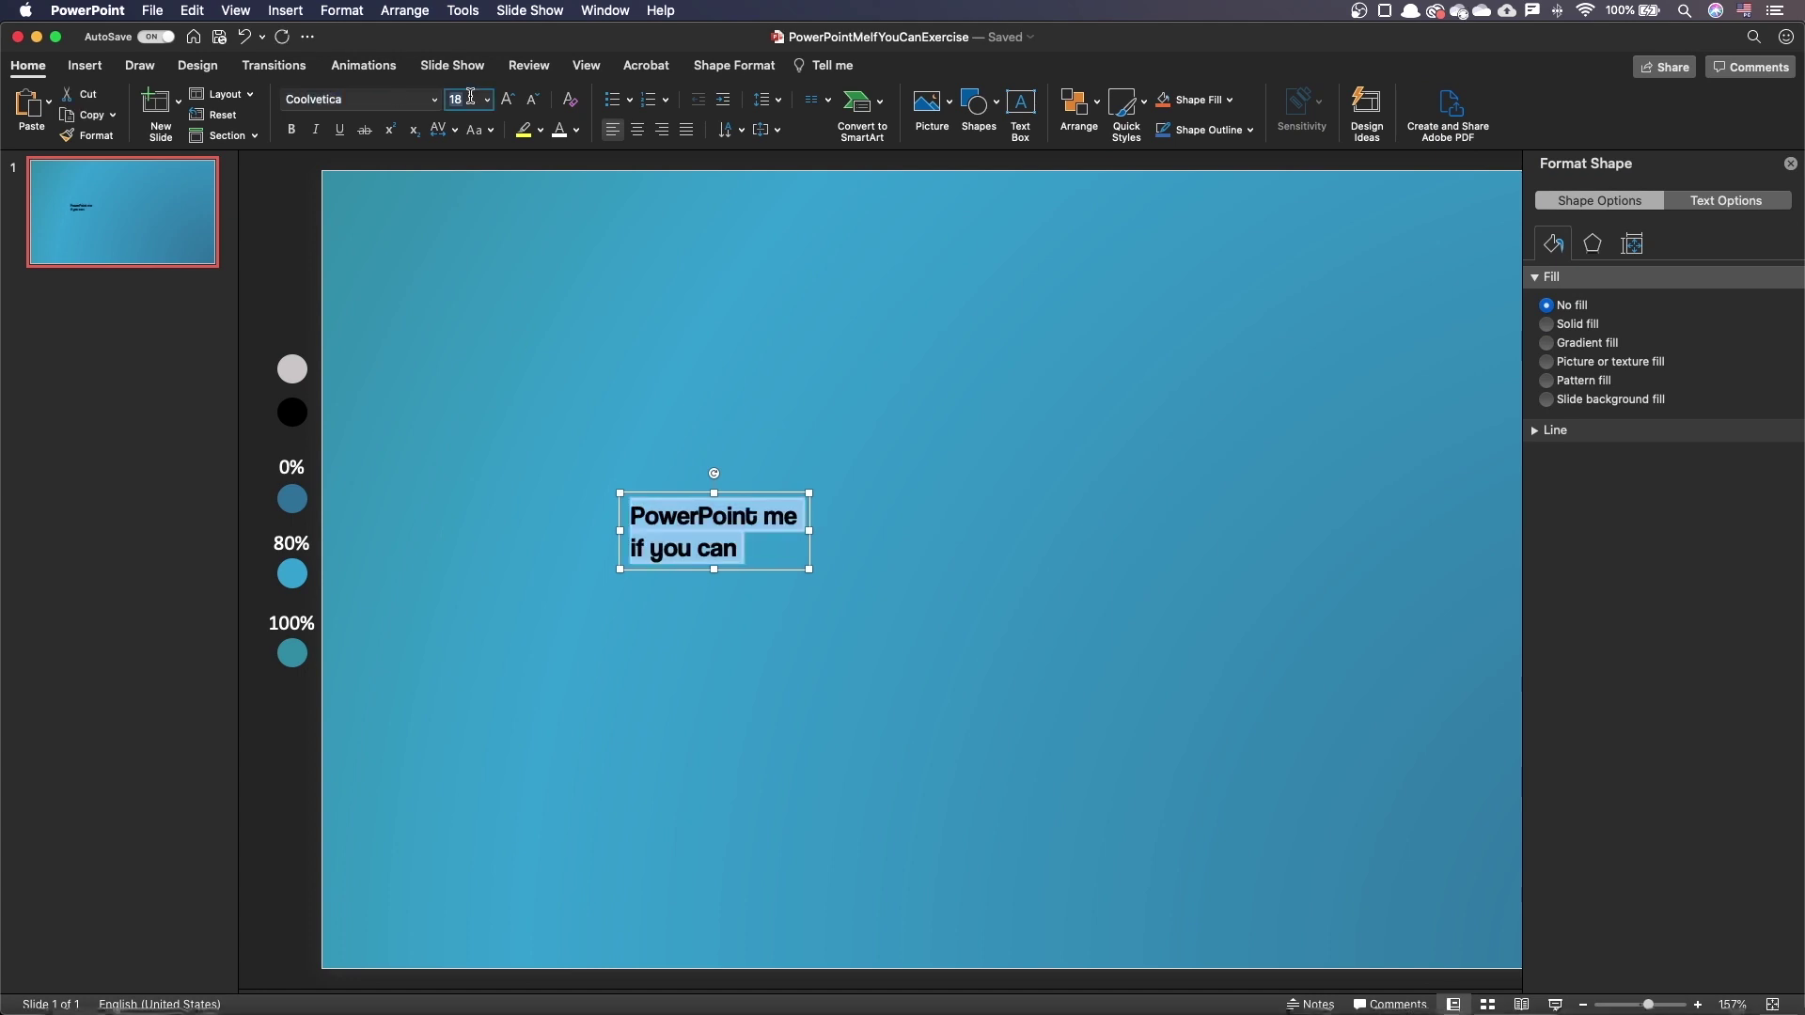
text(115)
key(Return)
drag(962, 492, 741, 364)
scroll(1353, 502, down, 3)
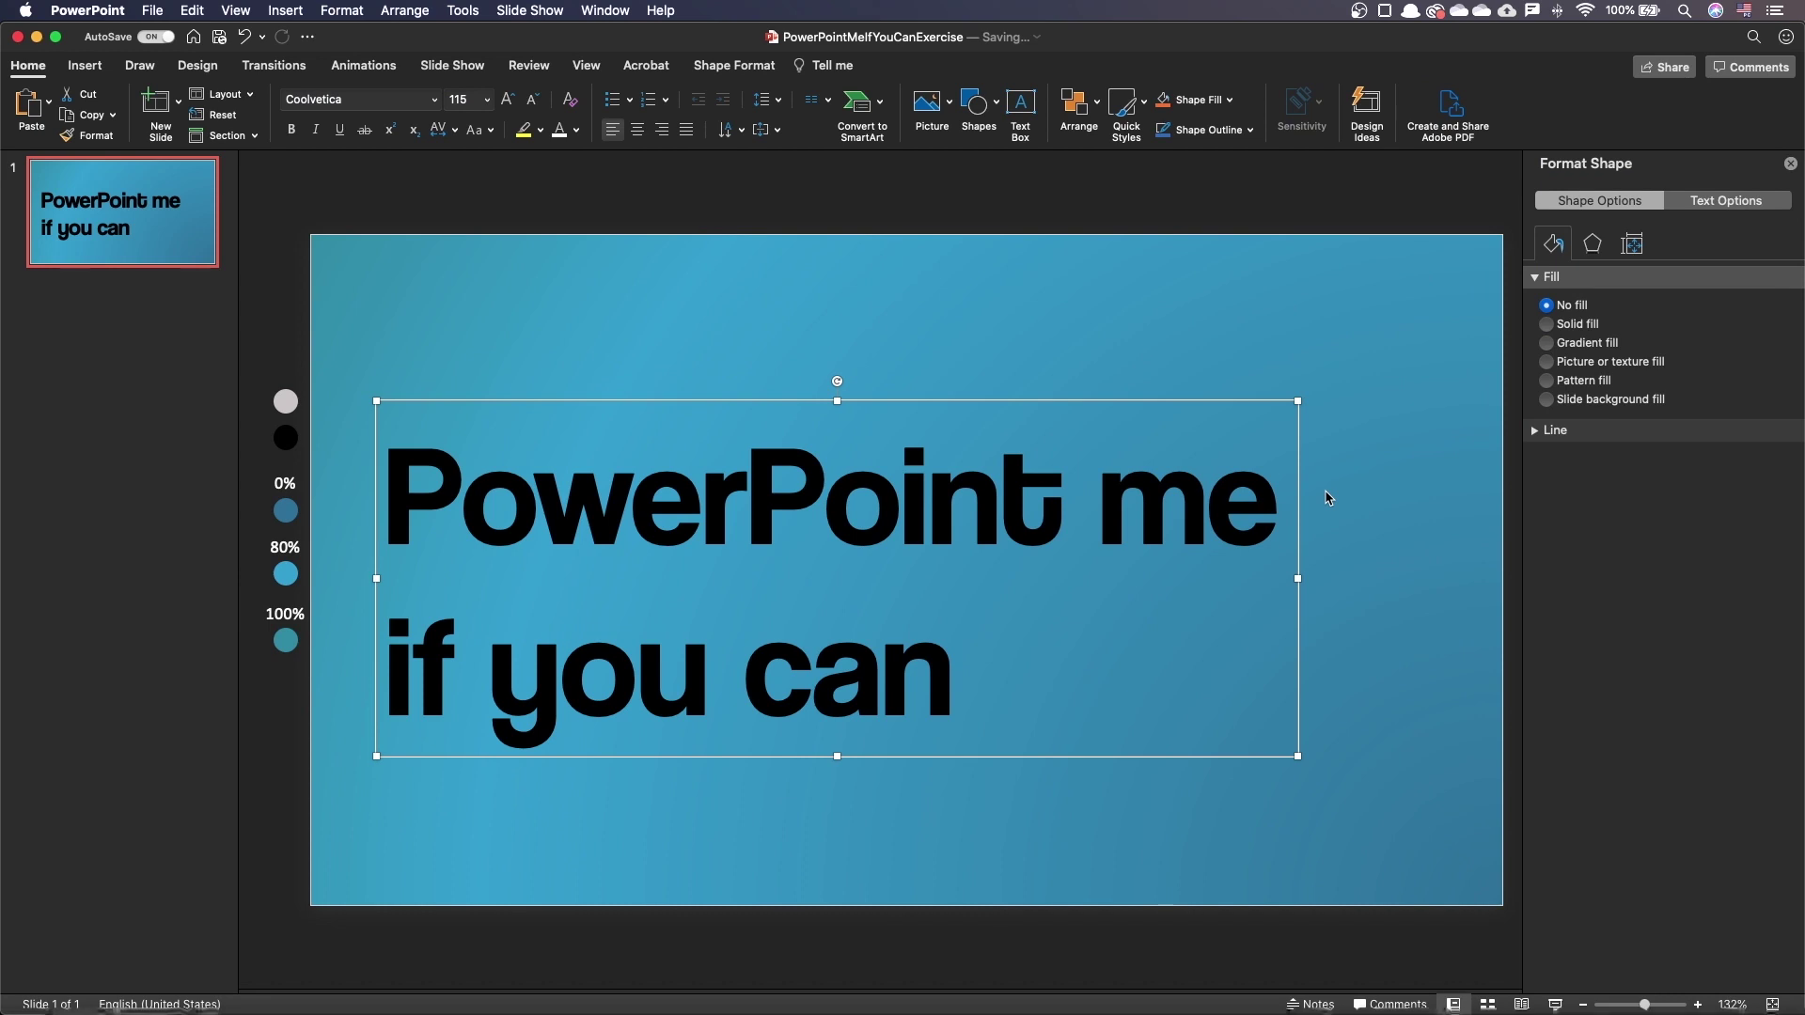
click(1329, 497)
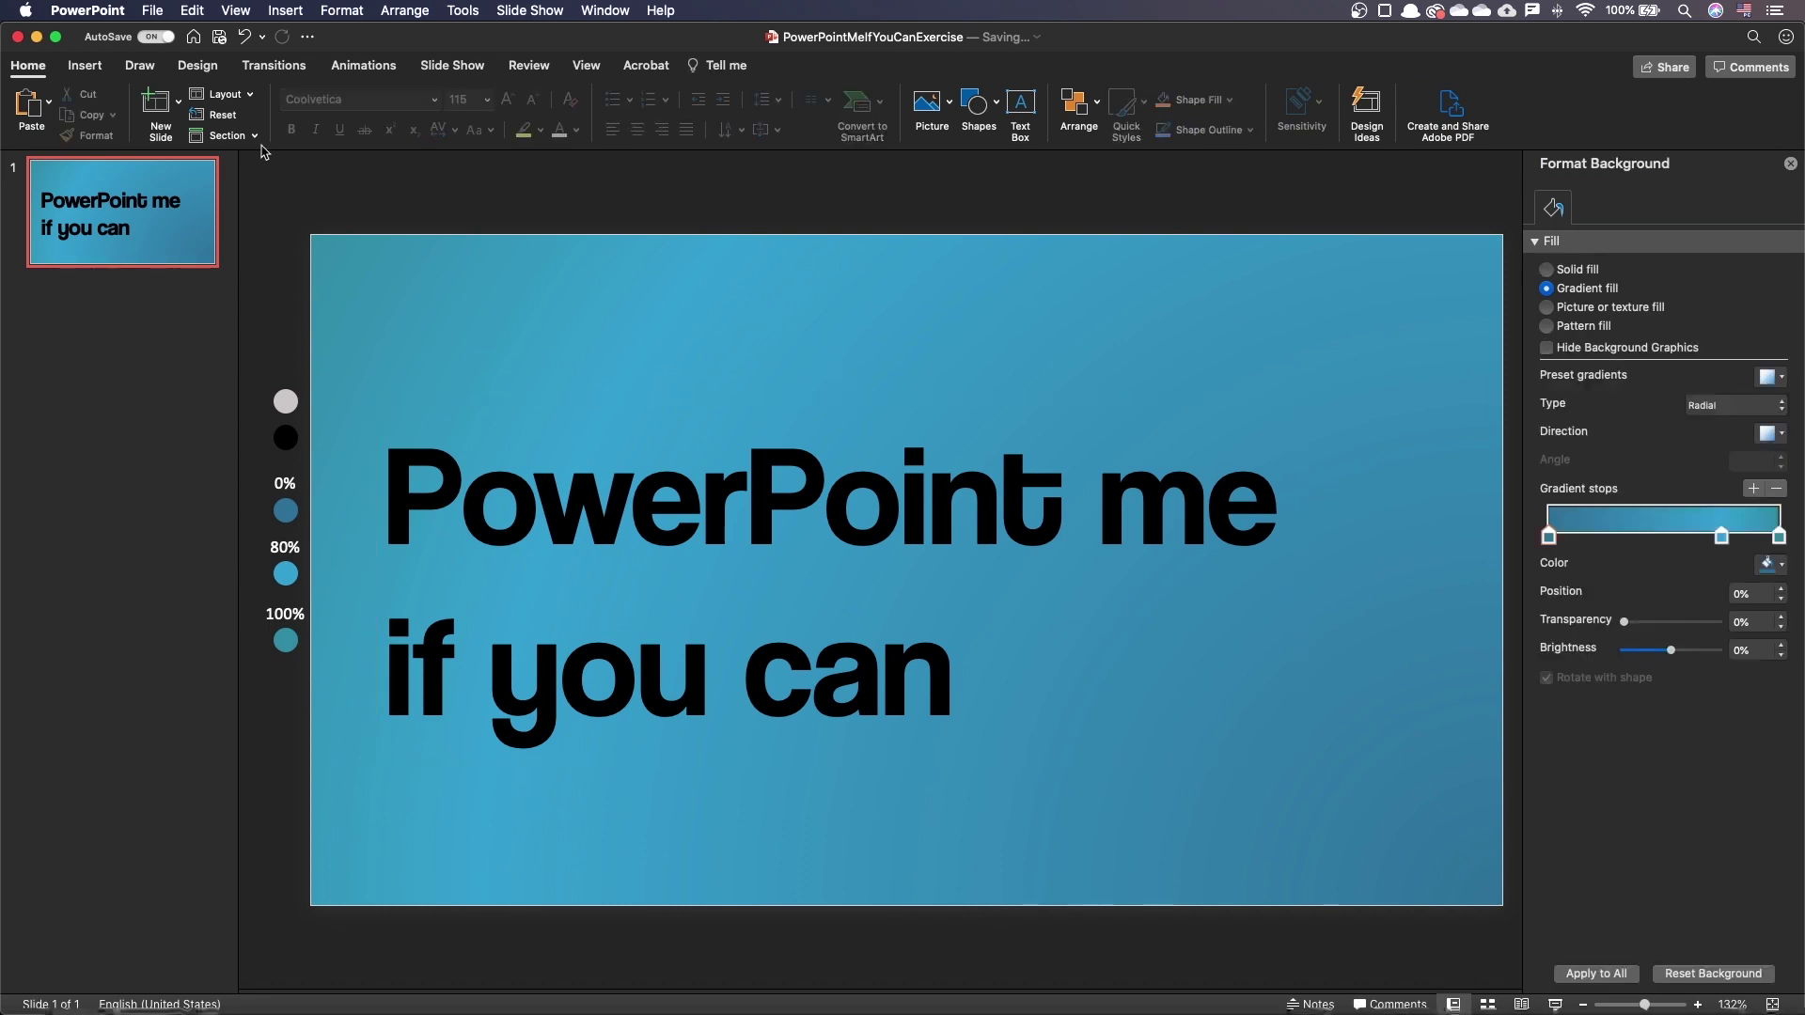
- Draw a rectangle about 29.26 cm wide and 13.03 cm high that covers the whole text
click(84, 65)
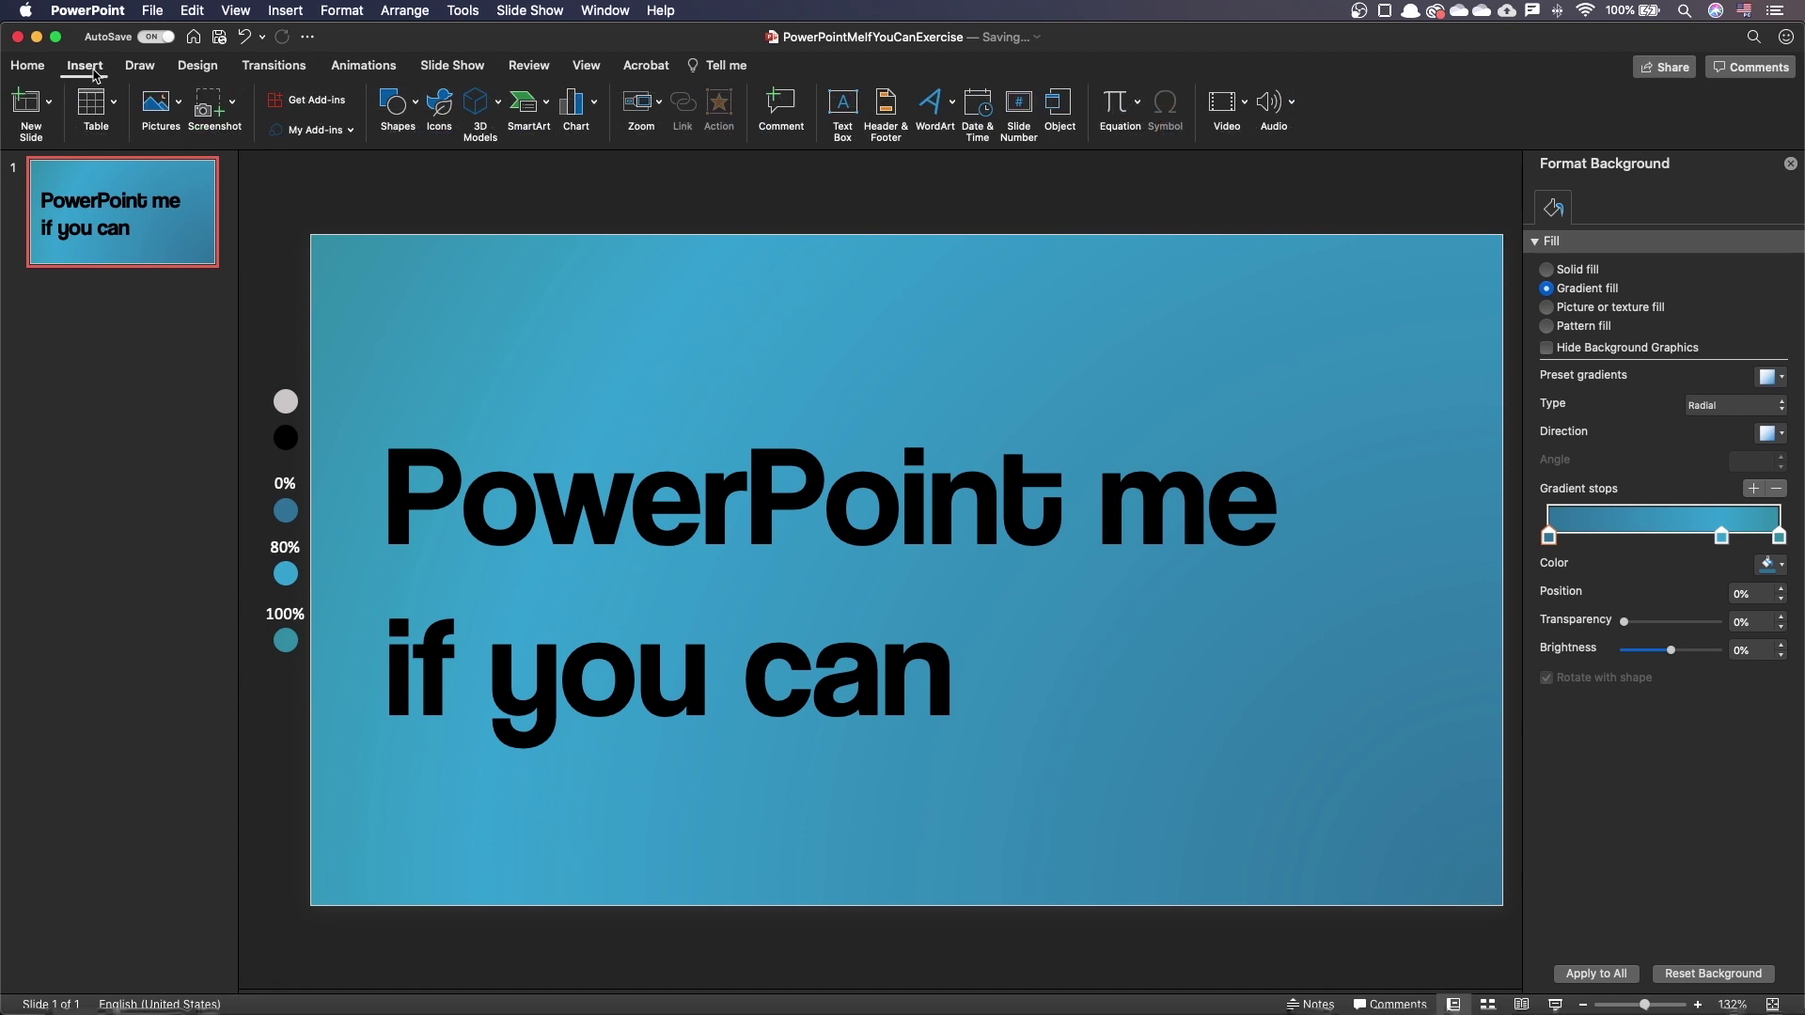
click(394, 101)
click(511, 165)
drag(351, 356, 1382, 816)
- Send the blue rectangle to the back, behind the text
right_click(1241, 719)
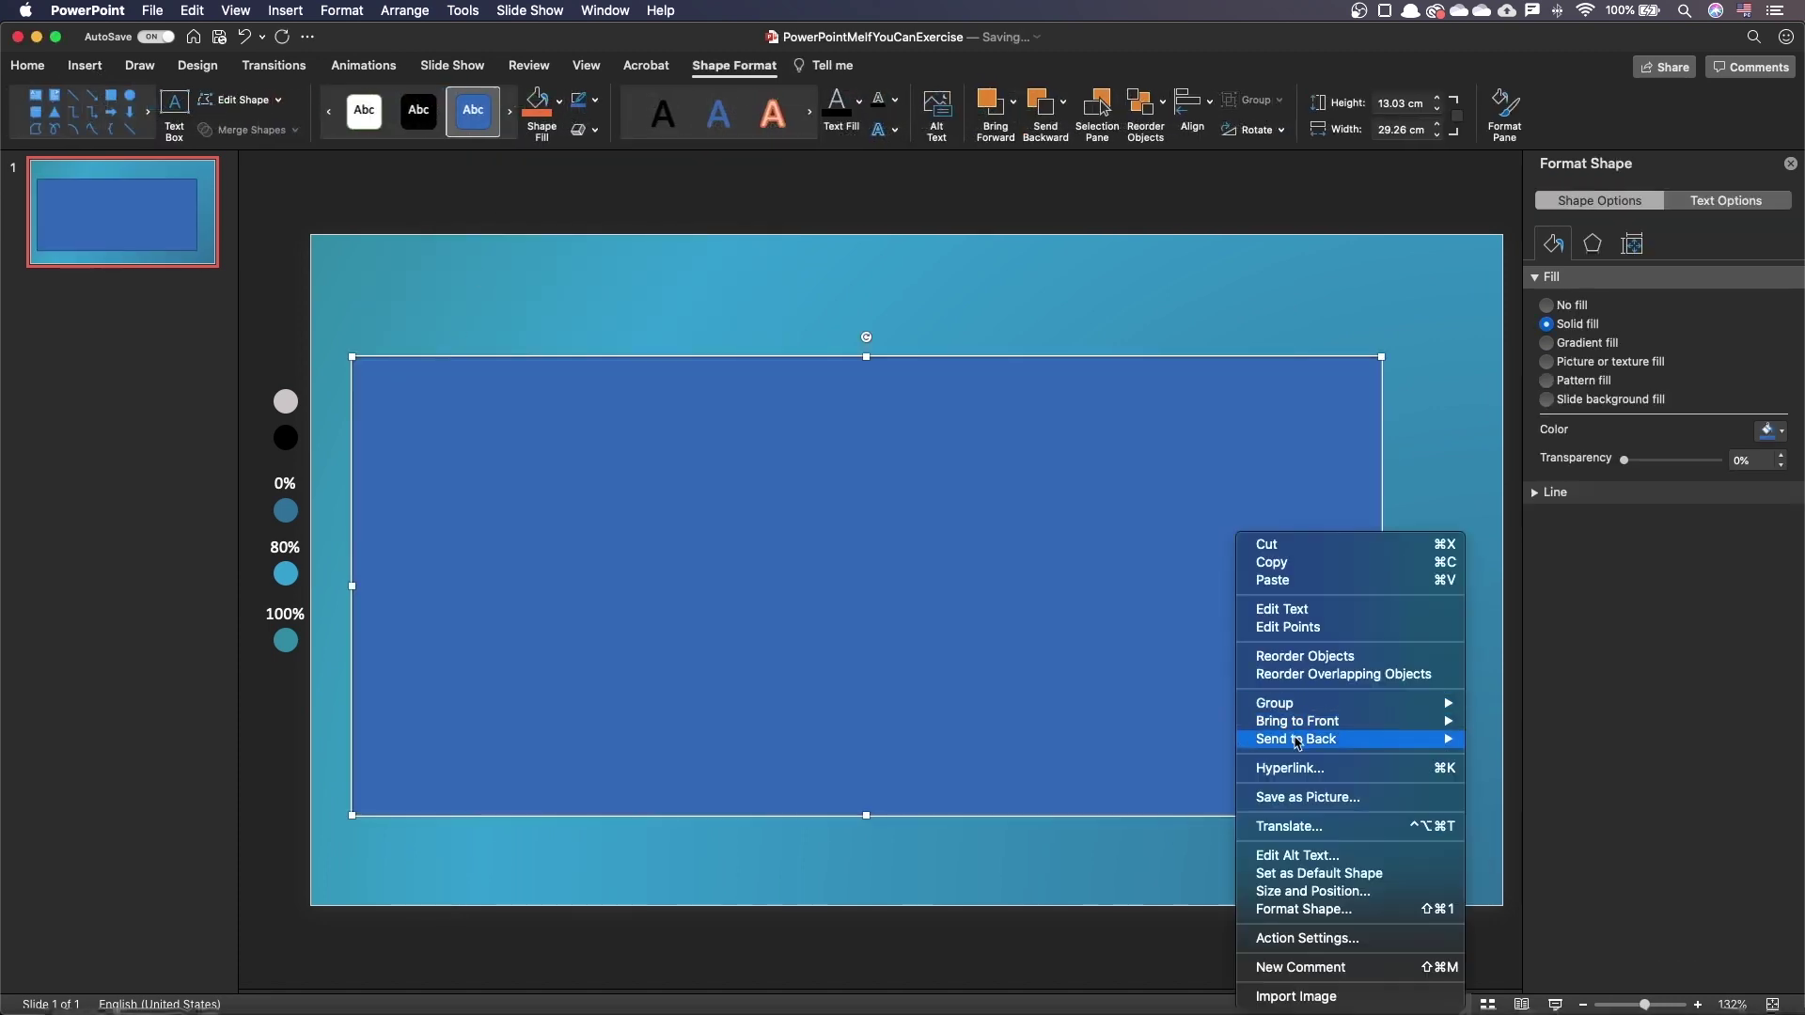
mouse_move(1391, 739)
click(1498, 746)
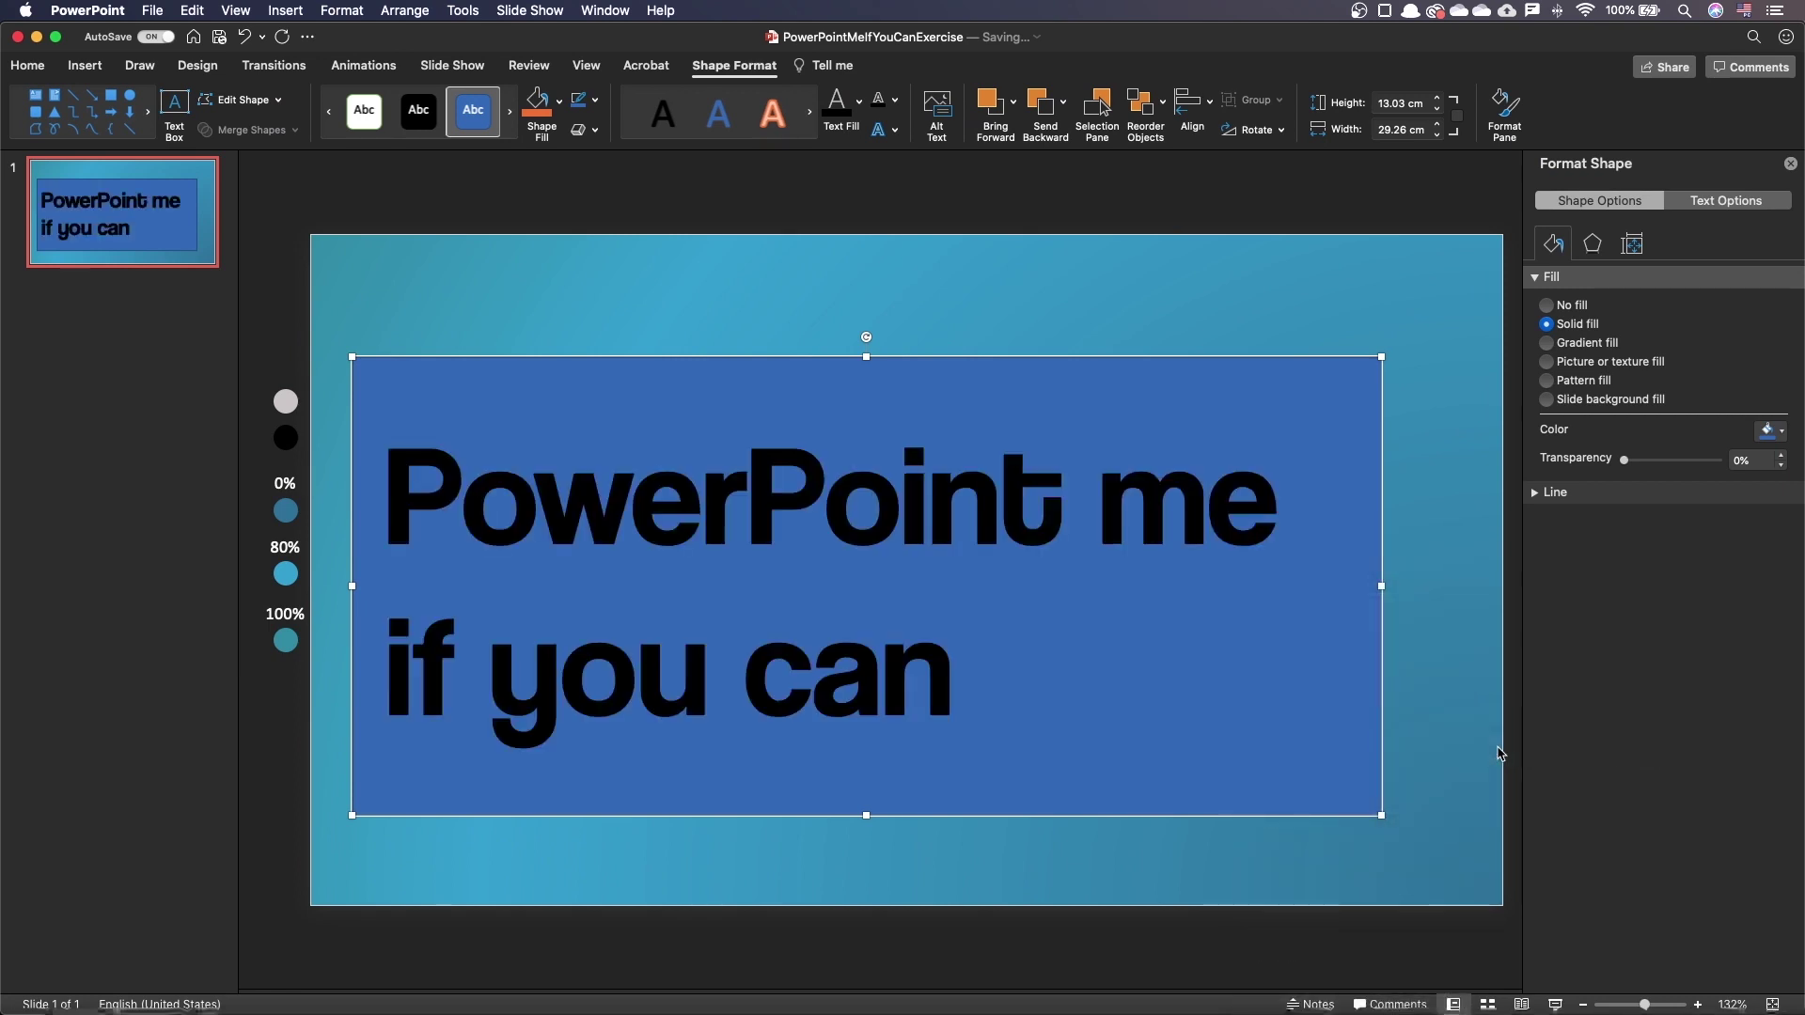
click(1482, 753)
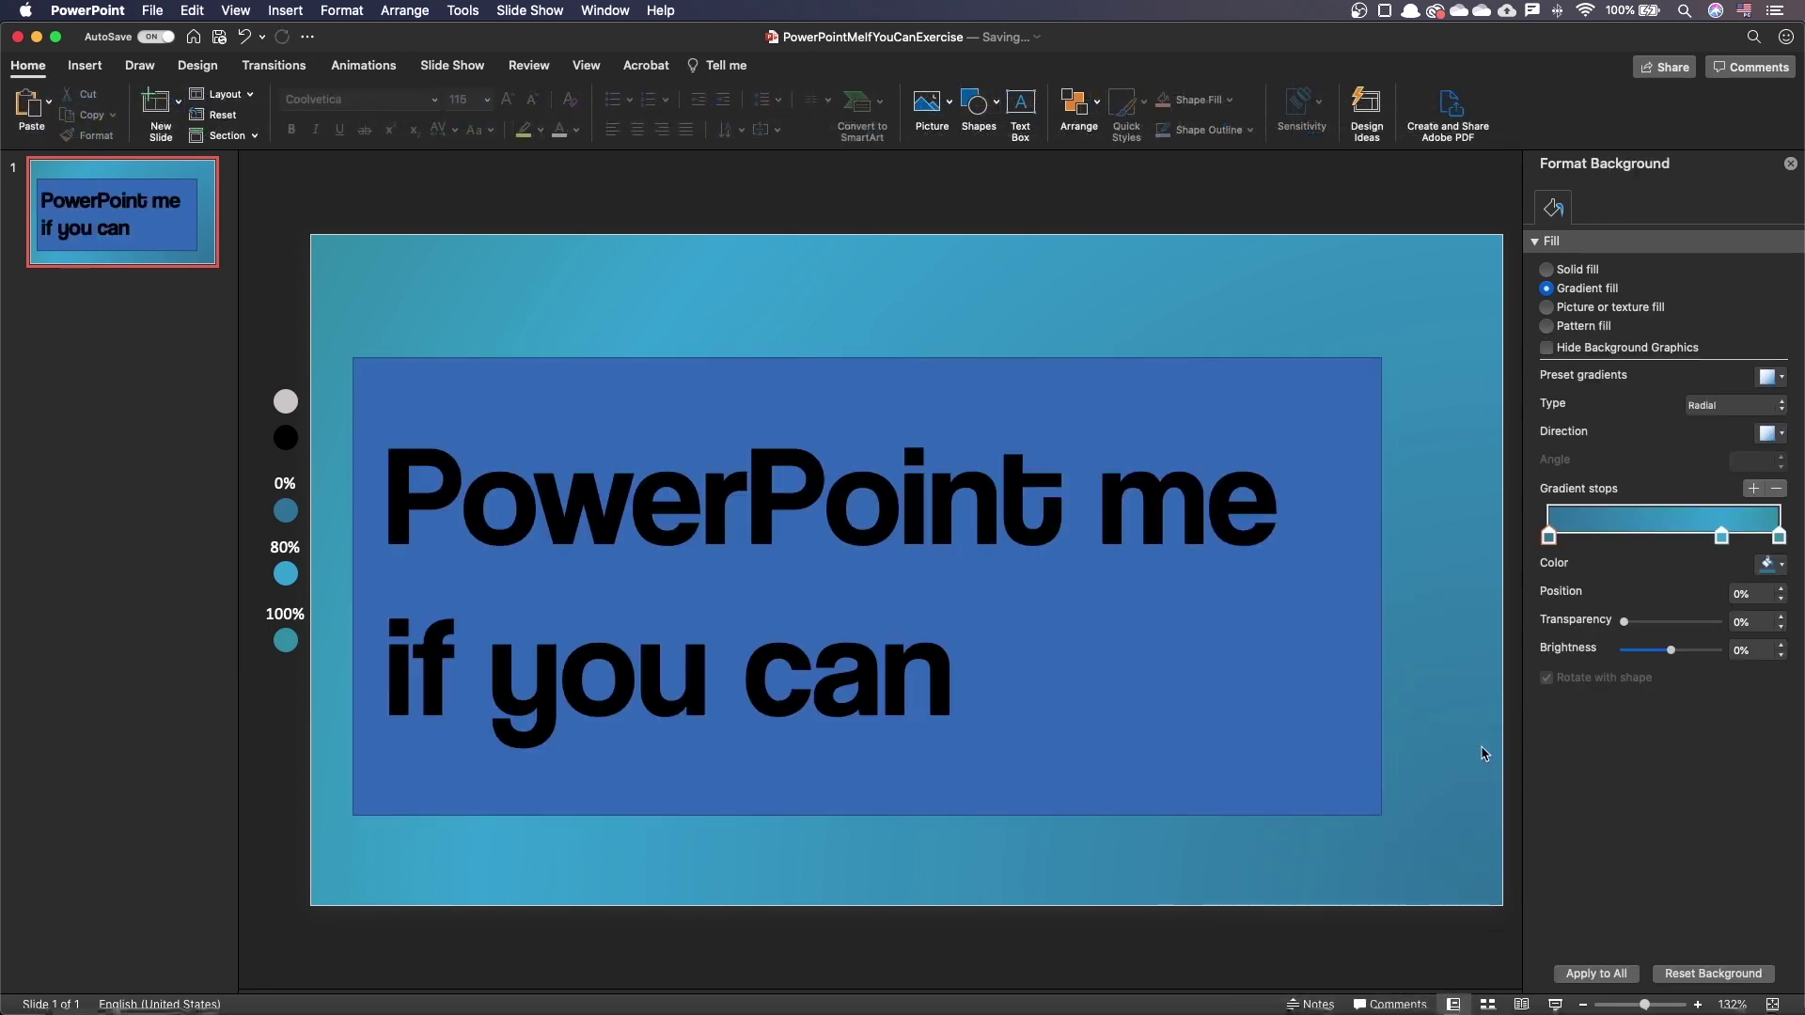
- Preview the slide as a full-screen slide show and return to editing
key(super+shift+Return)
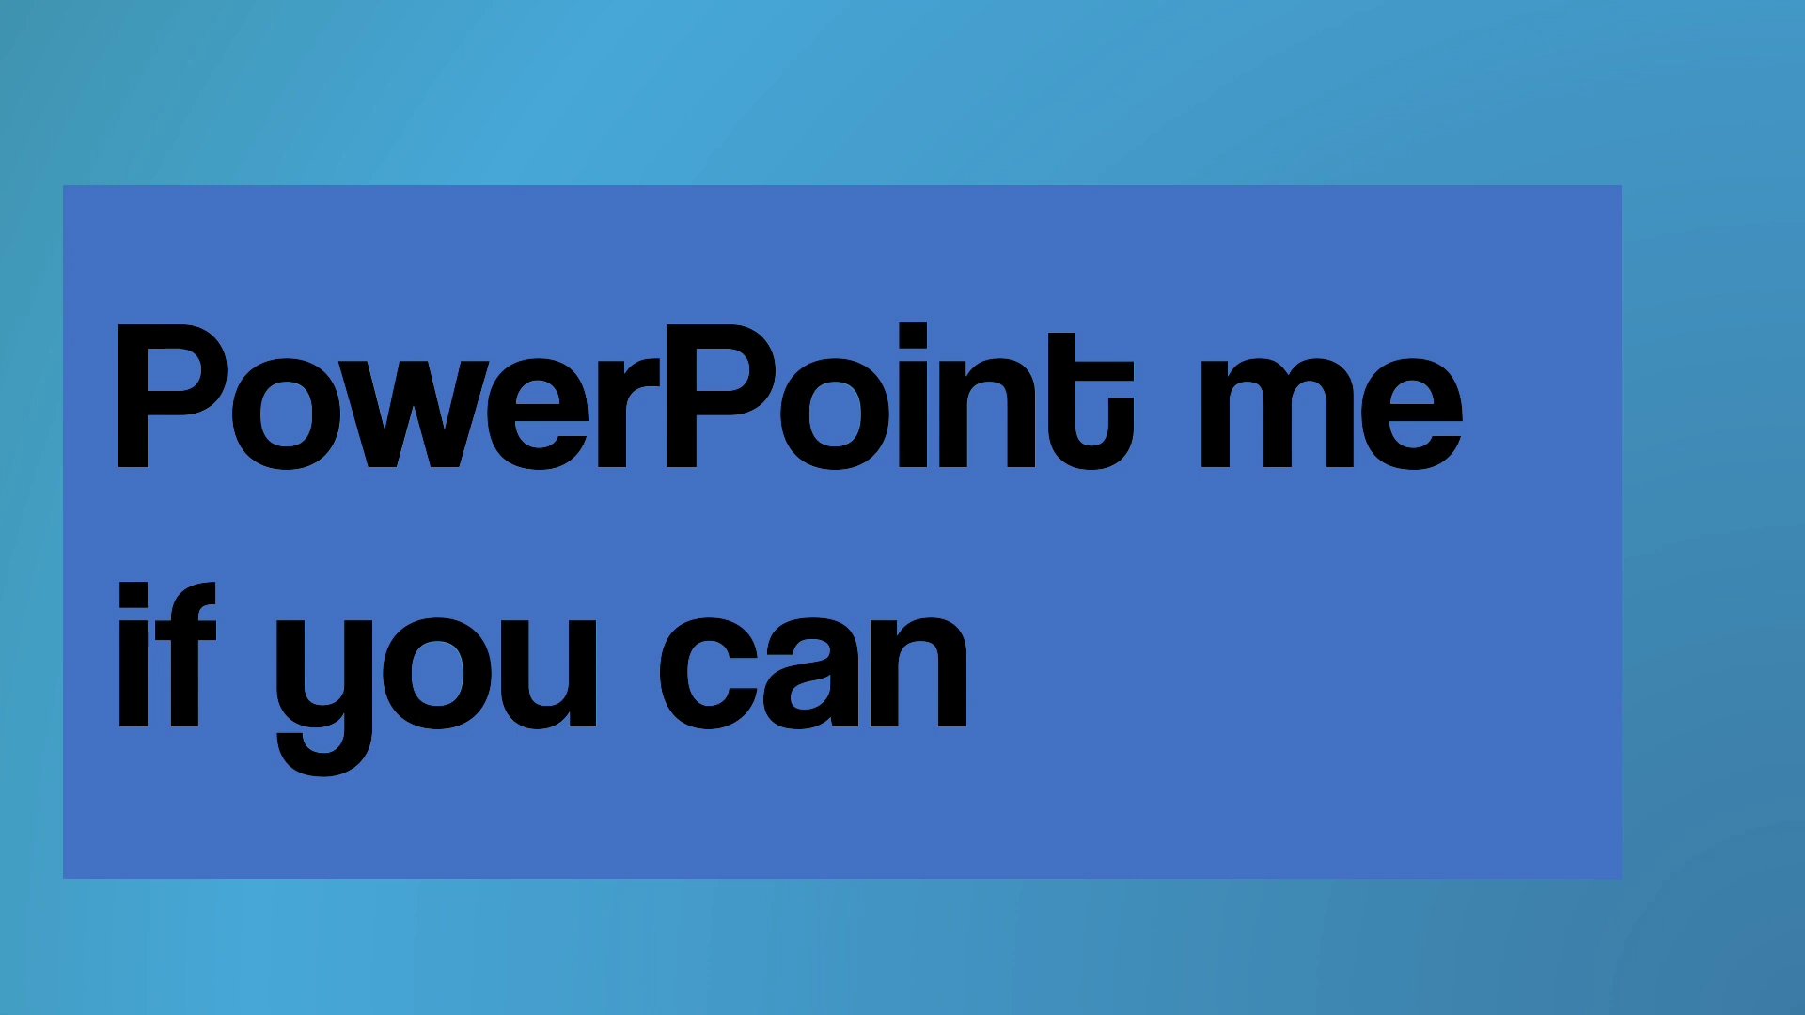
key(Right)
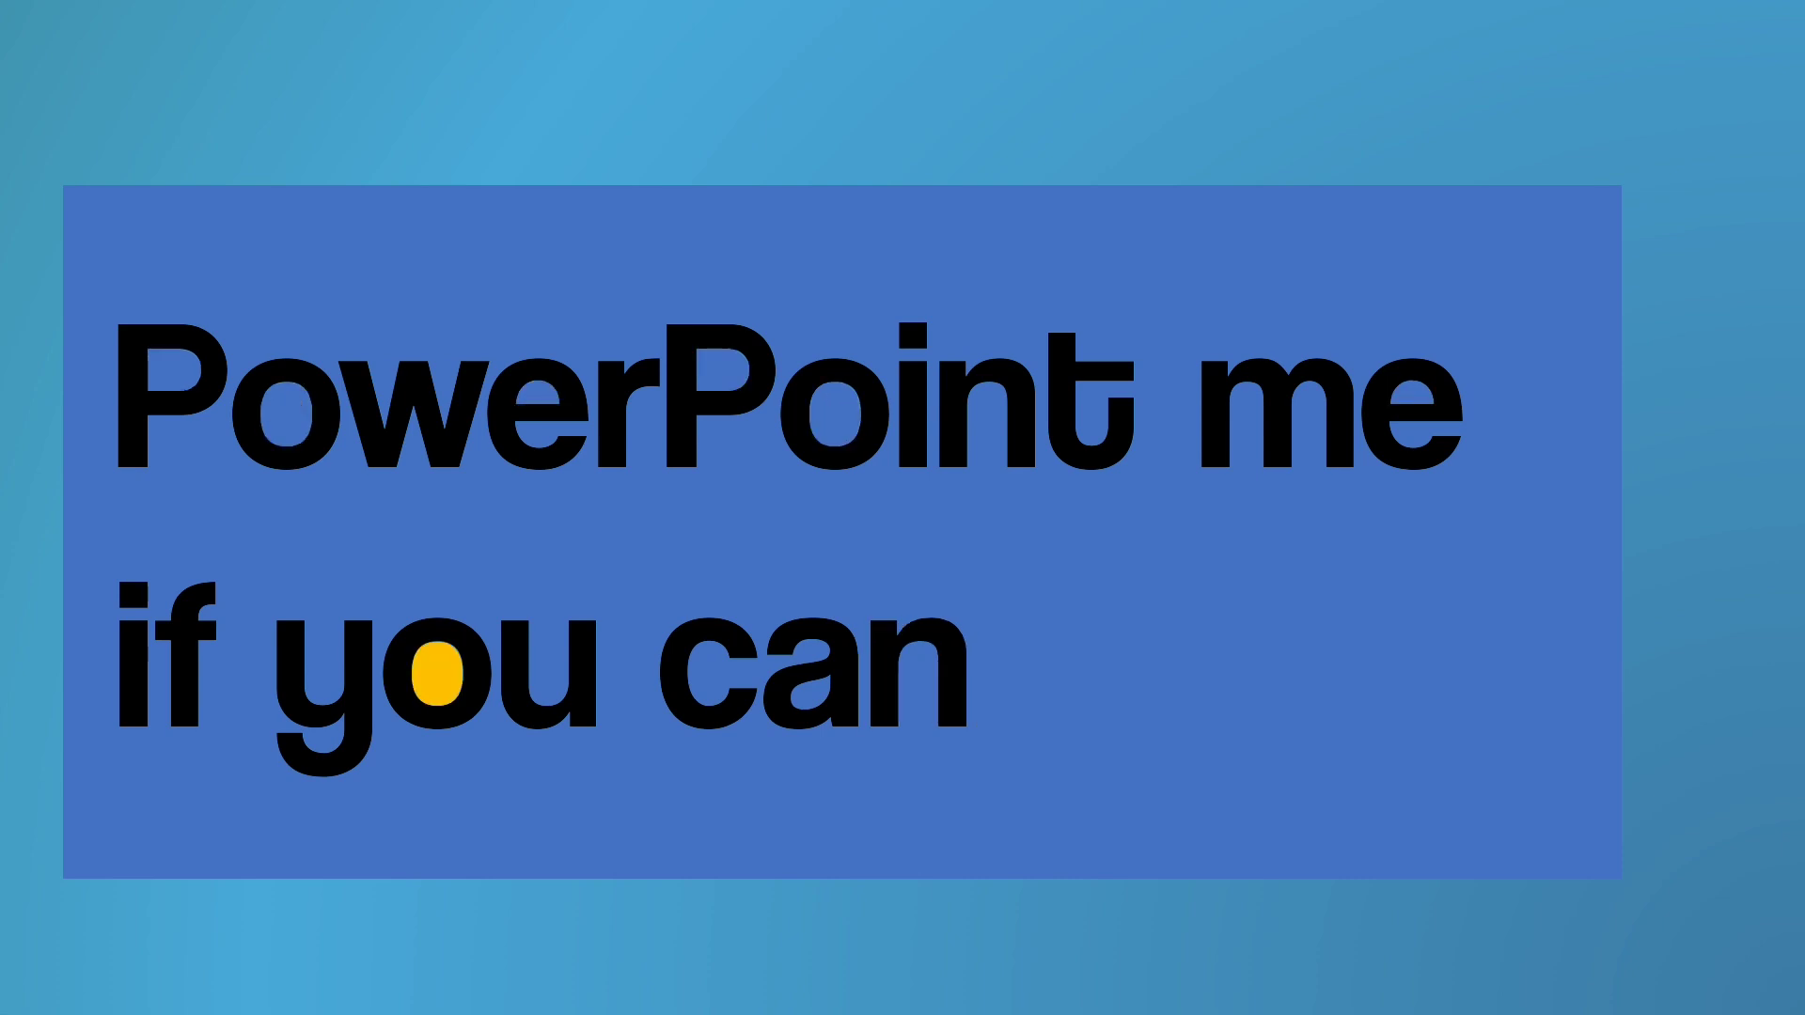
key(Escape)
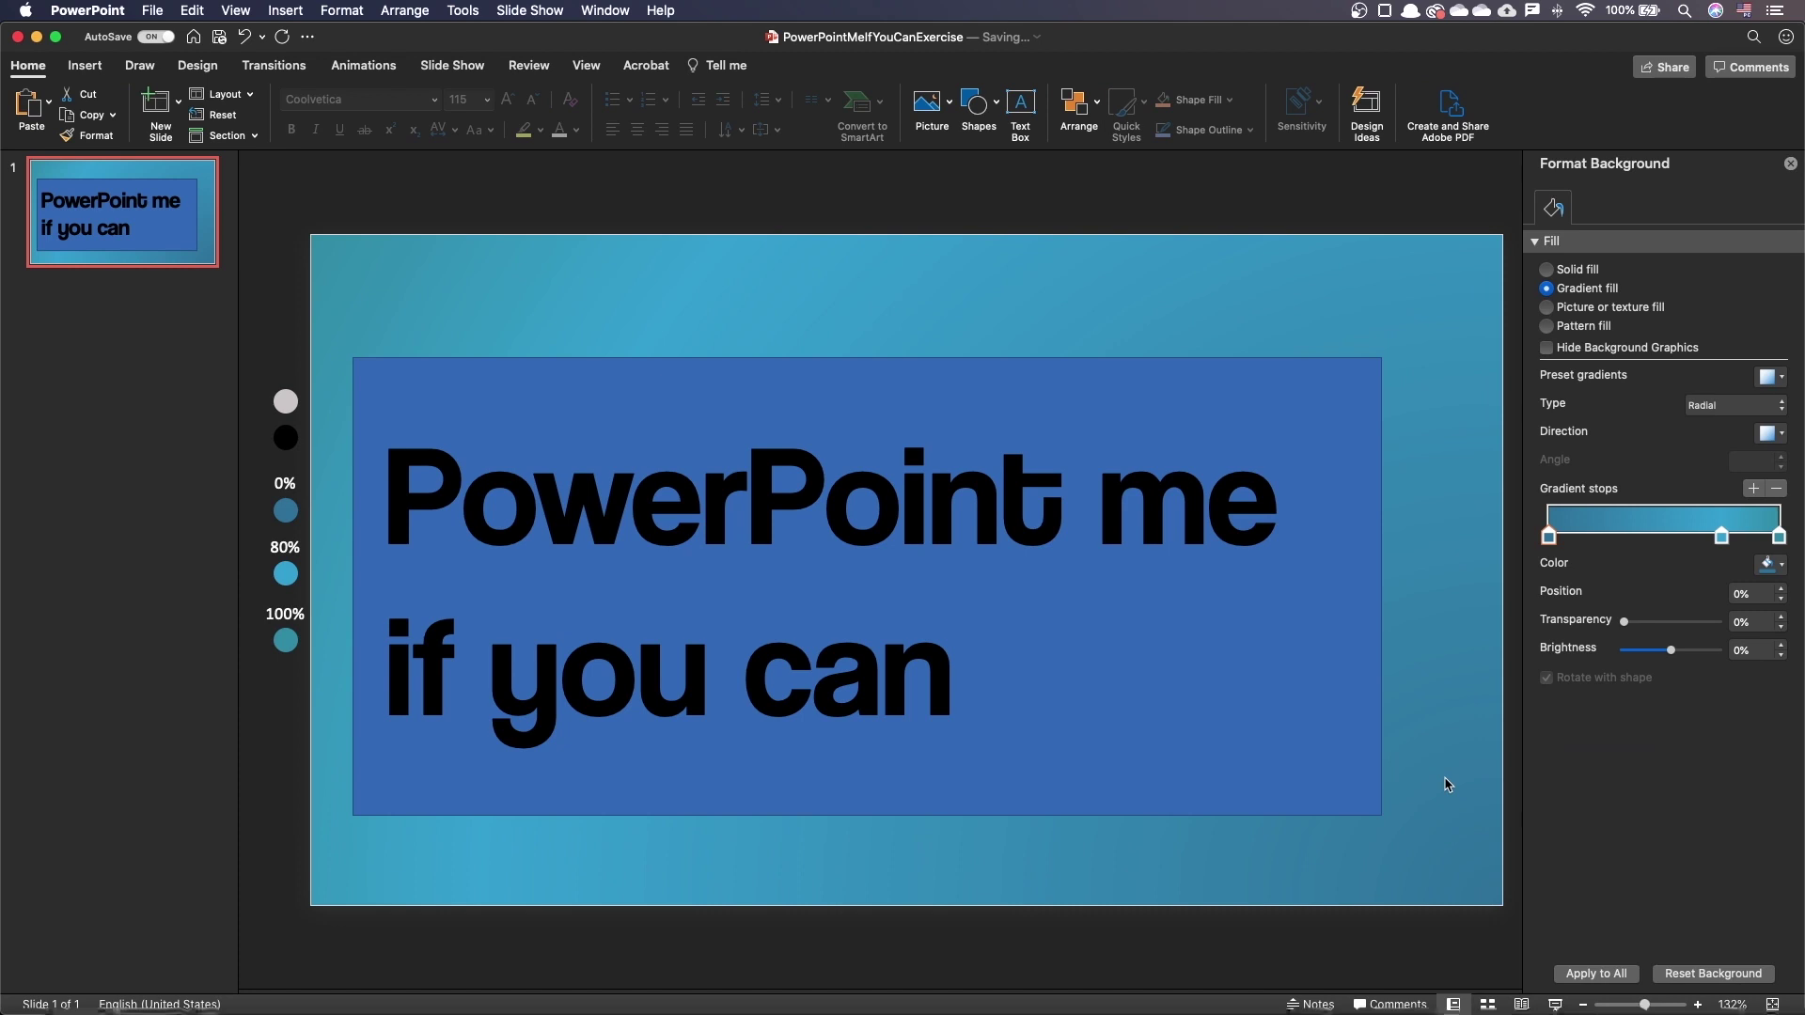
- Merge the text box and the rectangle with Fragment to break the text into separate letter shapes
click(1170, 518)
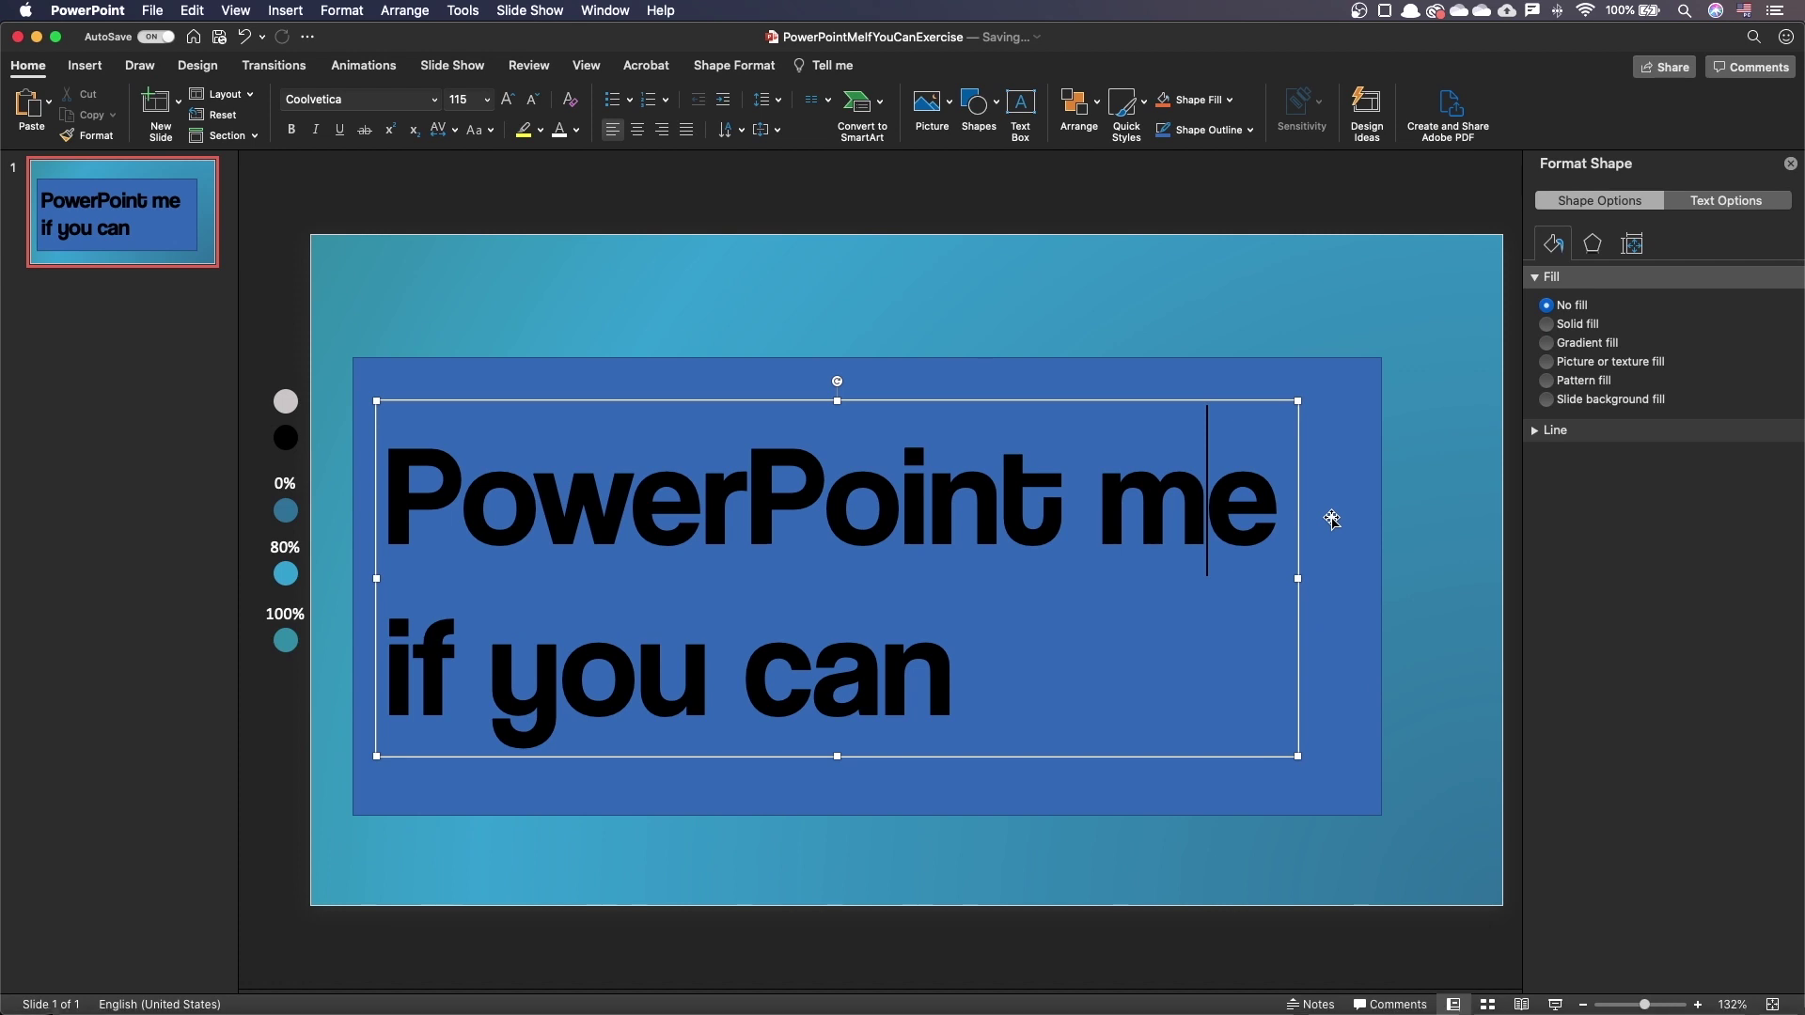
shift+click(1331, 519)
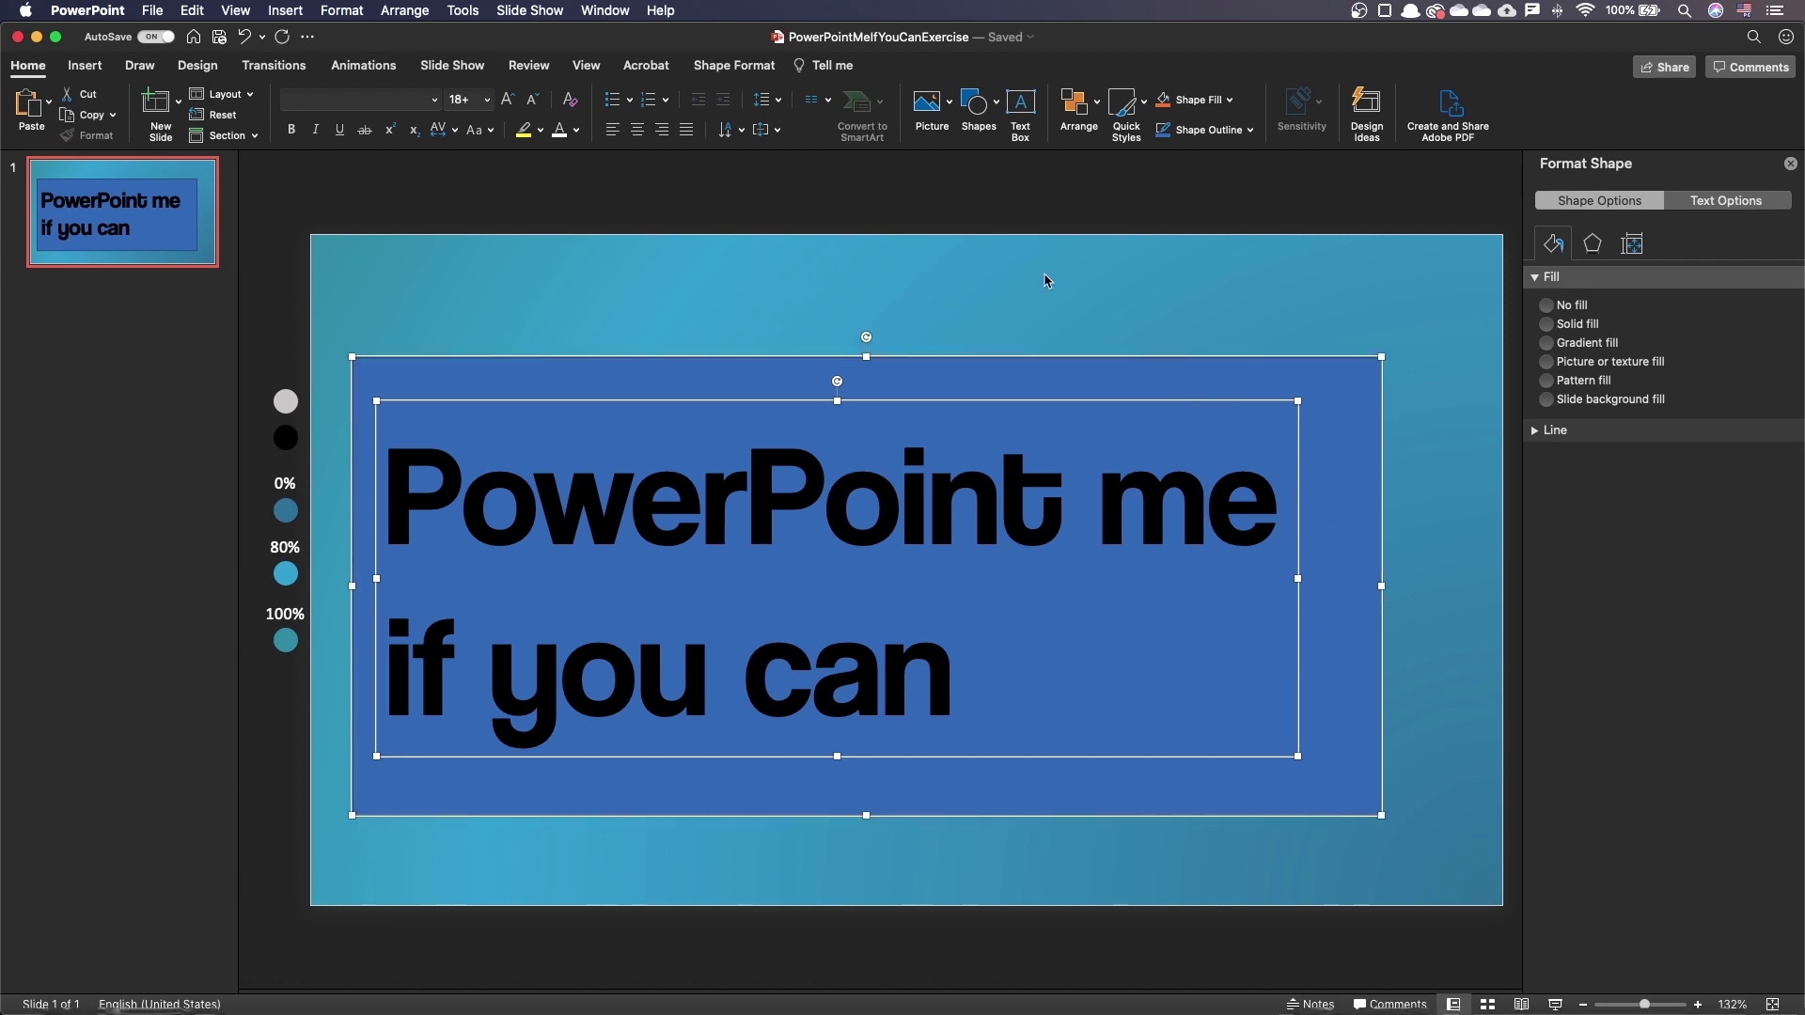
click(750, 66)
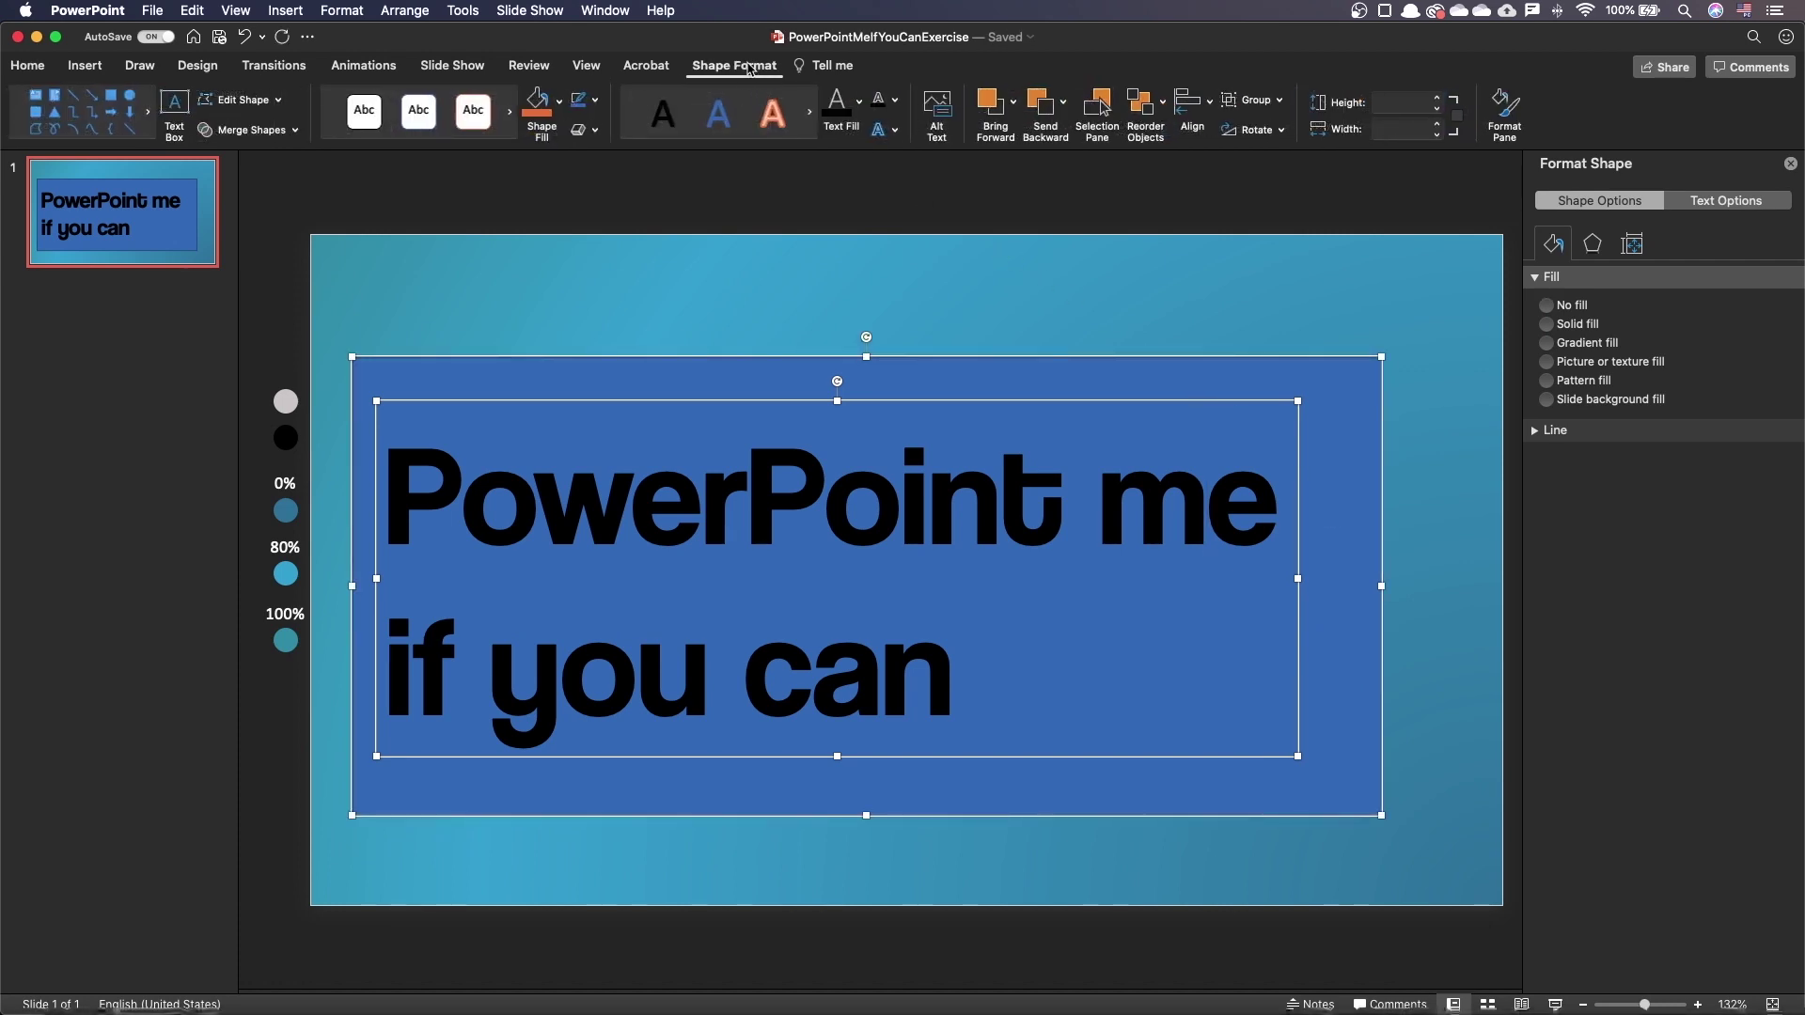
click(254, 130)
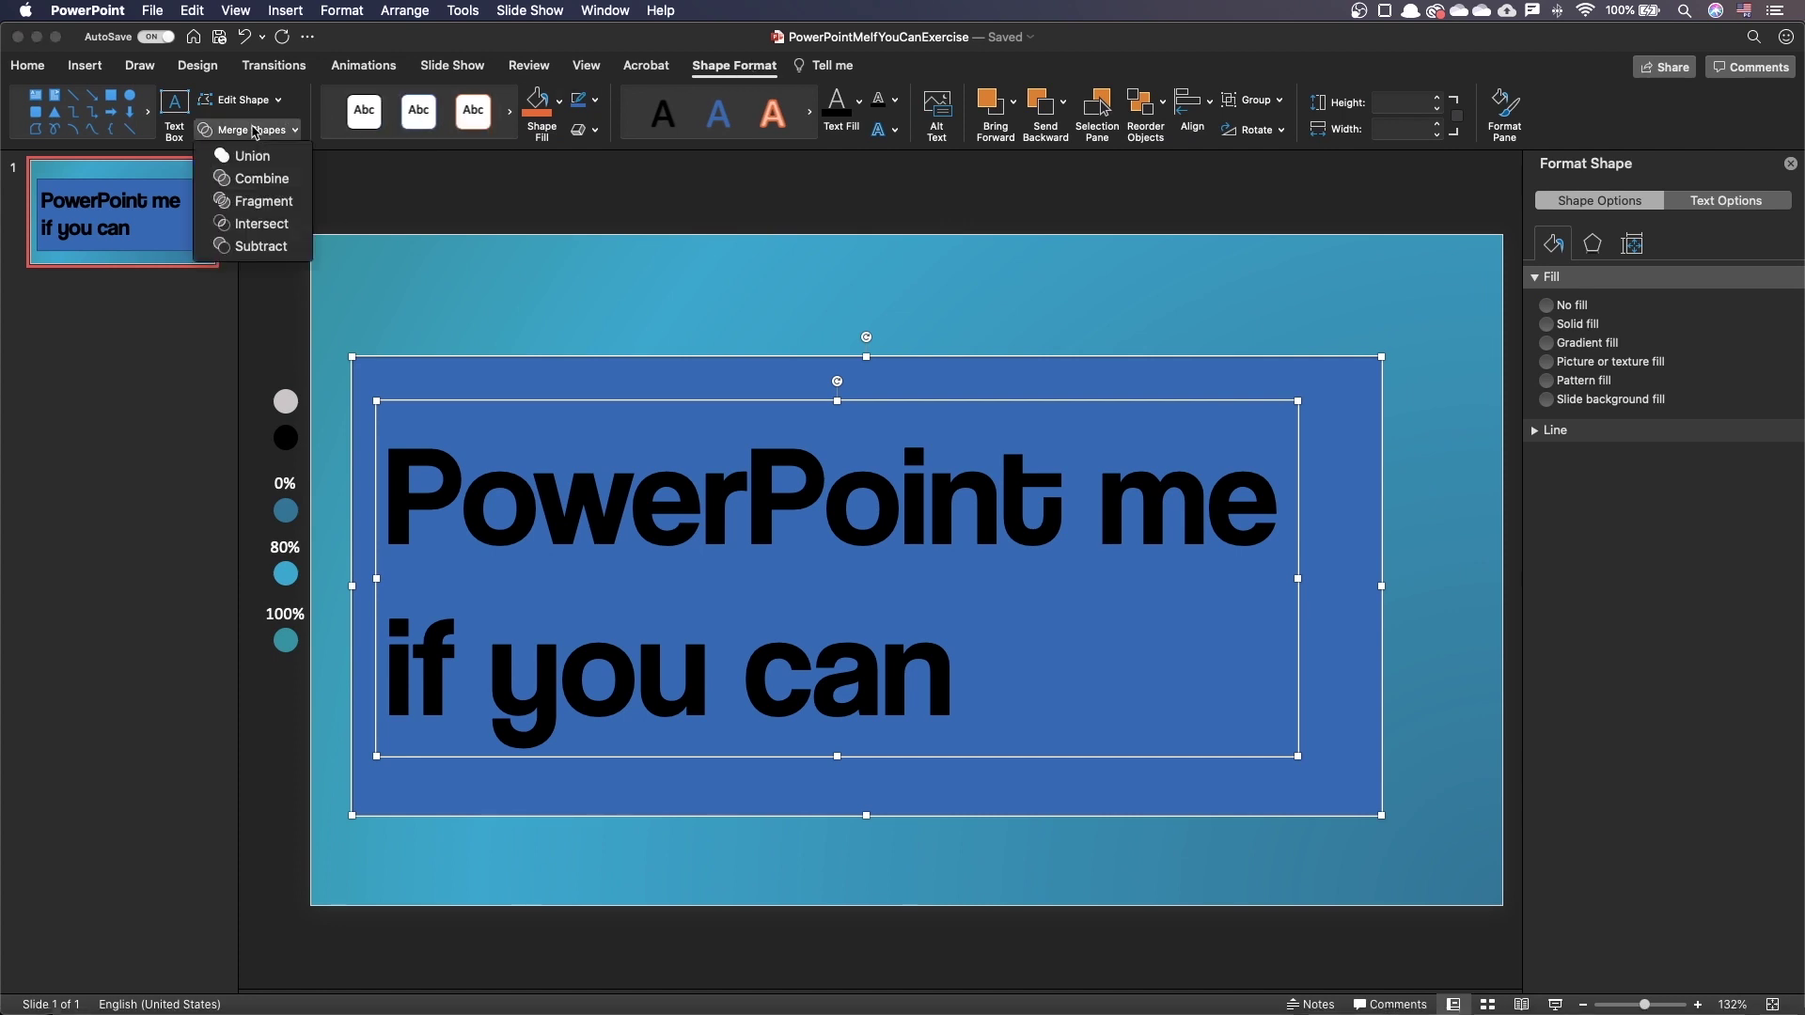
click(243, 201)
click(363, 282)
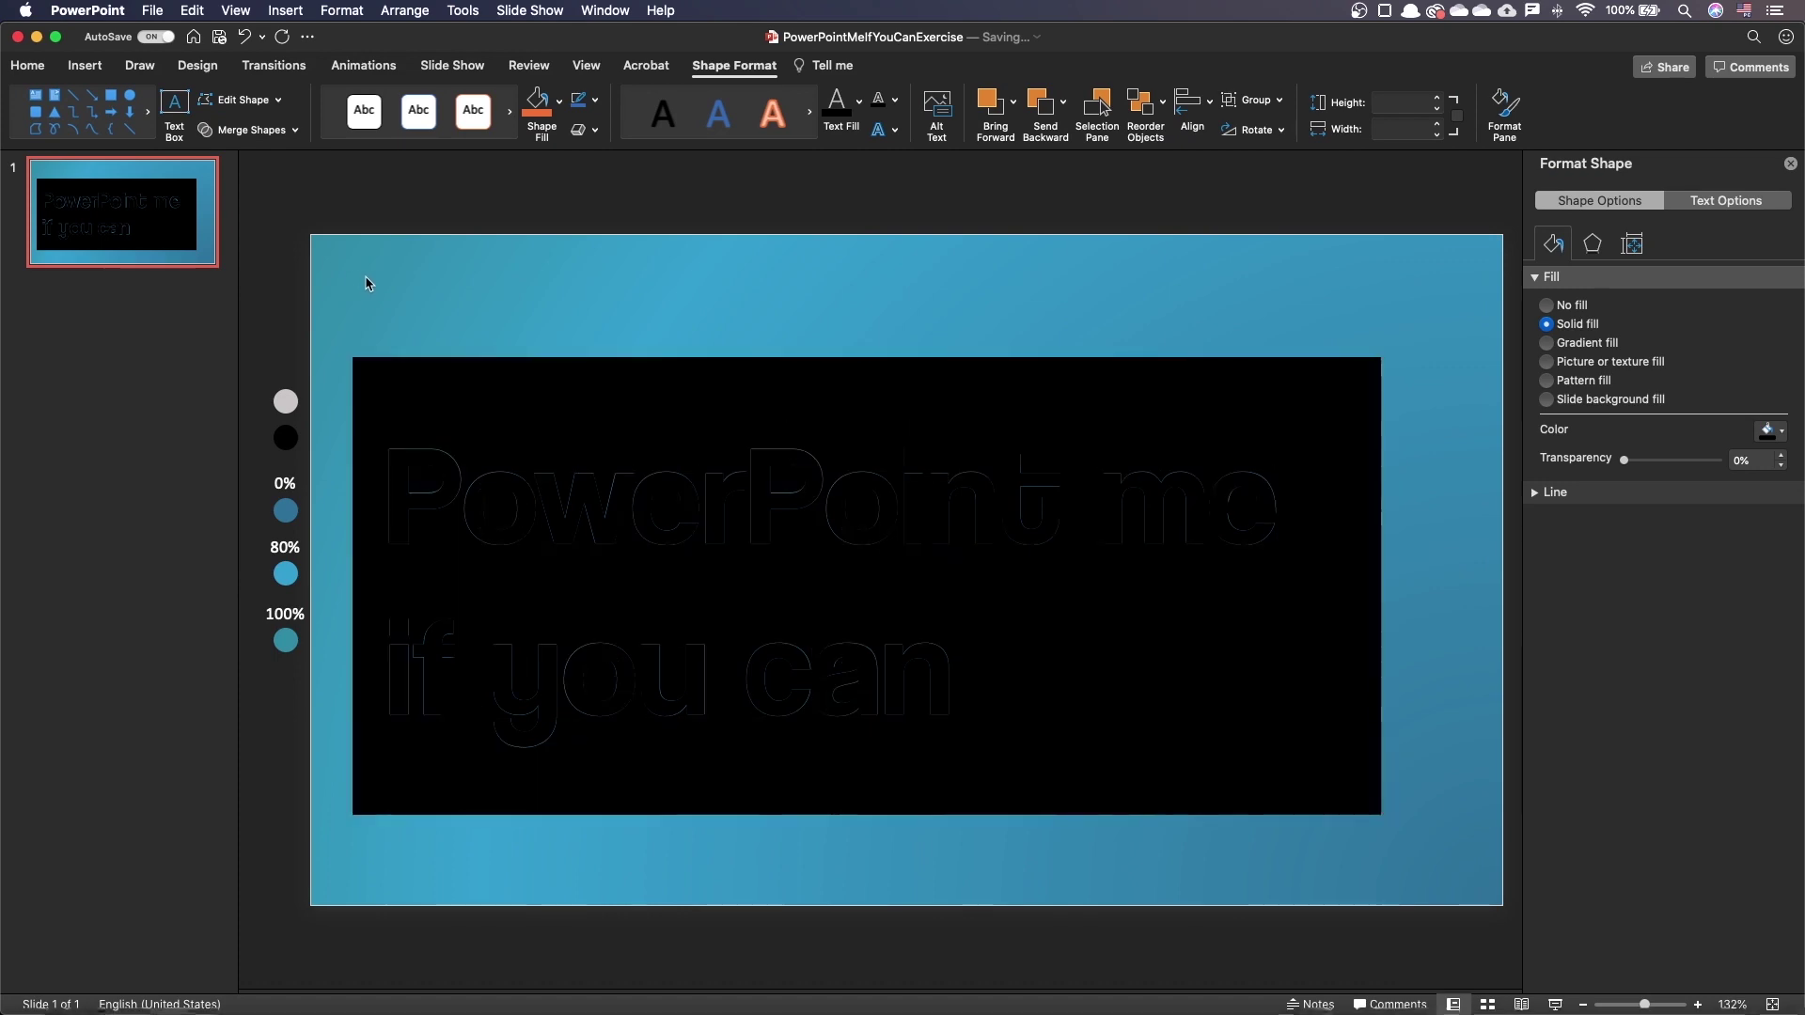
- Delete the rectangle piece surrounding the letters and the filled pieces inside the letters of "PowerPoint me"
click(404, 395)
key(Delete)
click(492, 503)
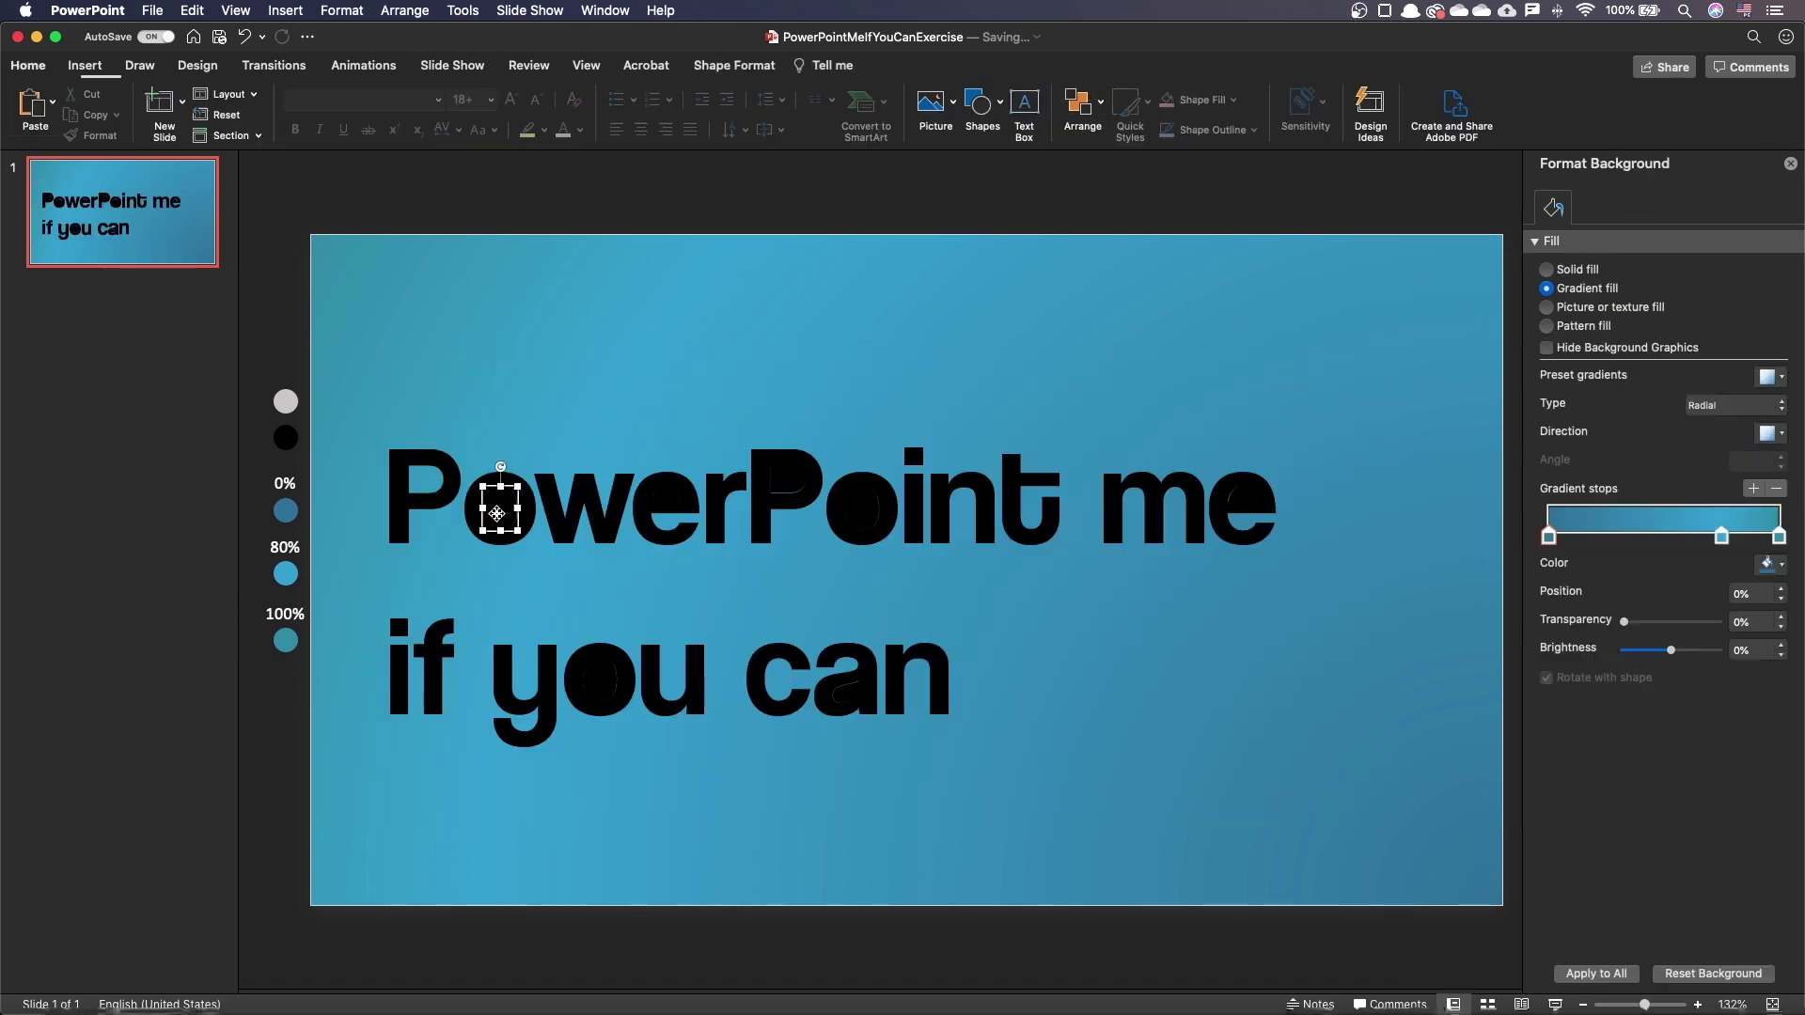
click(789, 477)
key(Delete)
click(862, 505)
key(Delete)
click(1242, 494)
key(Delete)
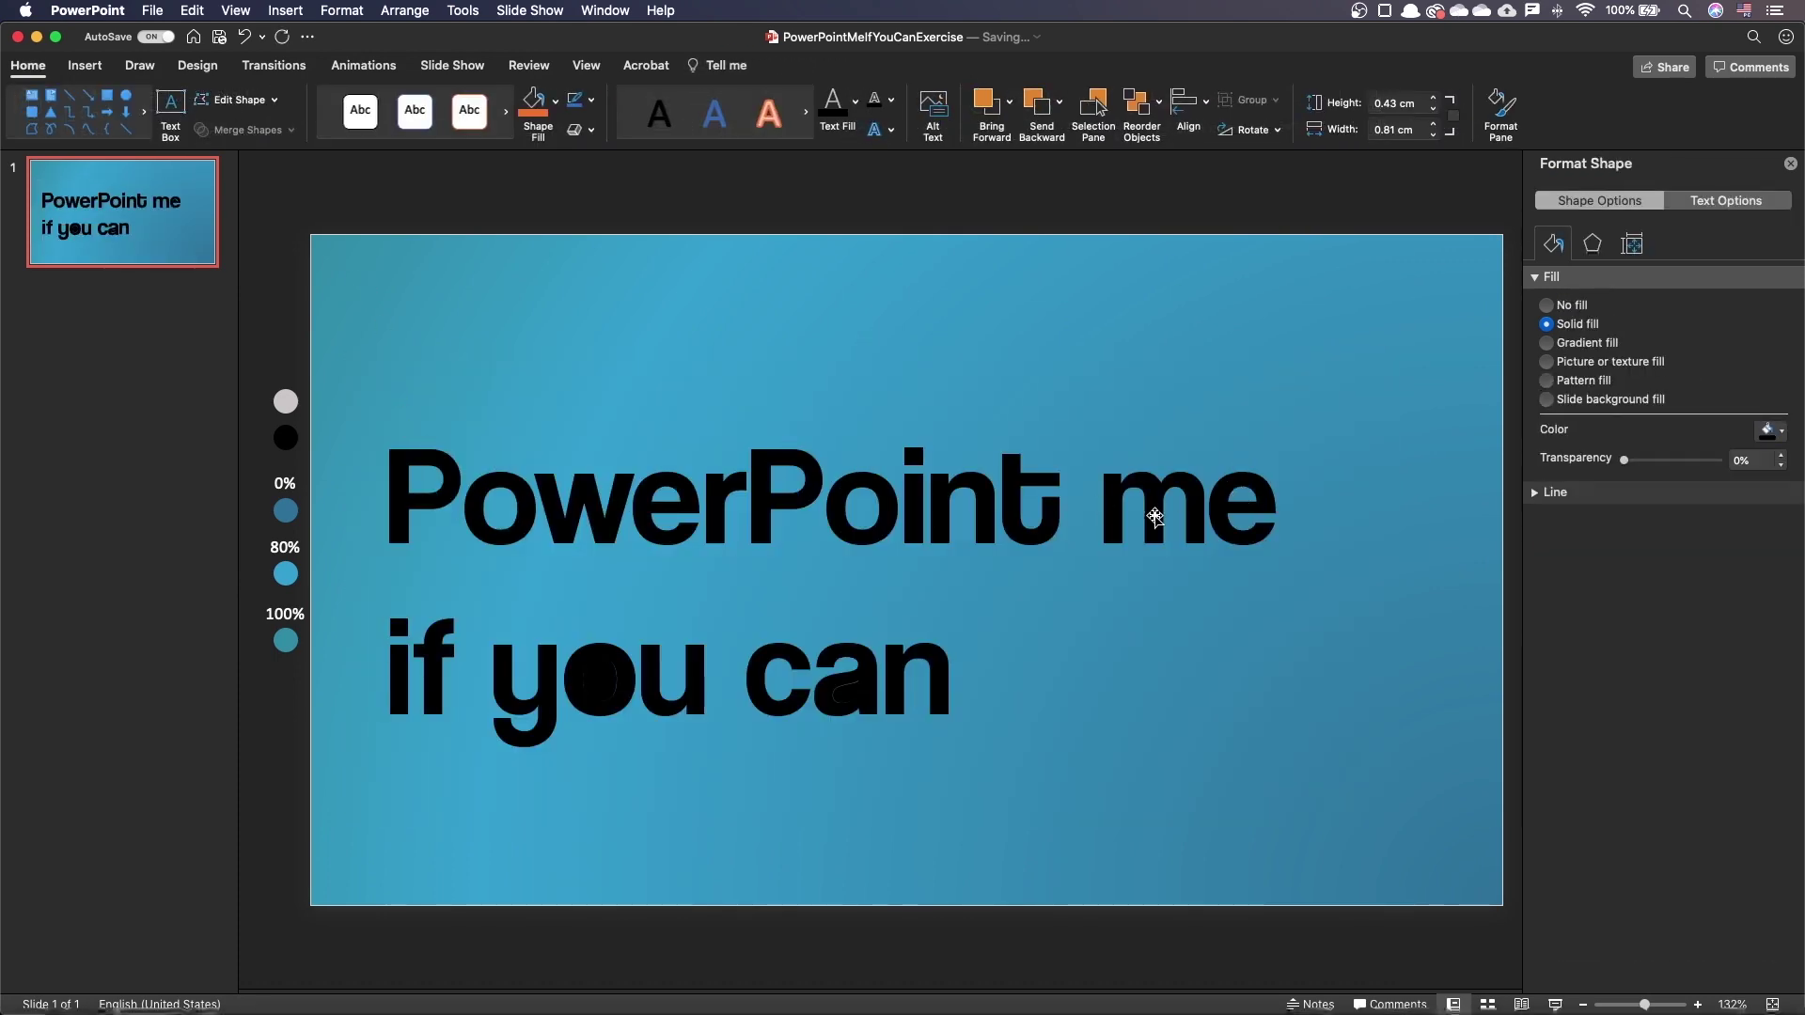
- Delete the filled pieces inside the "o" of "you" and the "a" of "can"
click(601, 678)
key(Delete)
click(846, 691)
key(Delete)
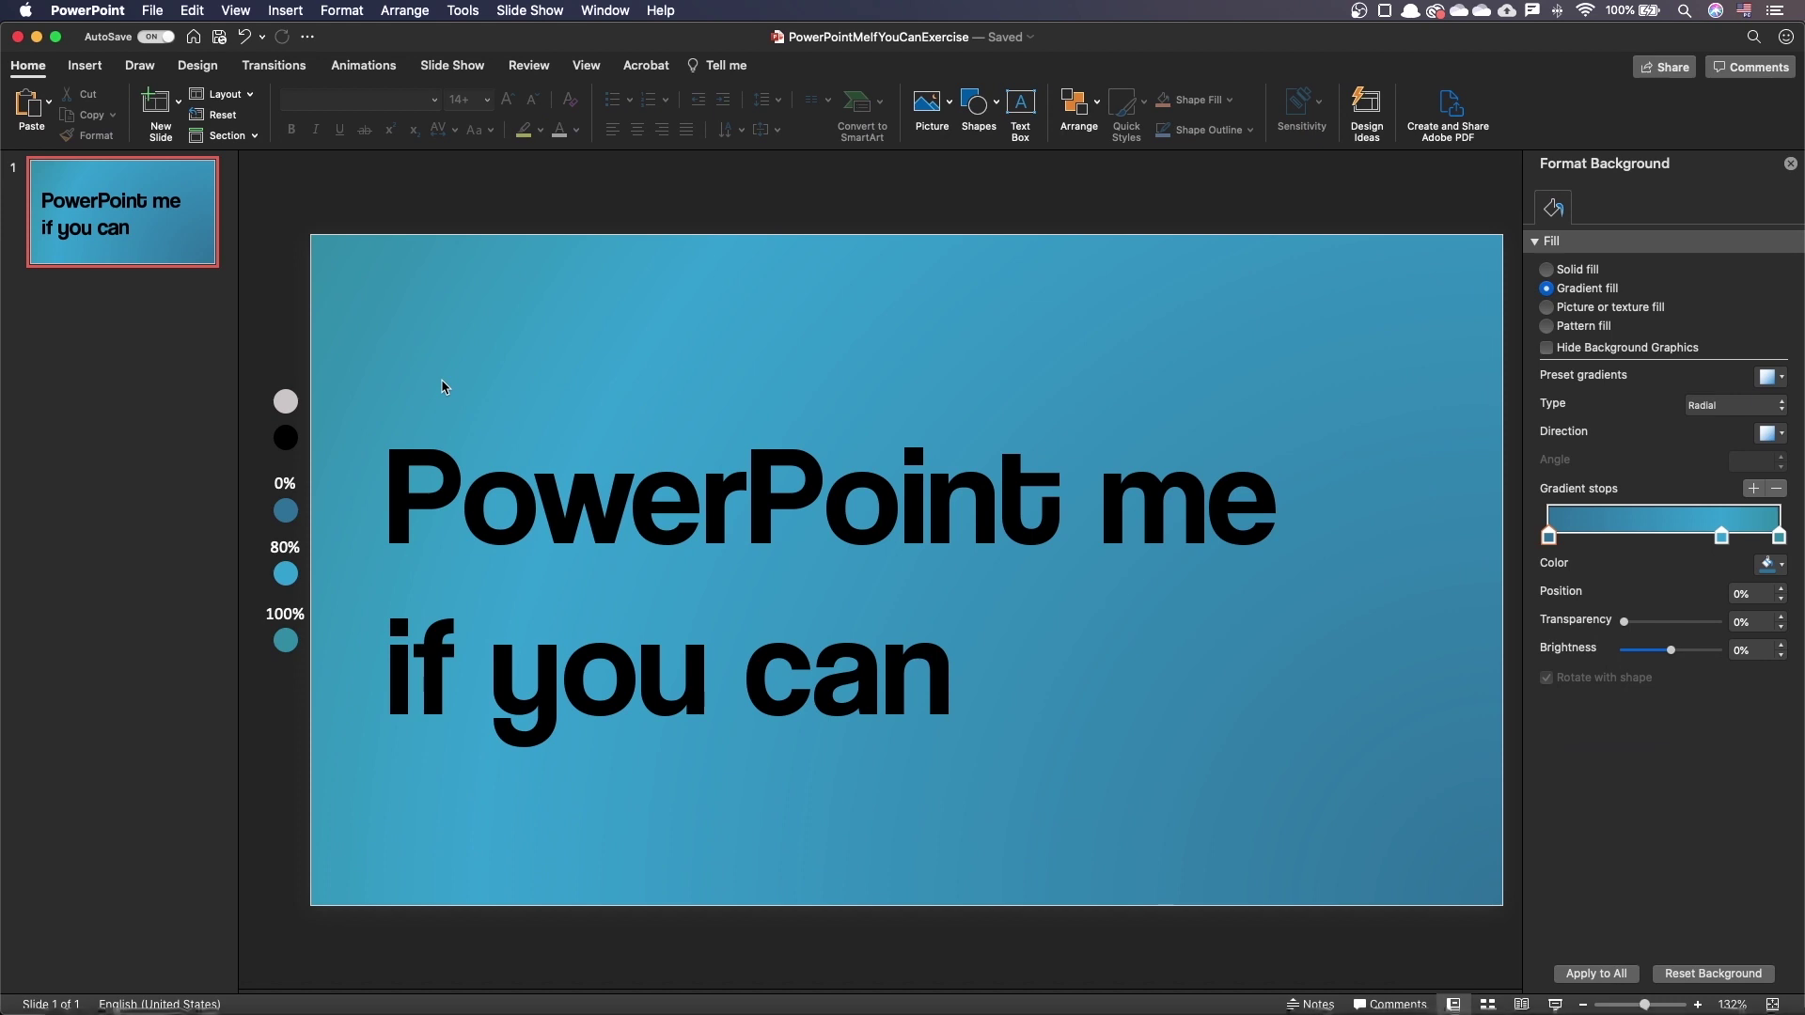
- Draw a rectangle about 1.14 cm wide over the lower stem of the letter "f" in "if"
click(85, 65)
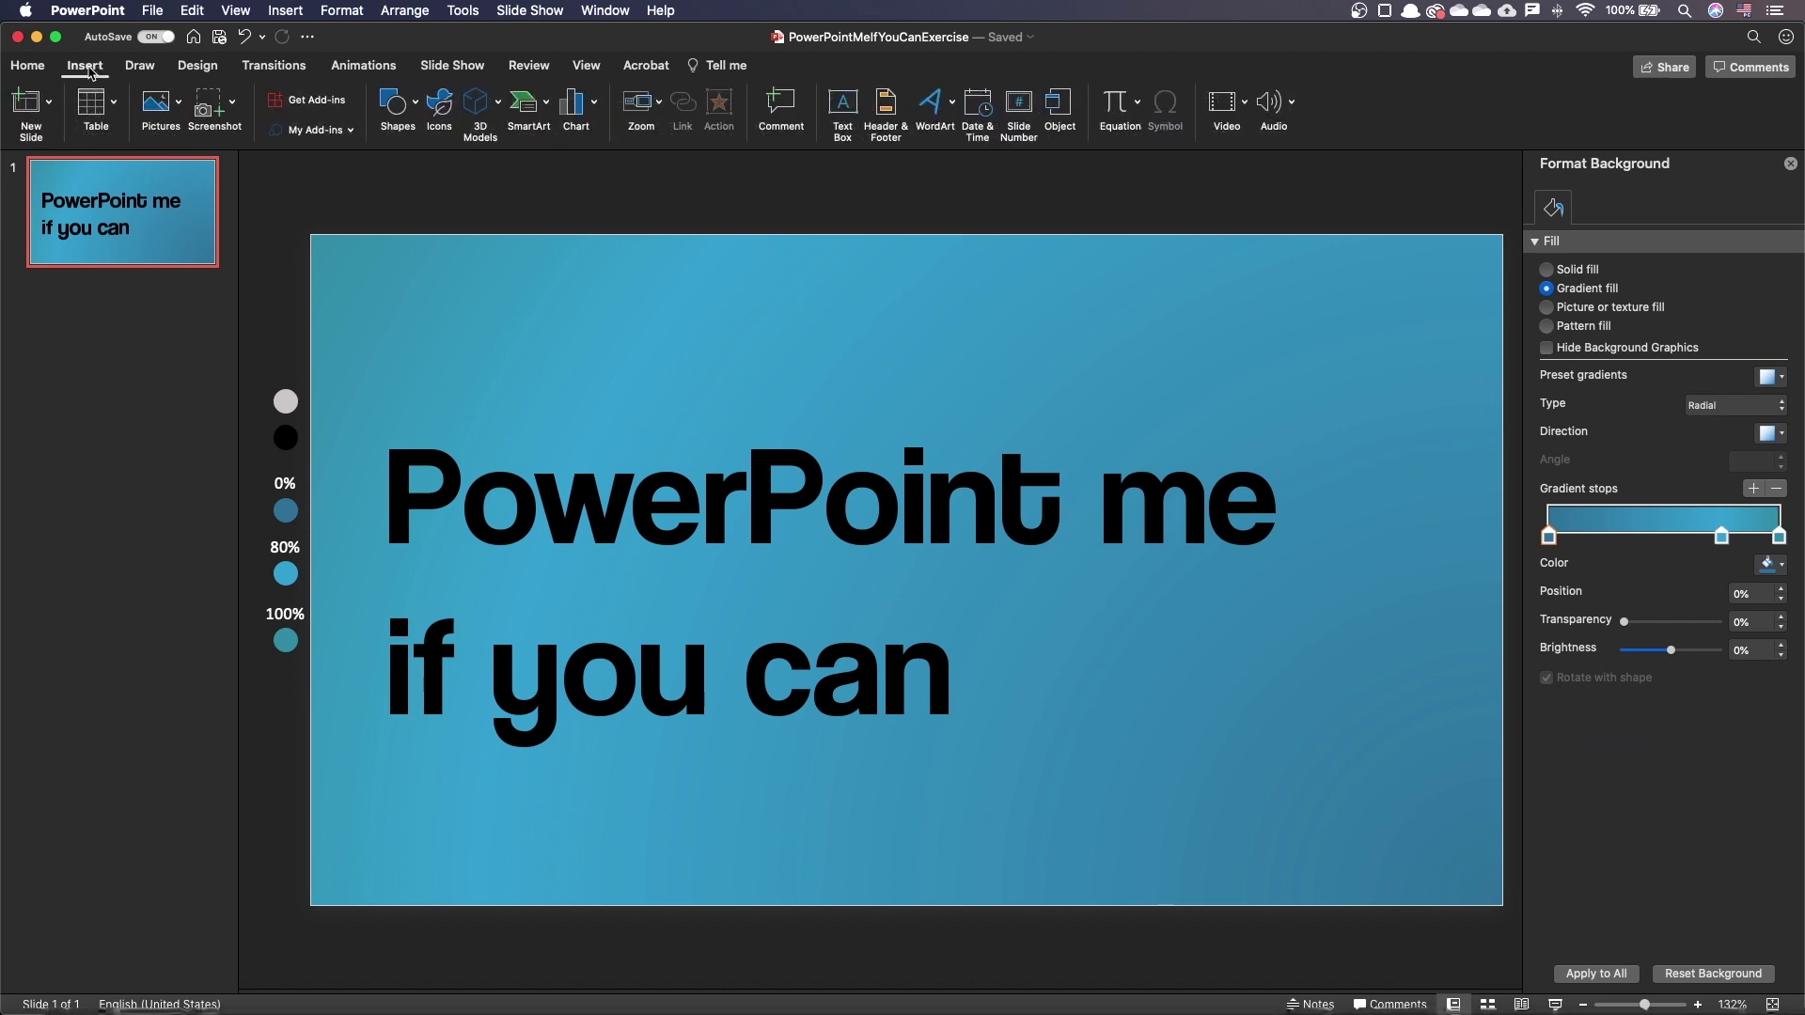
click(398, 104)
click(519, 161)
drag(455, 664, 414, 731)
- Merge the letter "f" and the small rectangle with Fragment to split off the lower stem
shift+click(440, 694)
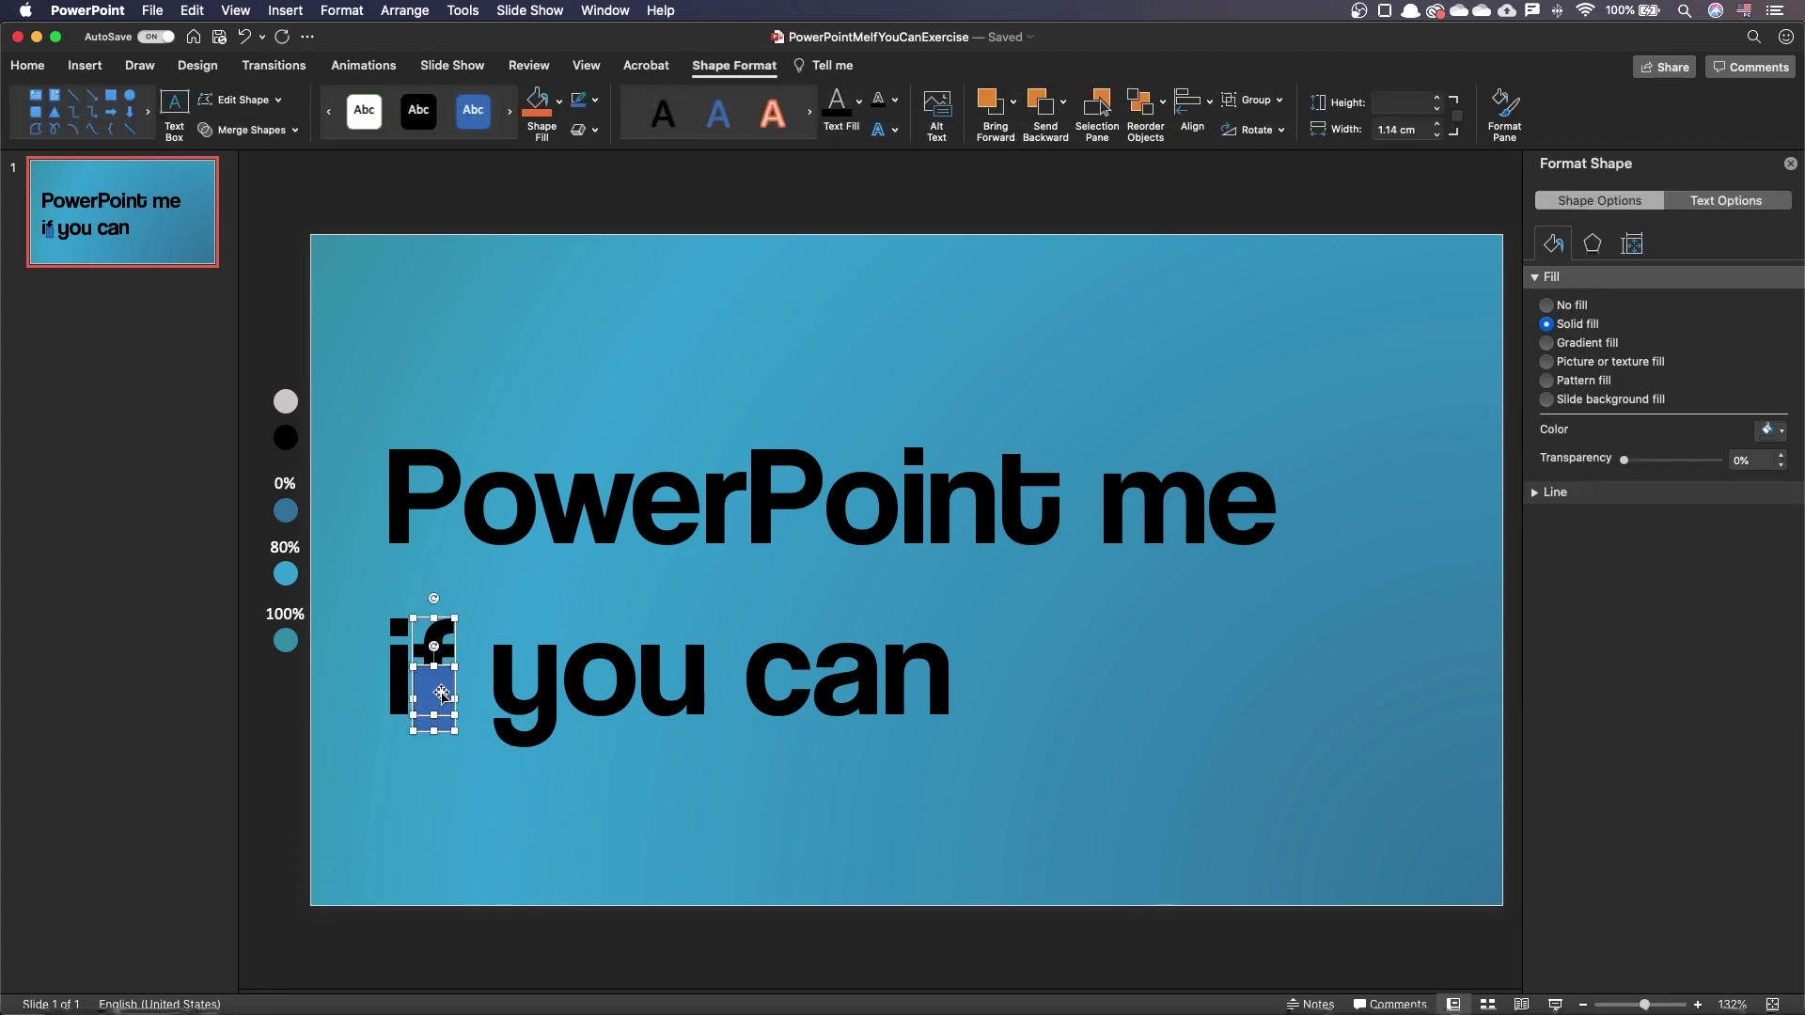
click(248, 130)
click(271, 205)
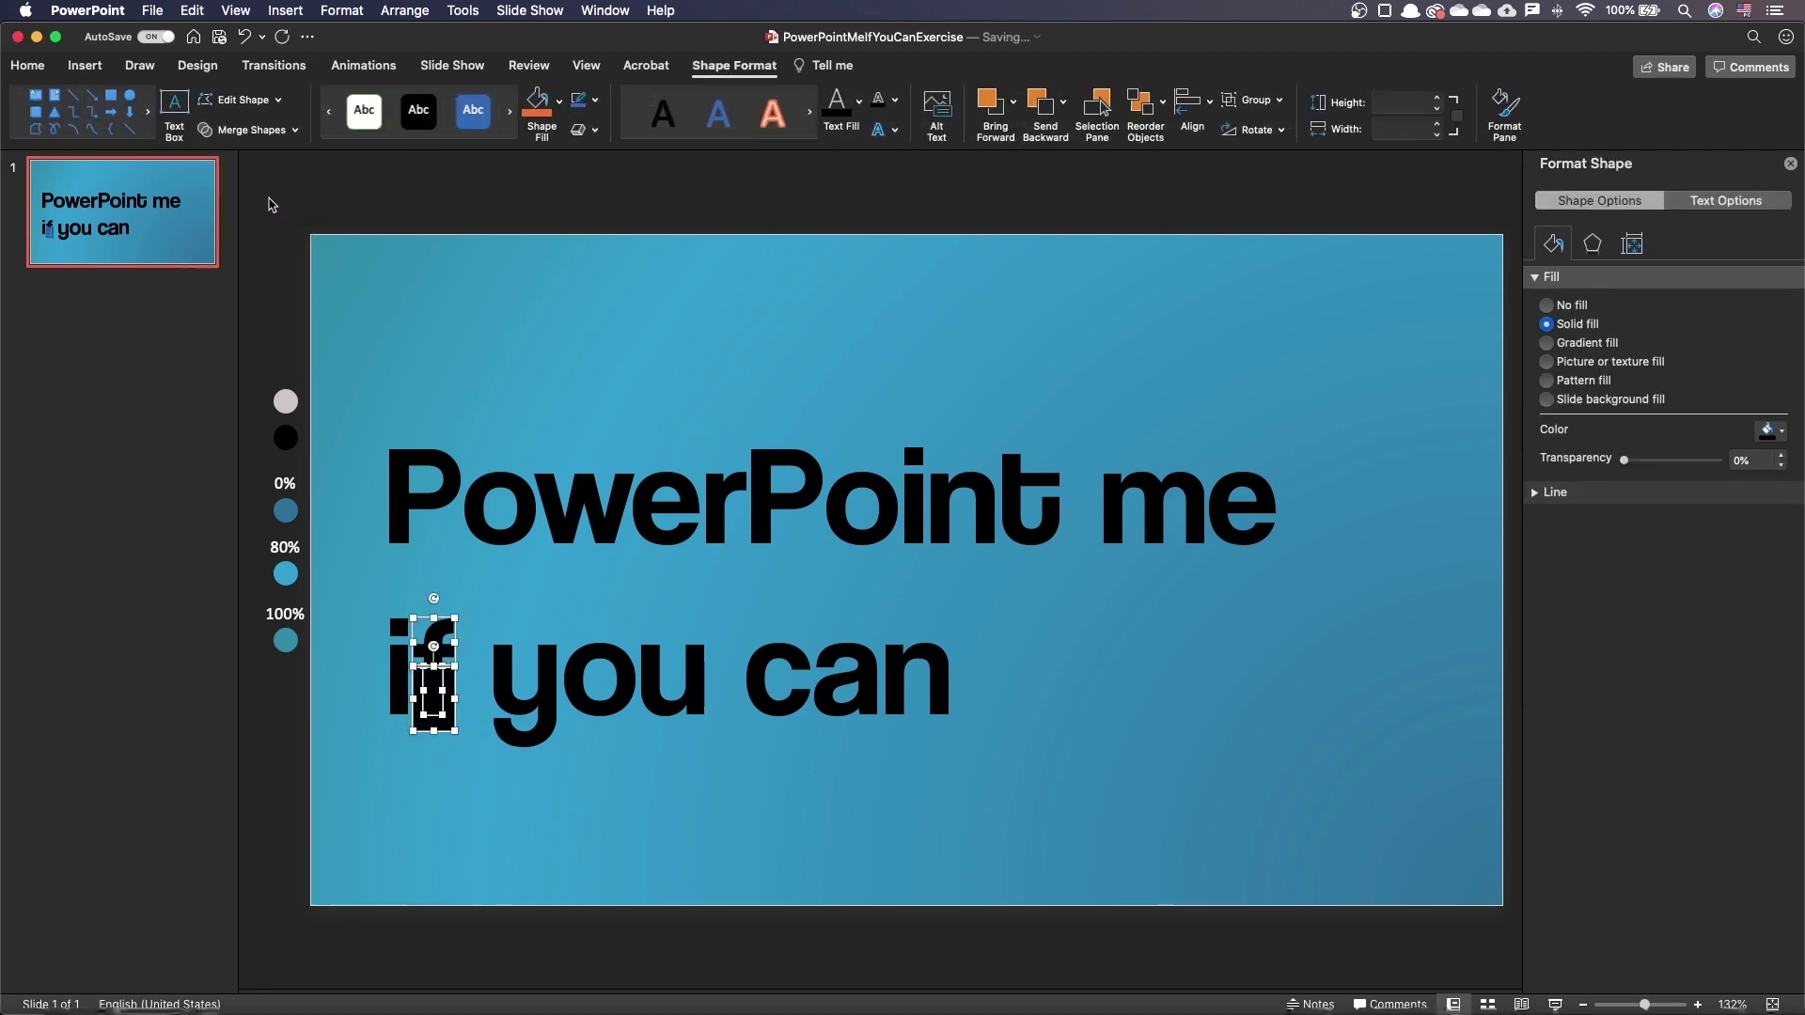
click(477, 780)
- Delete the leftover rectangle piece around the lower stem of the "f"
click(448, 722)
key(Delete)
click(433, 694)
scroll(442, 721, up, 3)
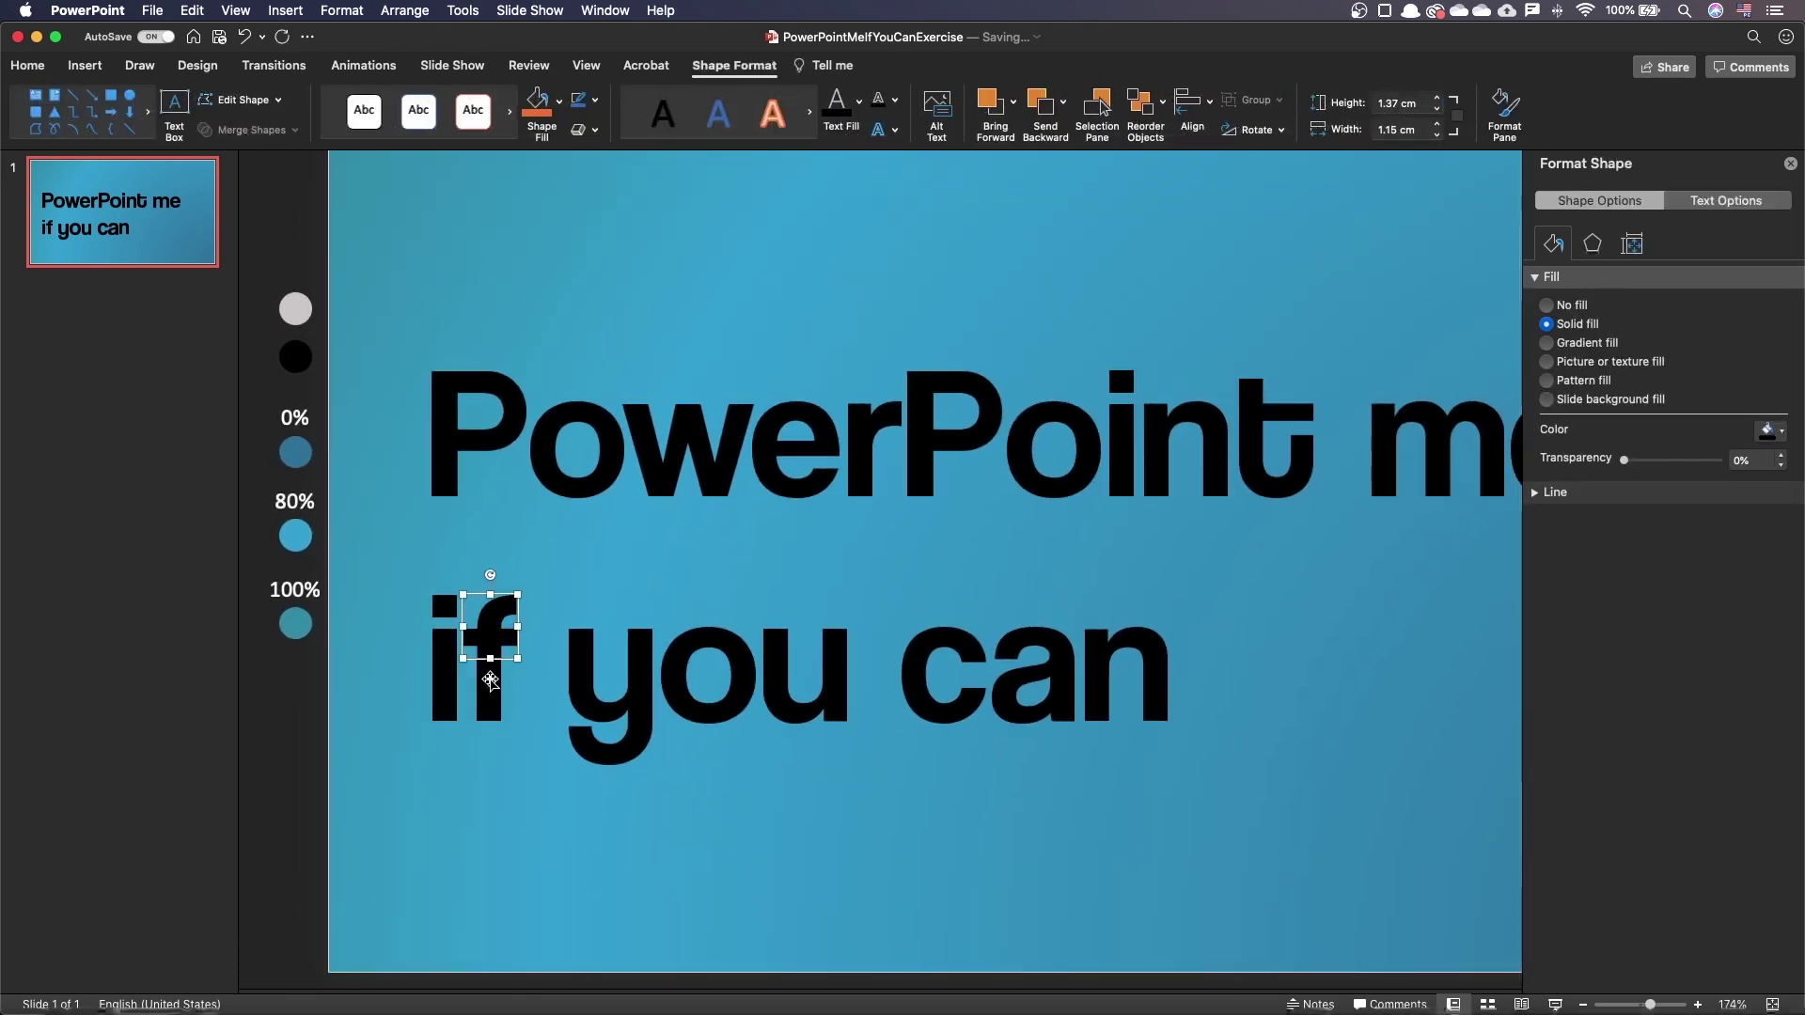
- Stretch the lower stem of the "f" down to the slide's bottom edge, about 6.77 cm high
drag(489, 721, 489, 973)
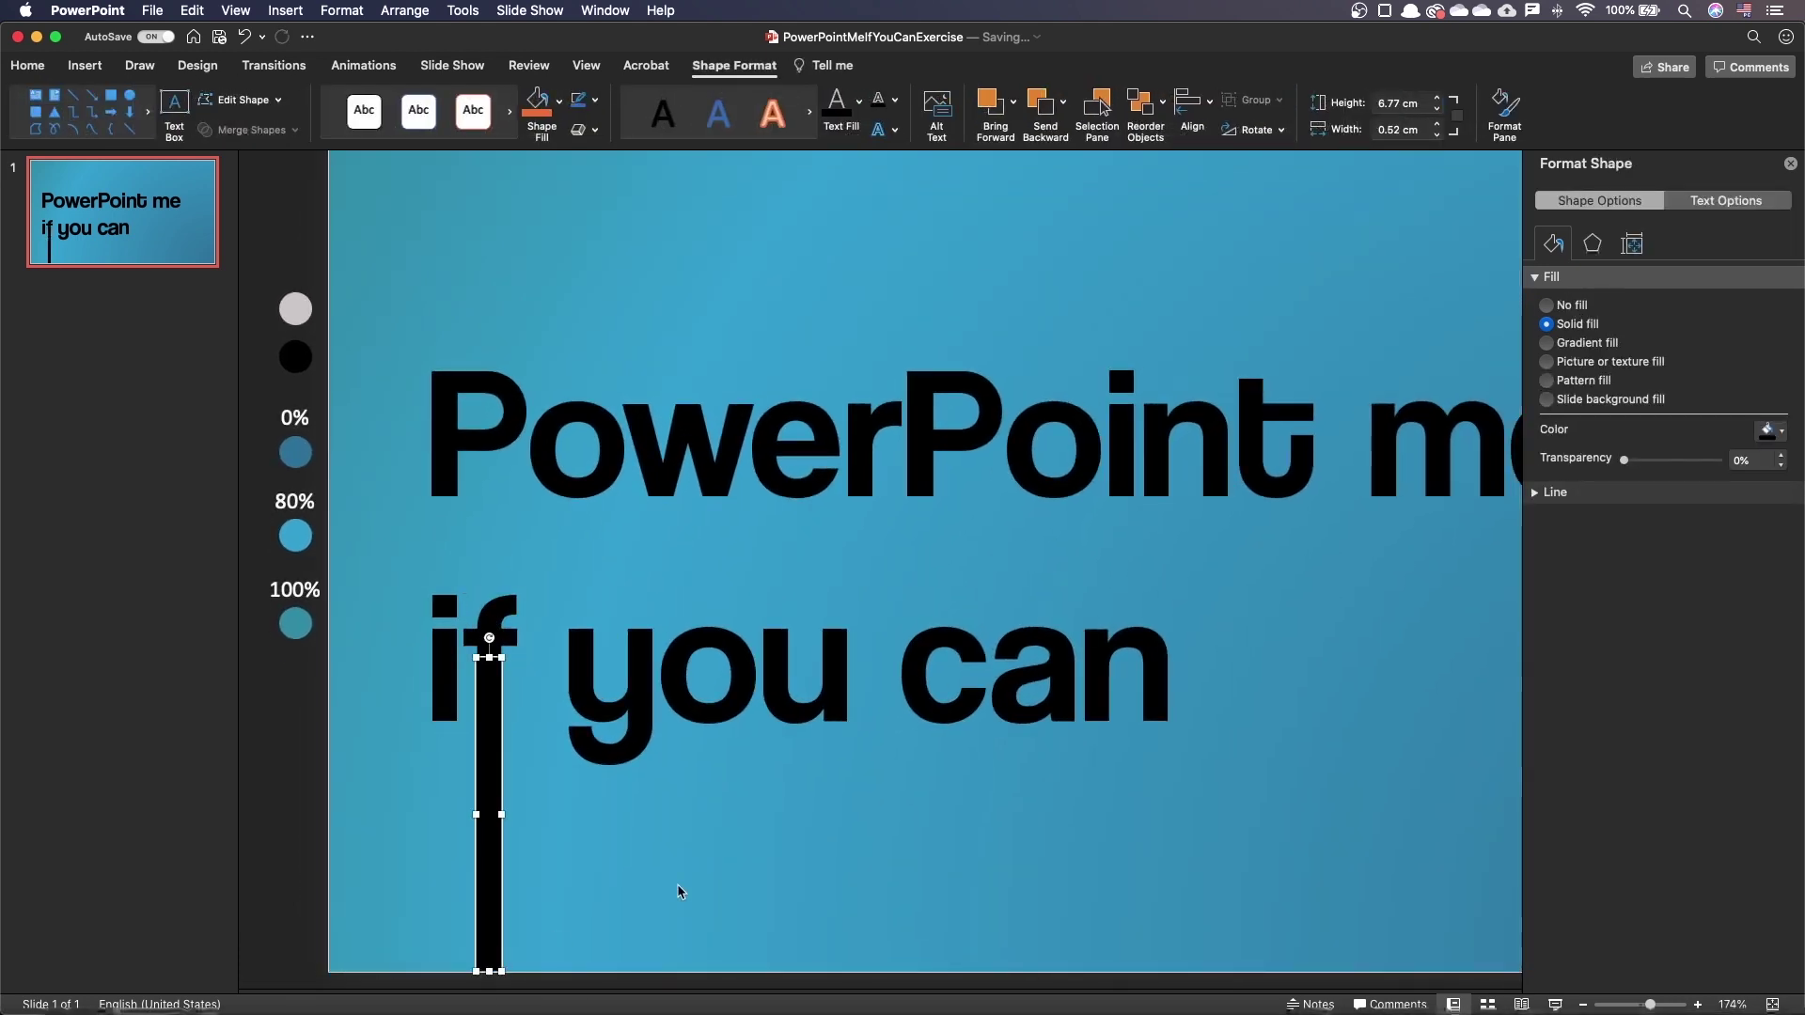
click(695, 888)
scroll(714, 884, down, 3)
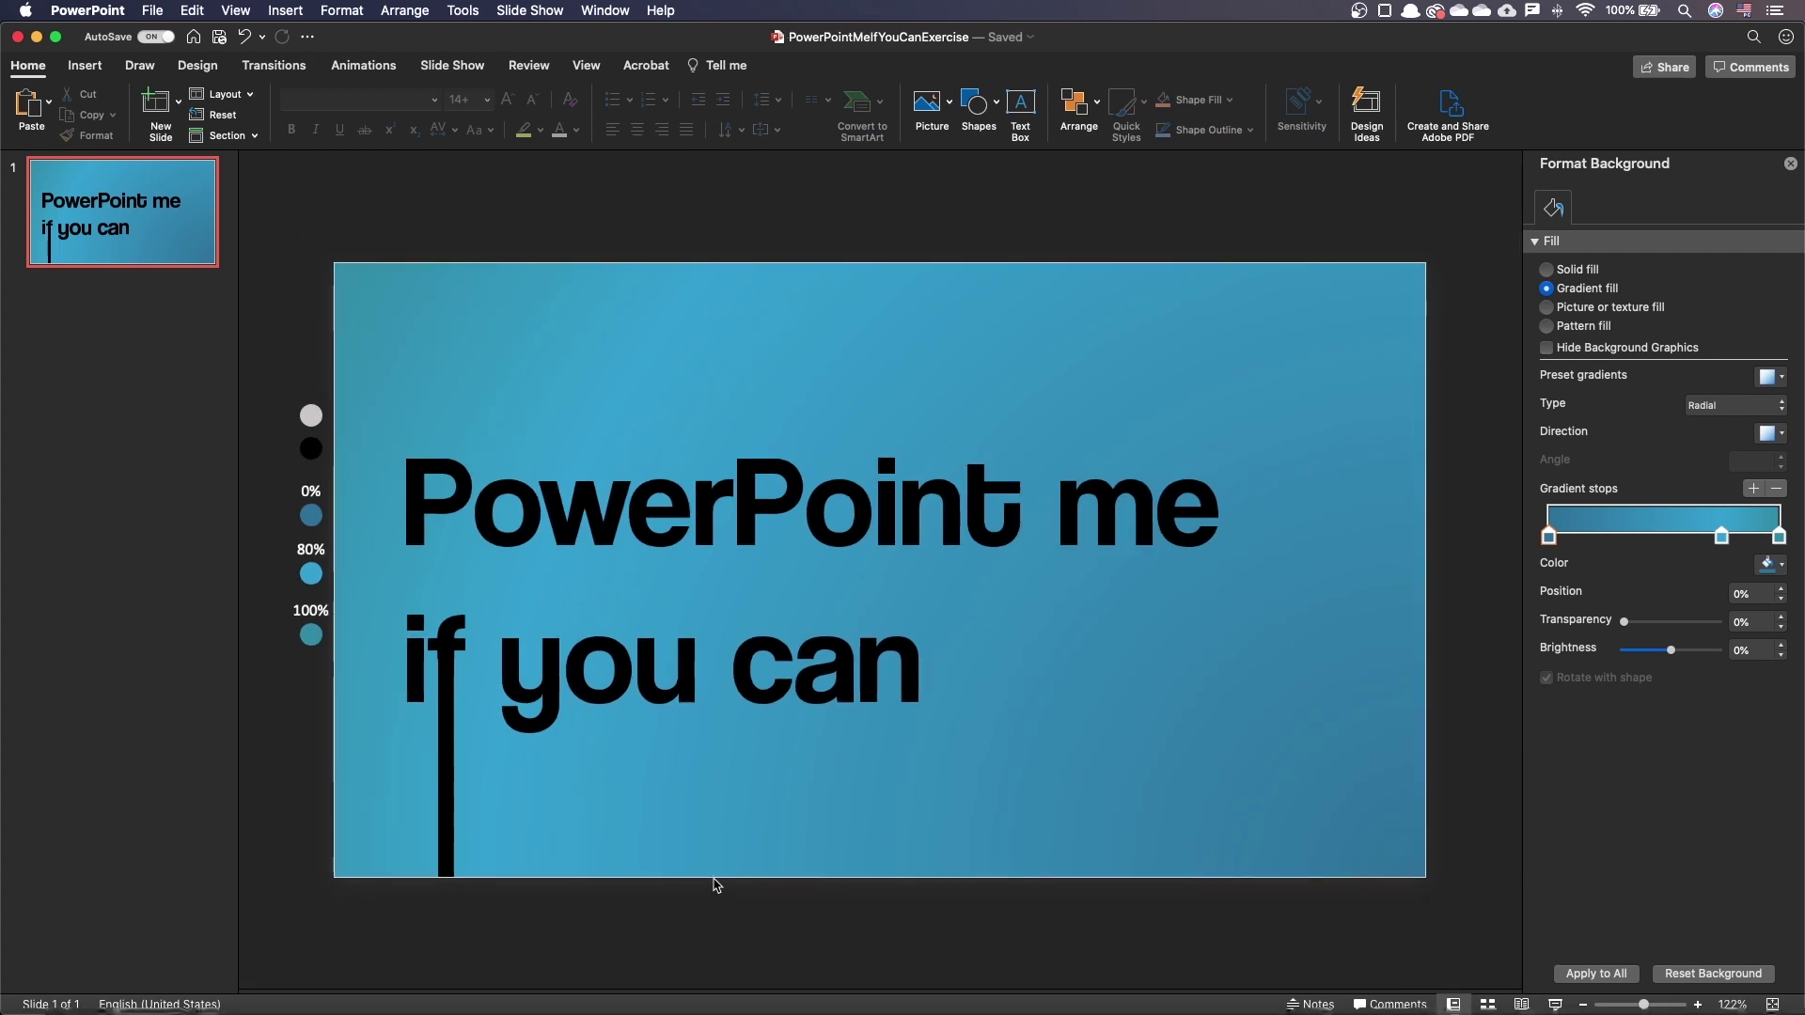
- Draw a rectangle over the upper part of the right stem of the letter "u" in "you"
click(85, 65)
click(393, 102)
click(484, 165)
drag(664, 625, 710, 673)
- Merge the "u" and the rectangle with Fragment, and delete the leftover rectangle piece
shift+click(675, 688)
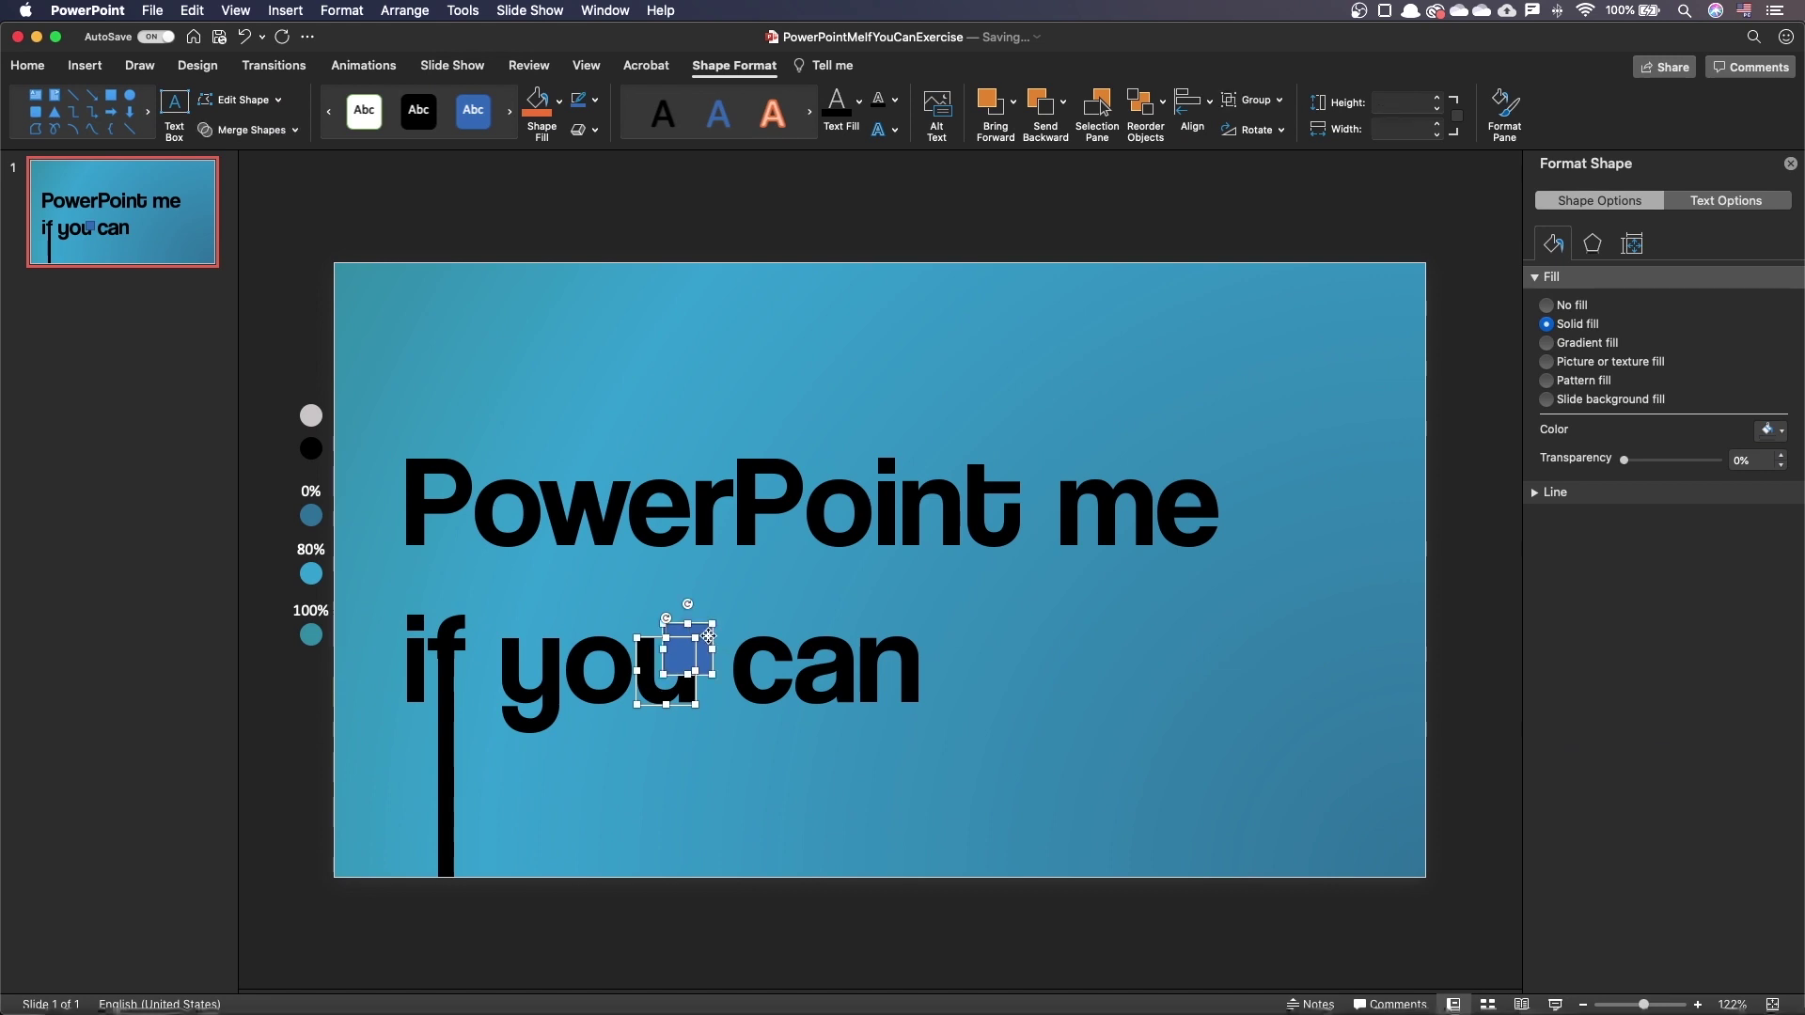
click(249, 130)
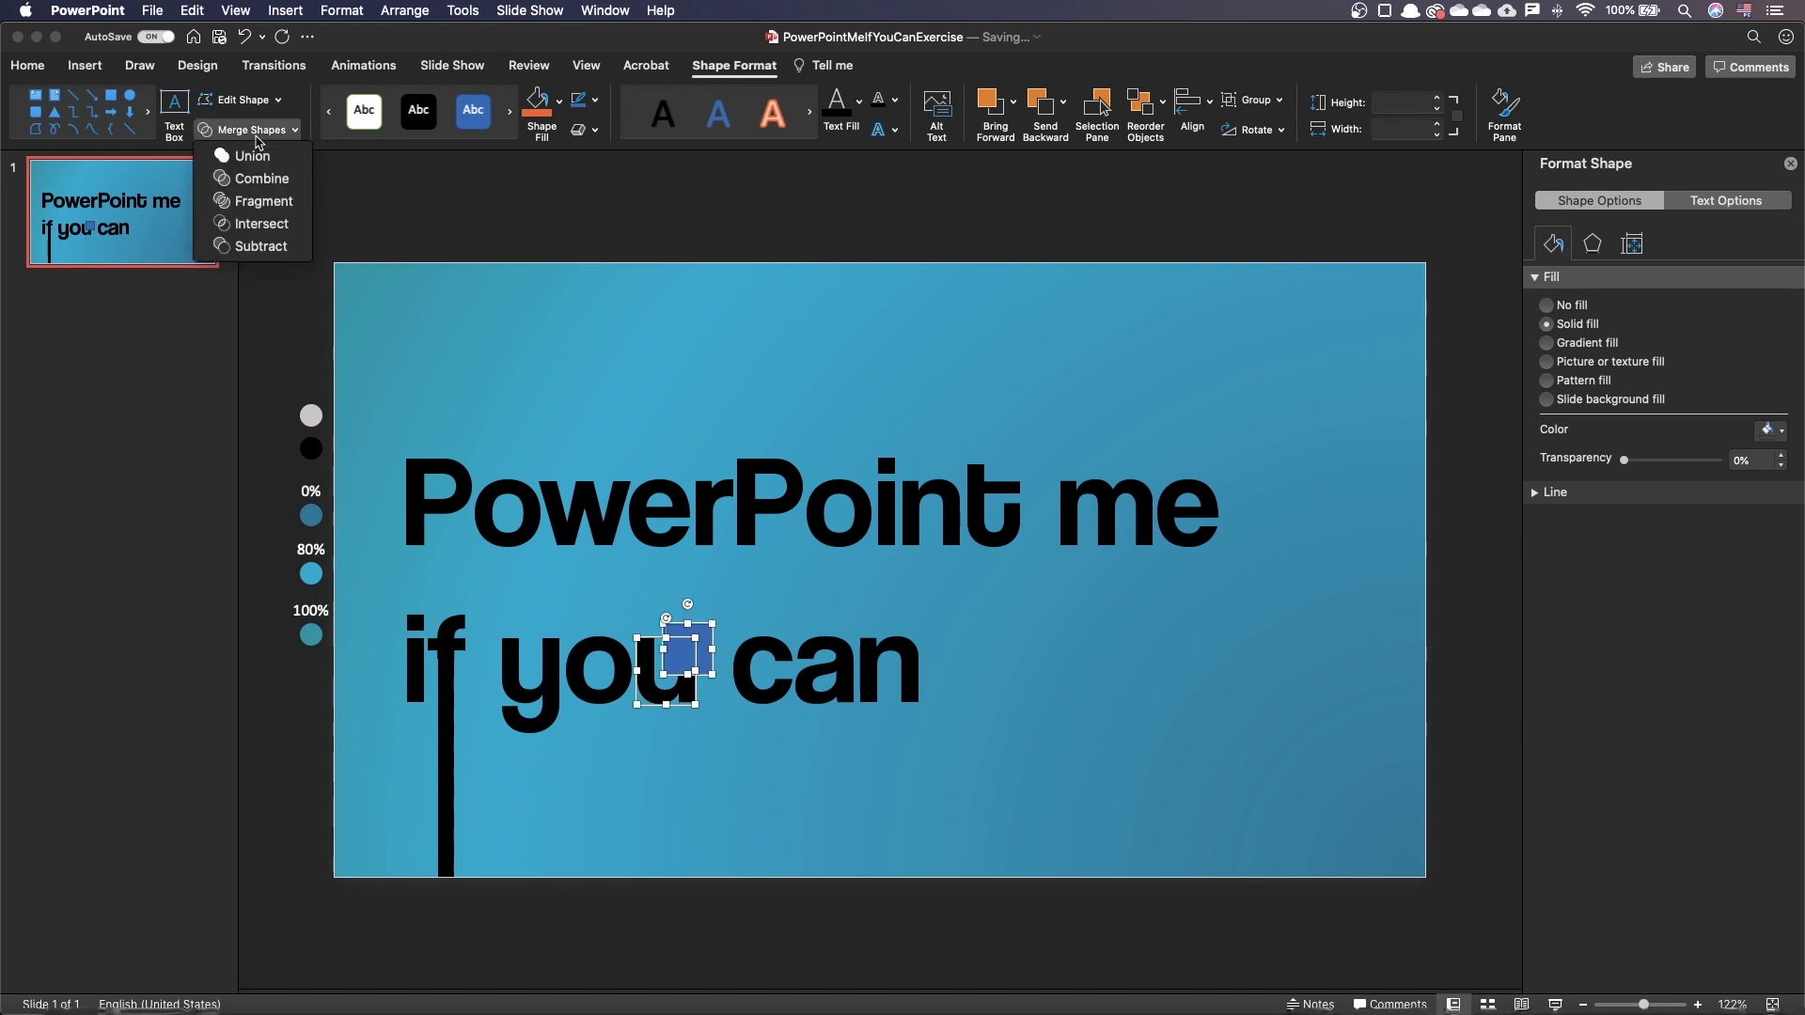
click(261, 201)
click(705, 692)
click(702, 655)
key(Delete)
- Stretch the split-off stem of the "u" upward to just below the word "PowerPoint"
click(691, 655)
scroll(690, 655, up, 5)
drag(872, 605, 872, 491)
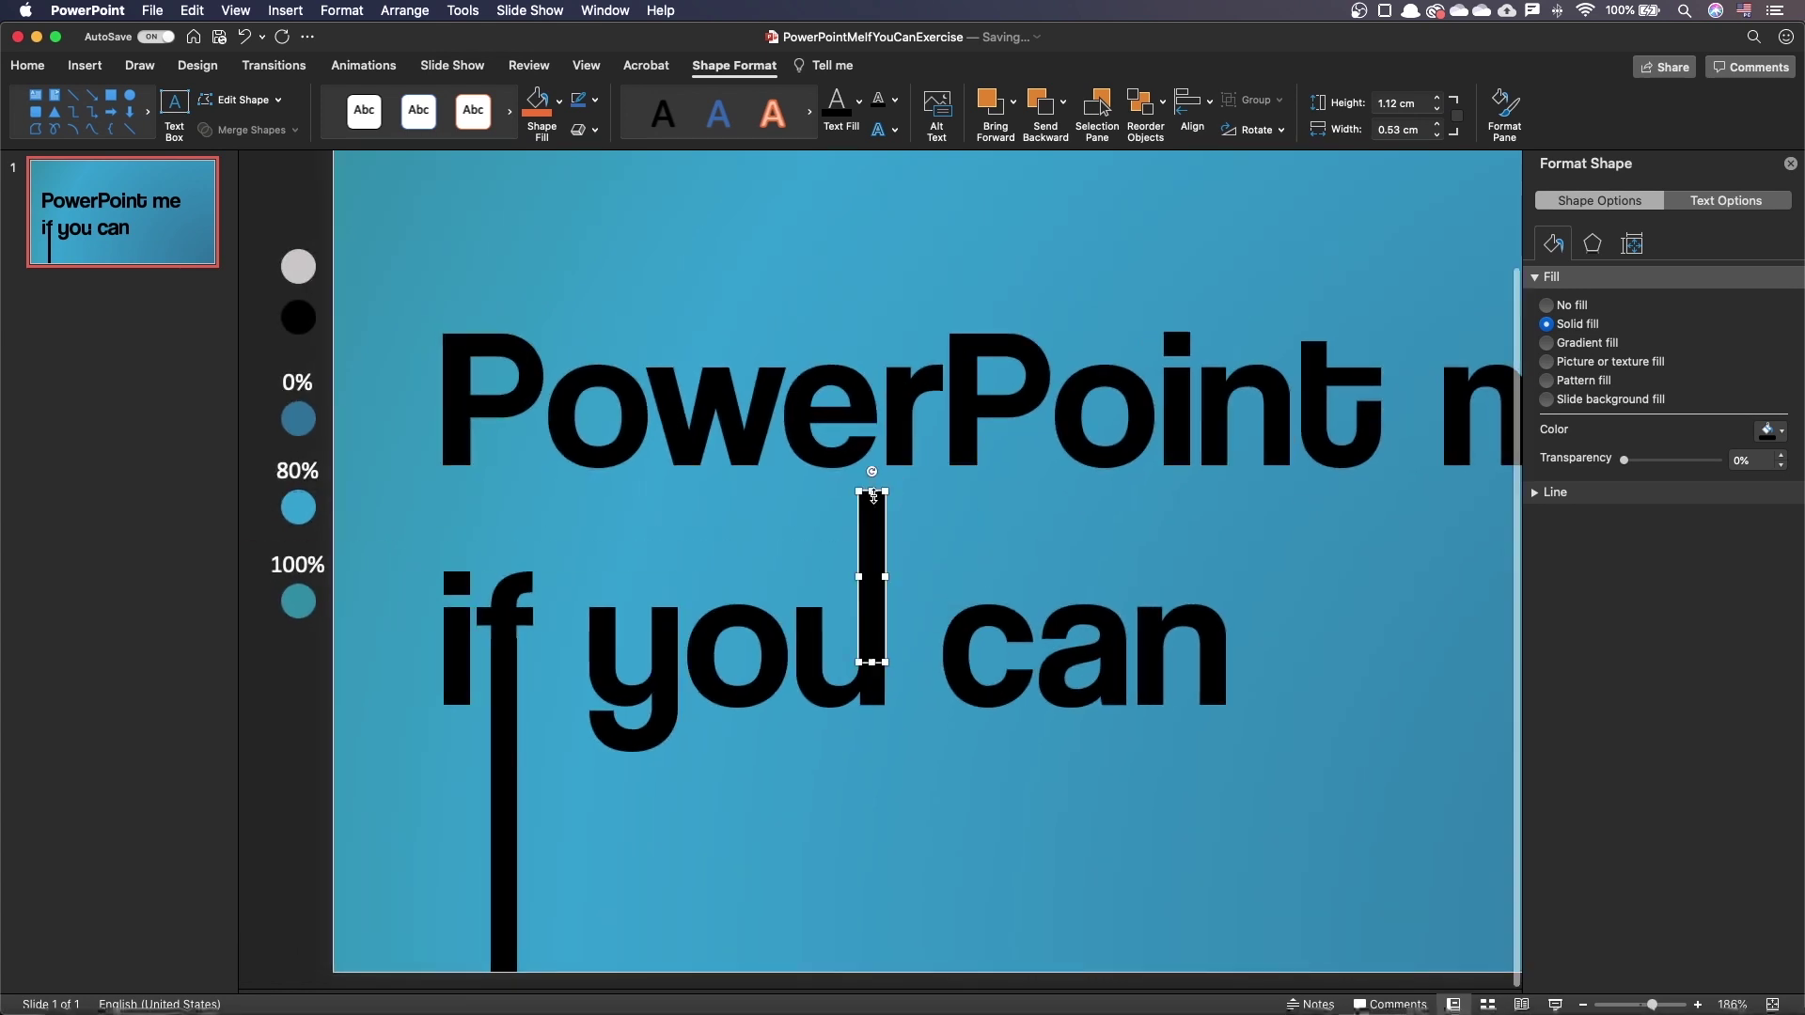
click(936, 832)
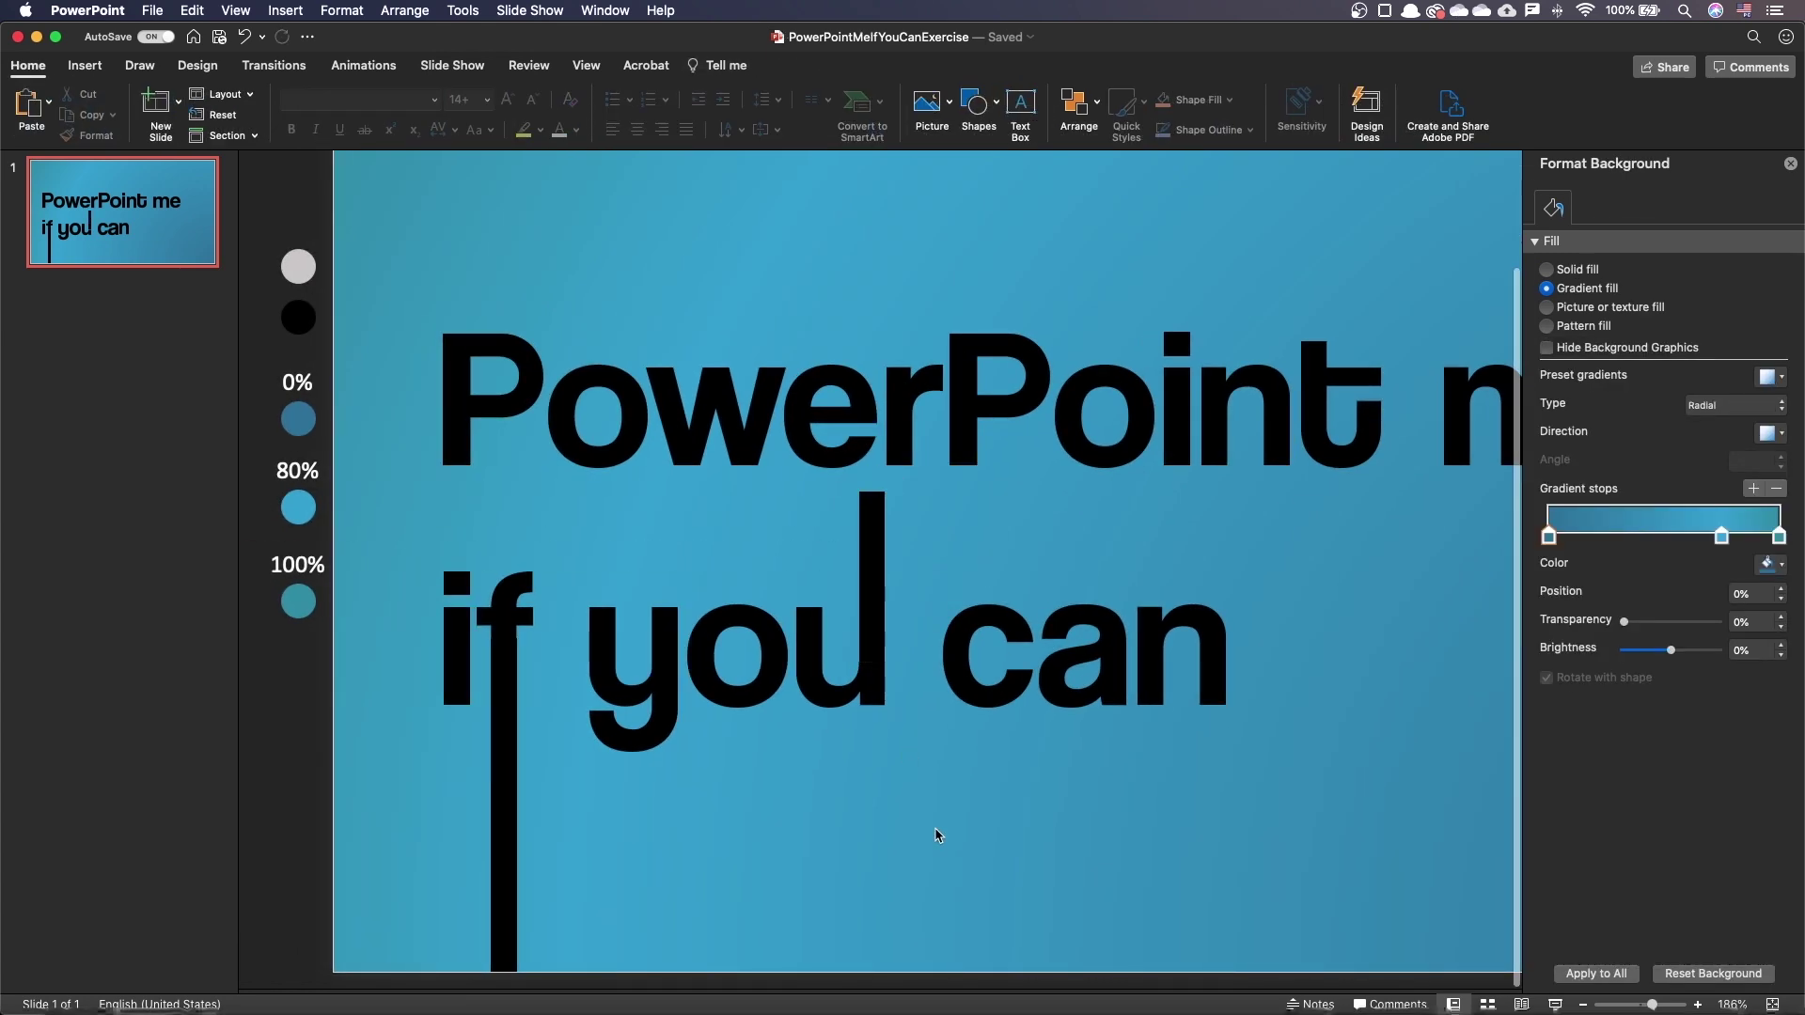
- Draw a rectangle over the top of the "t" in "PowerPoint" and merge both with Fragment to split off its stem
click(92, 63)
click(399, 101)
click(553, 163)
drag(1280, 299, 1357, 357)
shift+click(1350, 376)
click(249, 129)
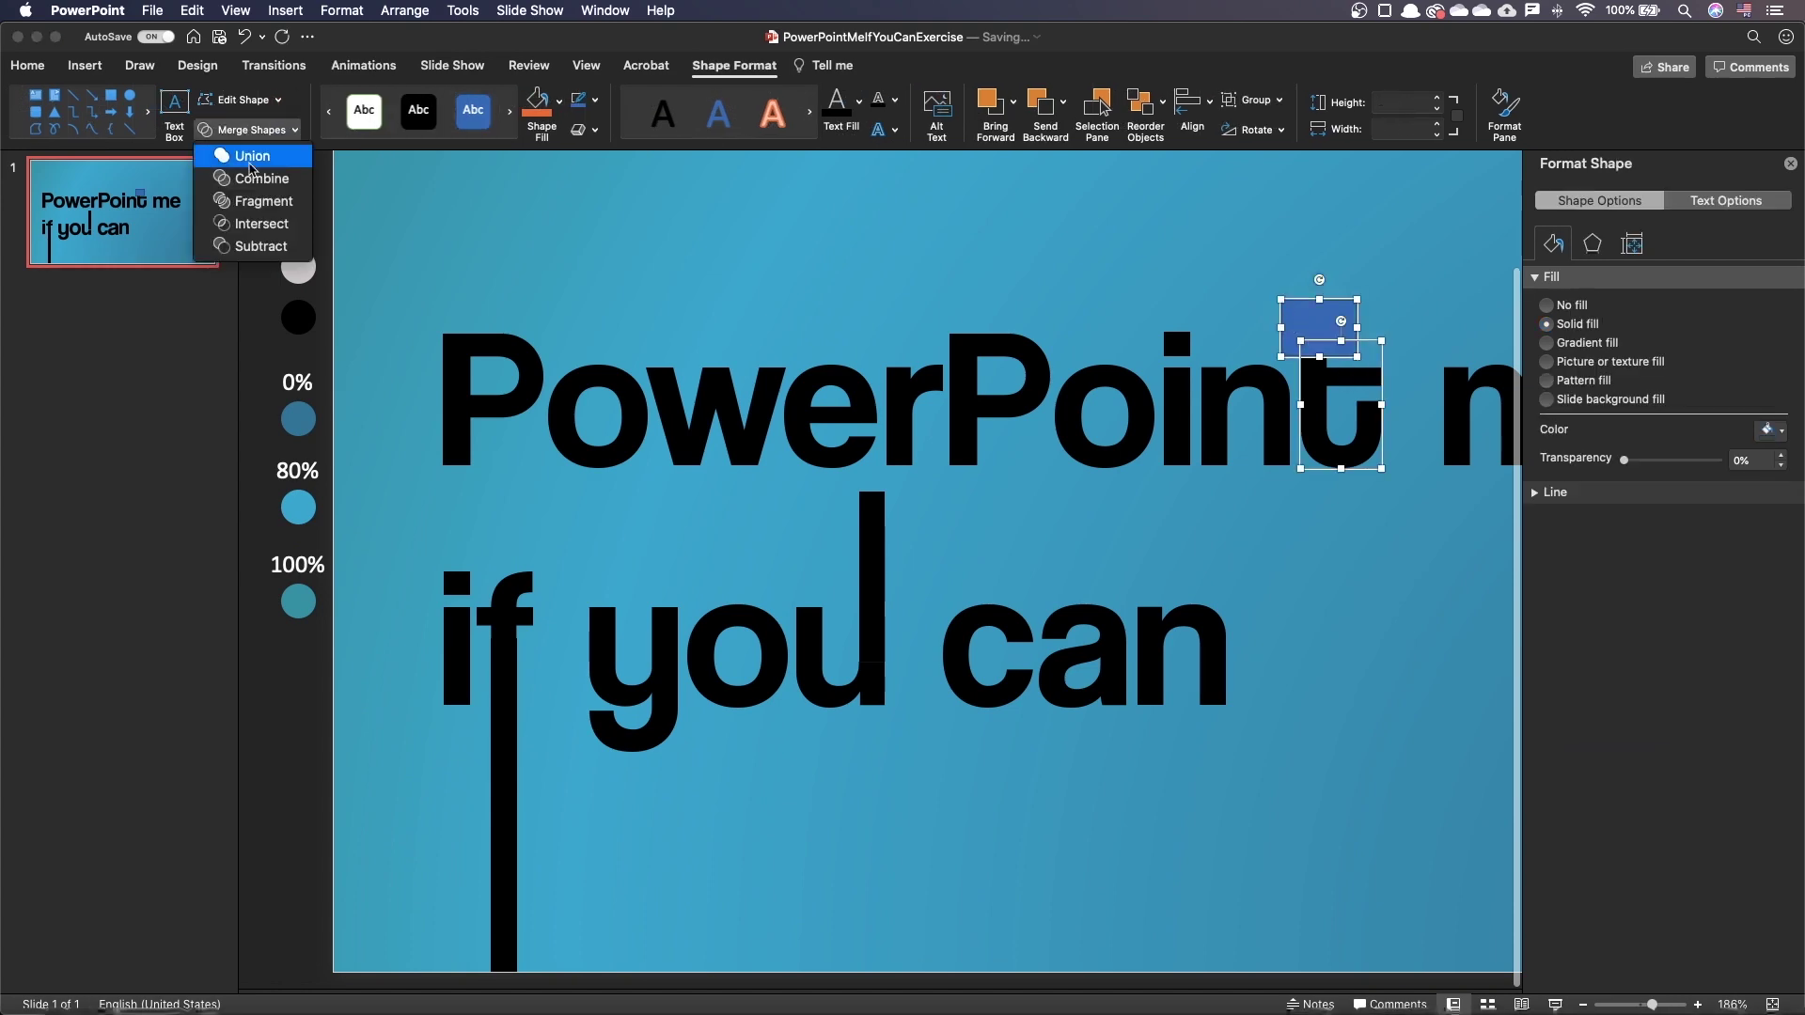
click(263, 207)
click(1194, 256)
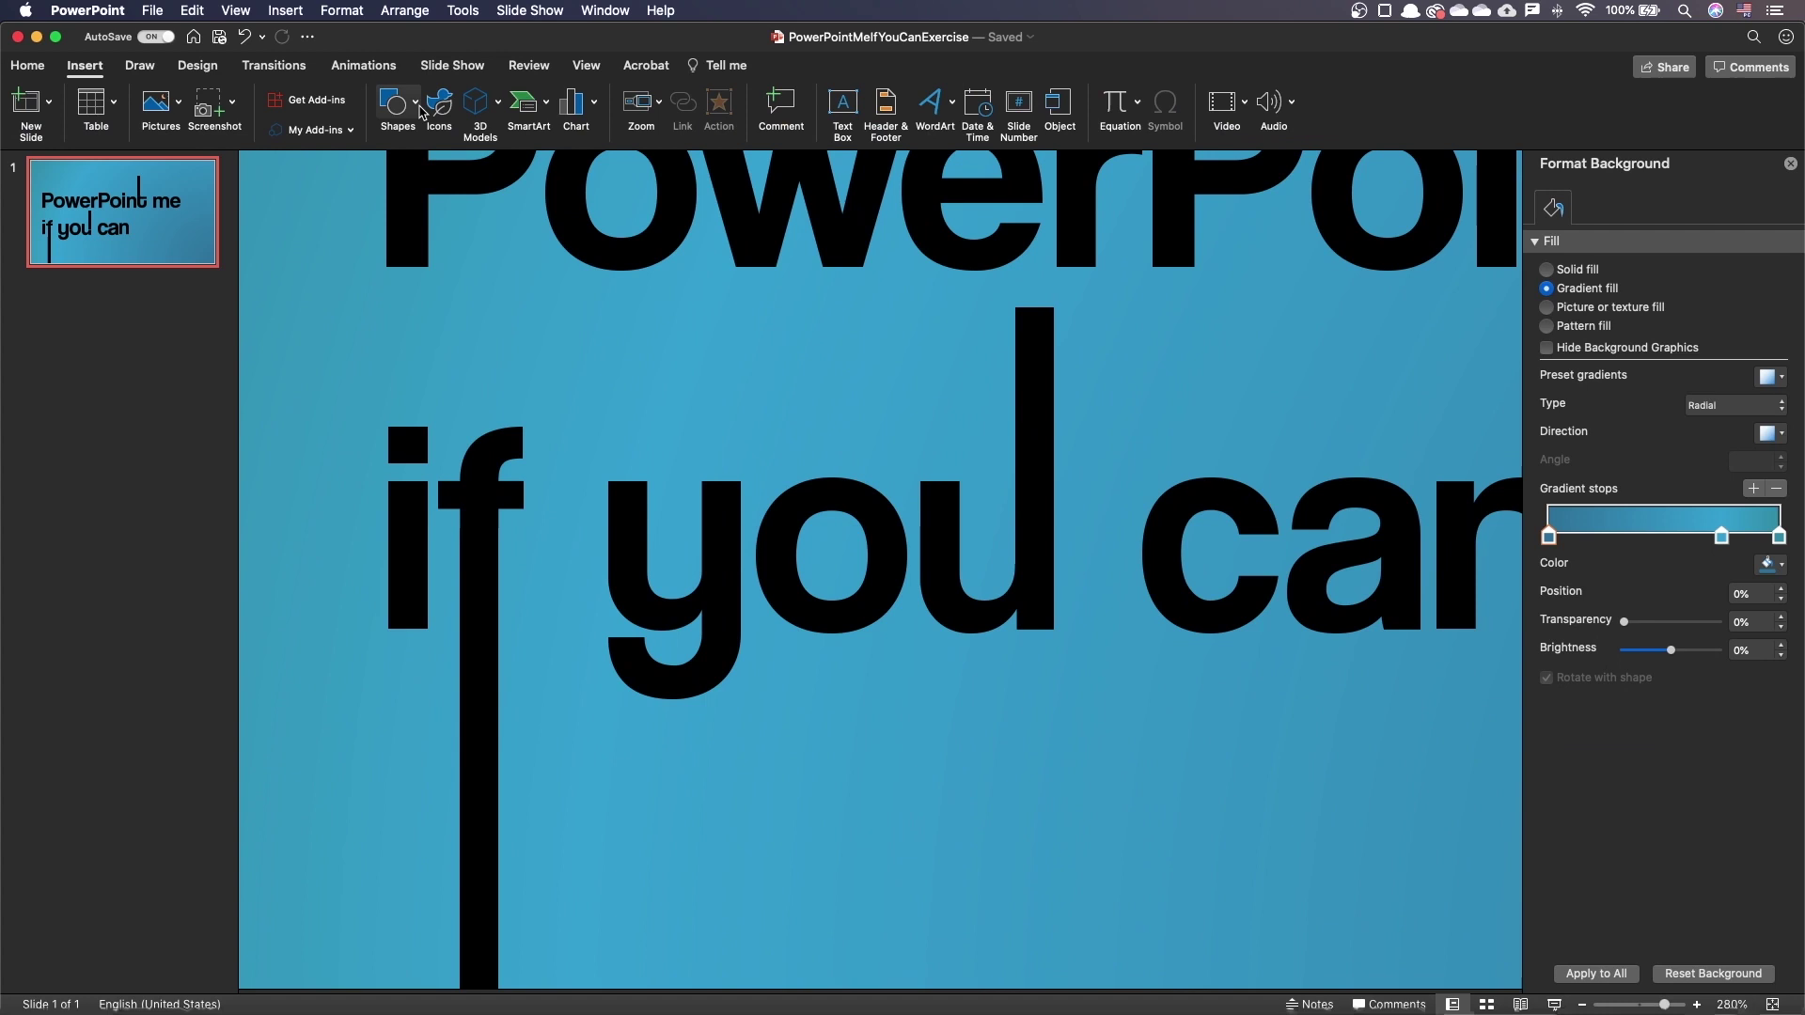
- Draw a rectangle about 1.42 by 2.29 cm over the bowl of the "y" and merge both with Fragment
click(397, 103)
click(383, 150)
drag(591, 464, 703, 637)
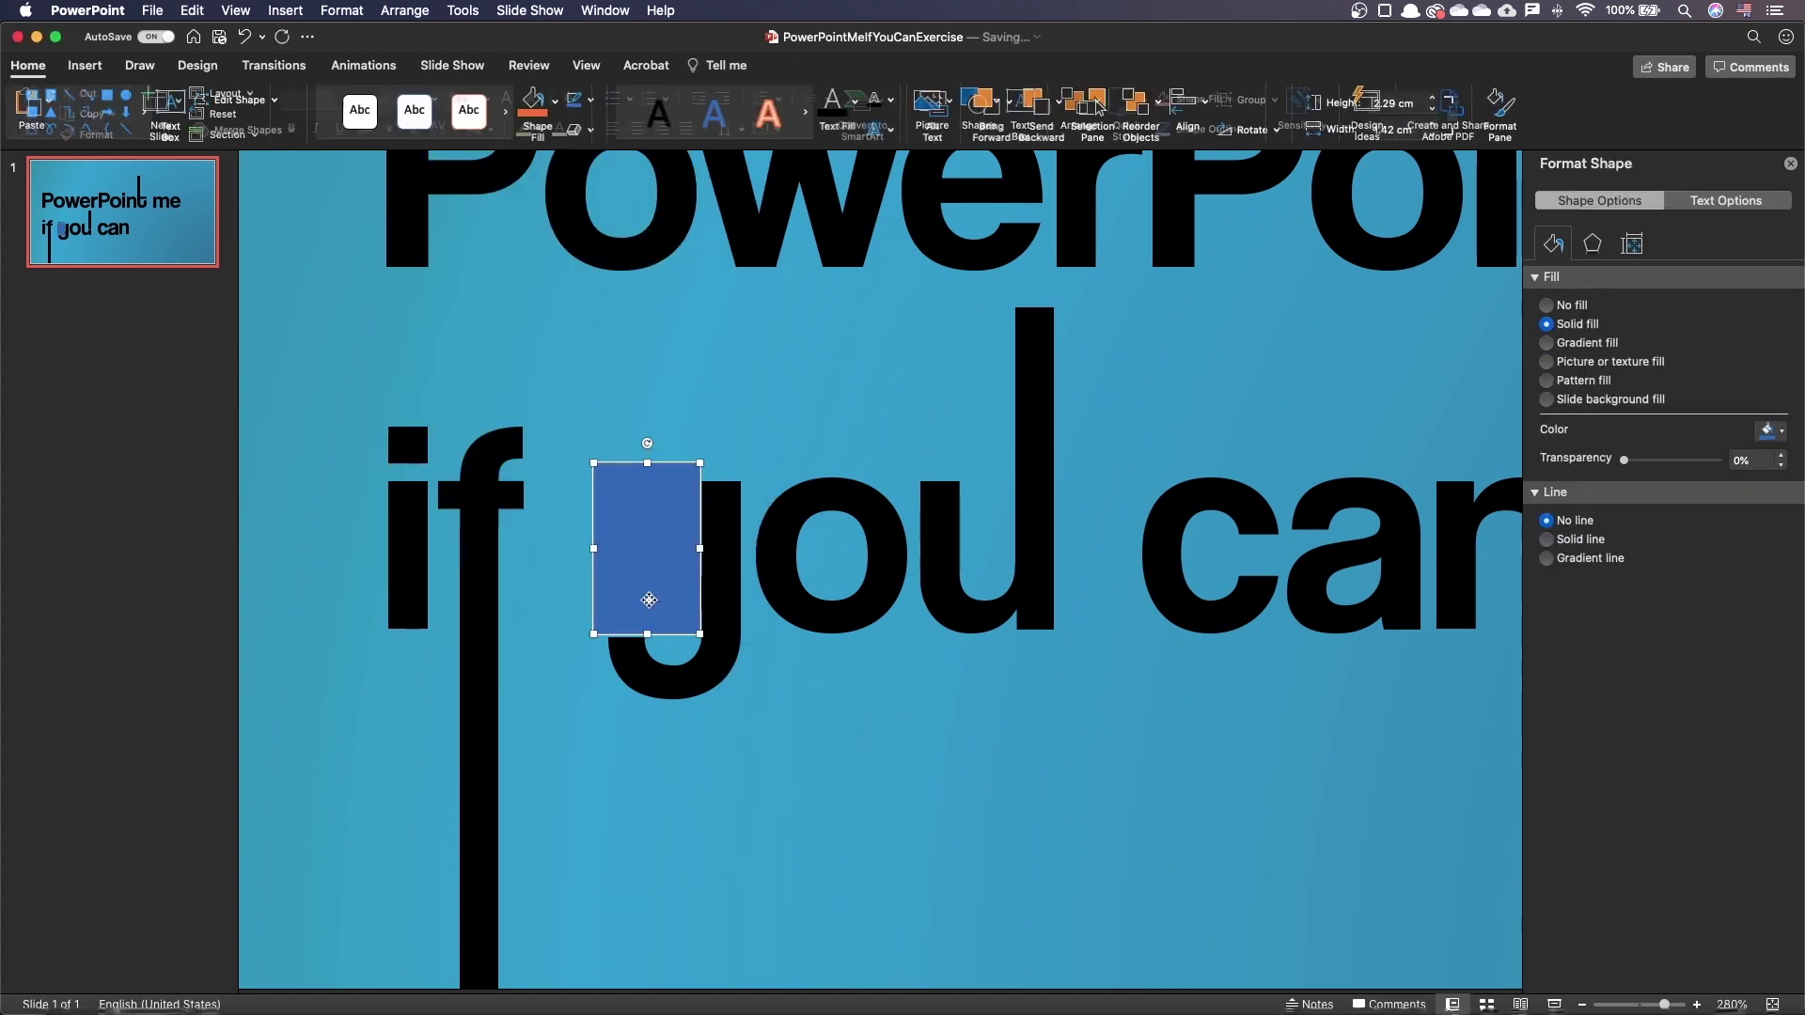
shift+click(722, 649)
click(249, 130)
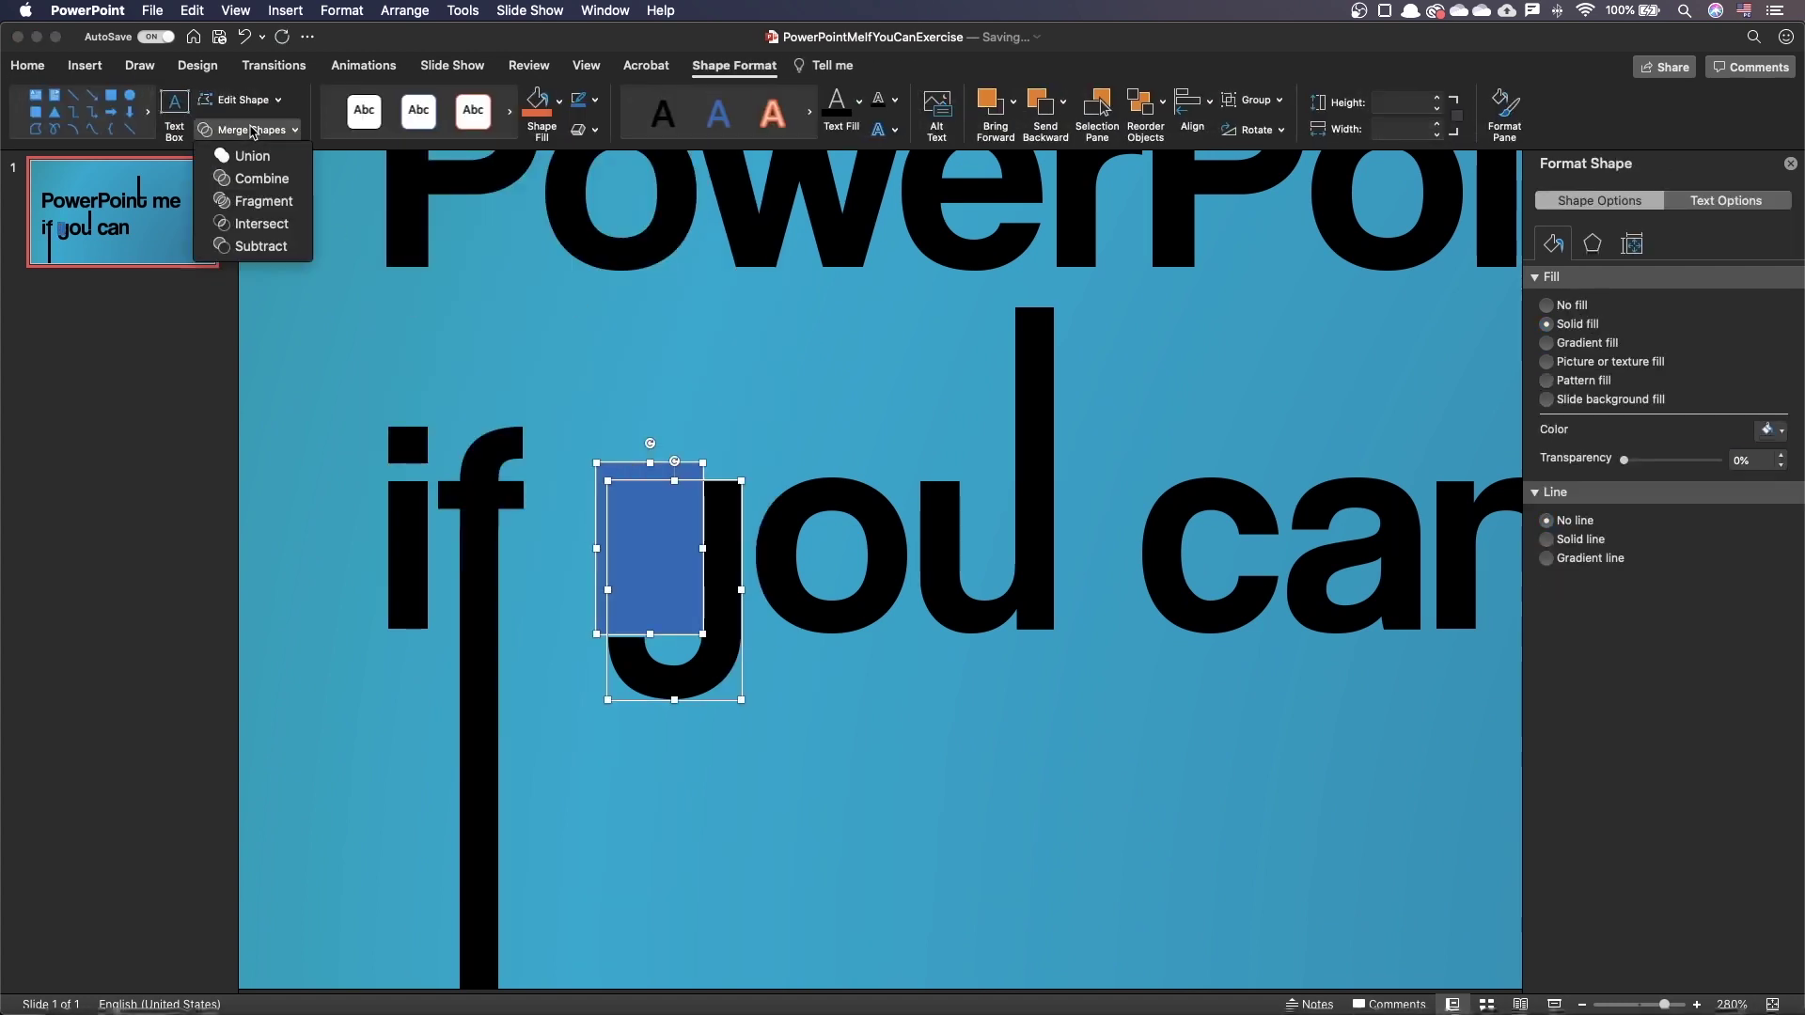
click(263, 202)
click(673, 530)
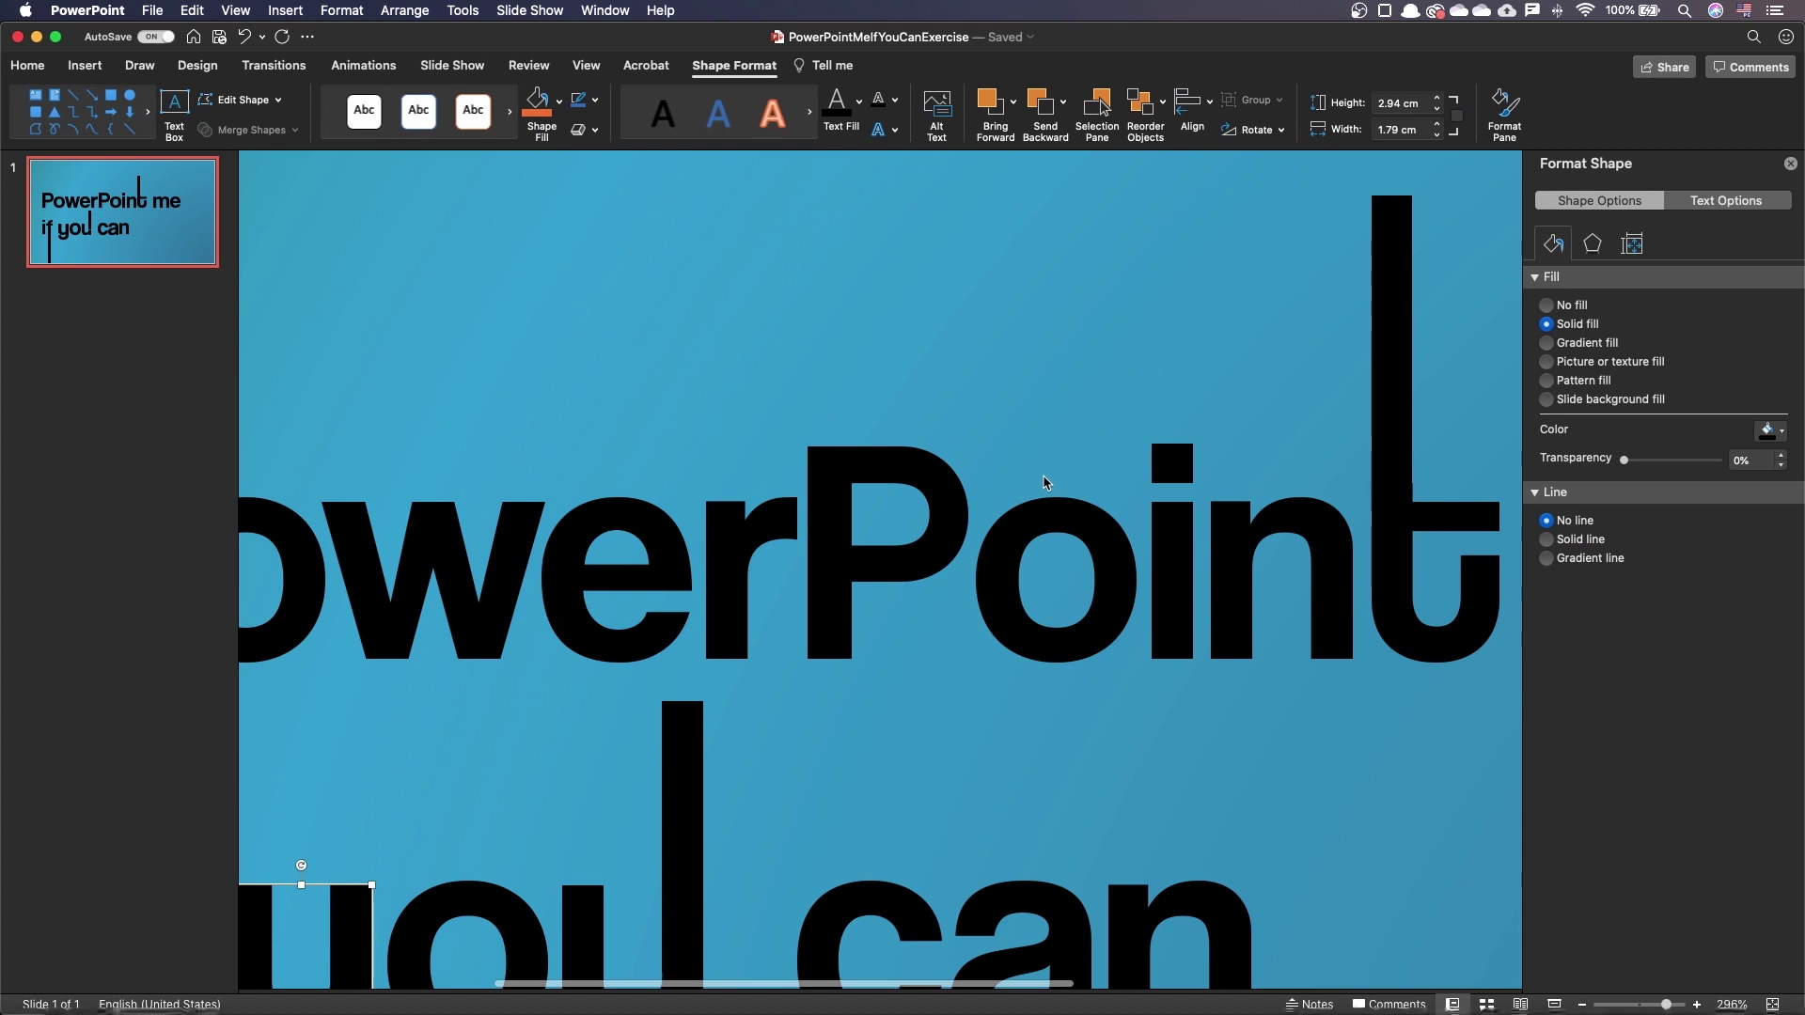
- Draw a rectangle about 0.66 cm wide and 3.28 cm high over the stem of the second "P" in "PowerPoint"
click(84, 64)
click(392, 103)
click(517, 161)
drag(797, 423, 848, 681)
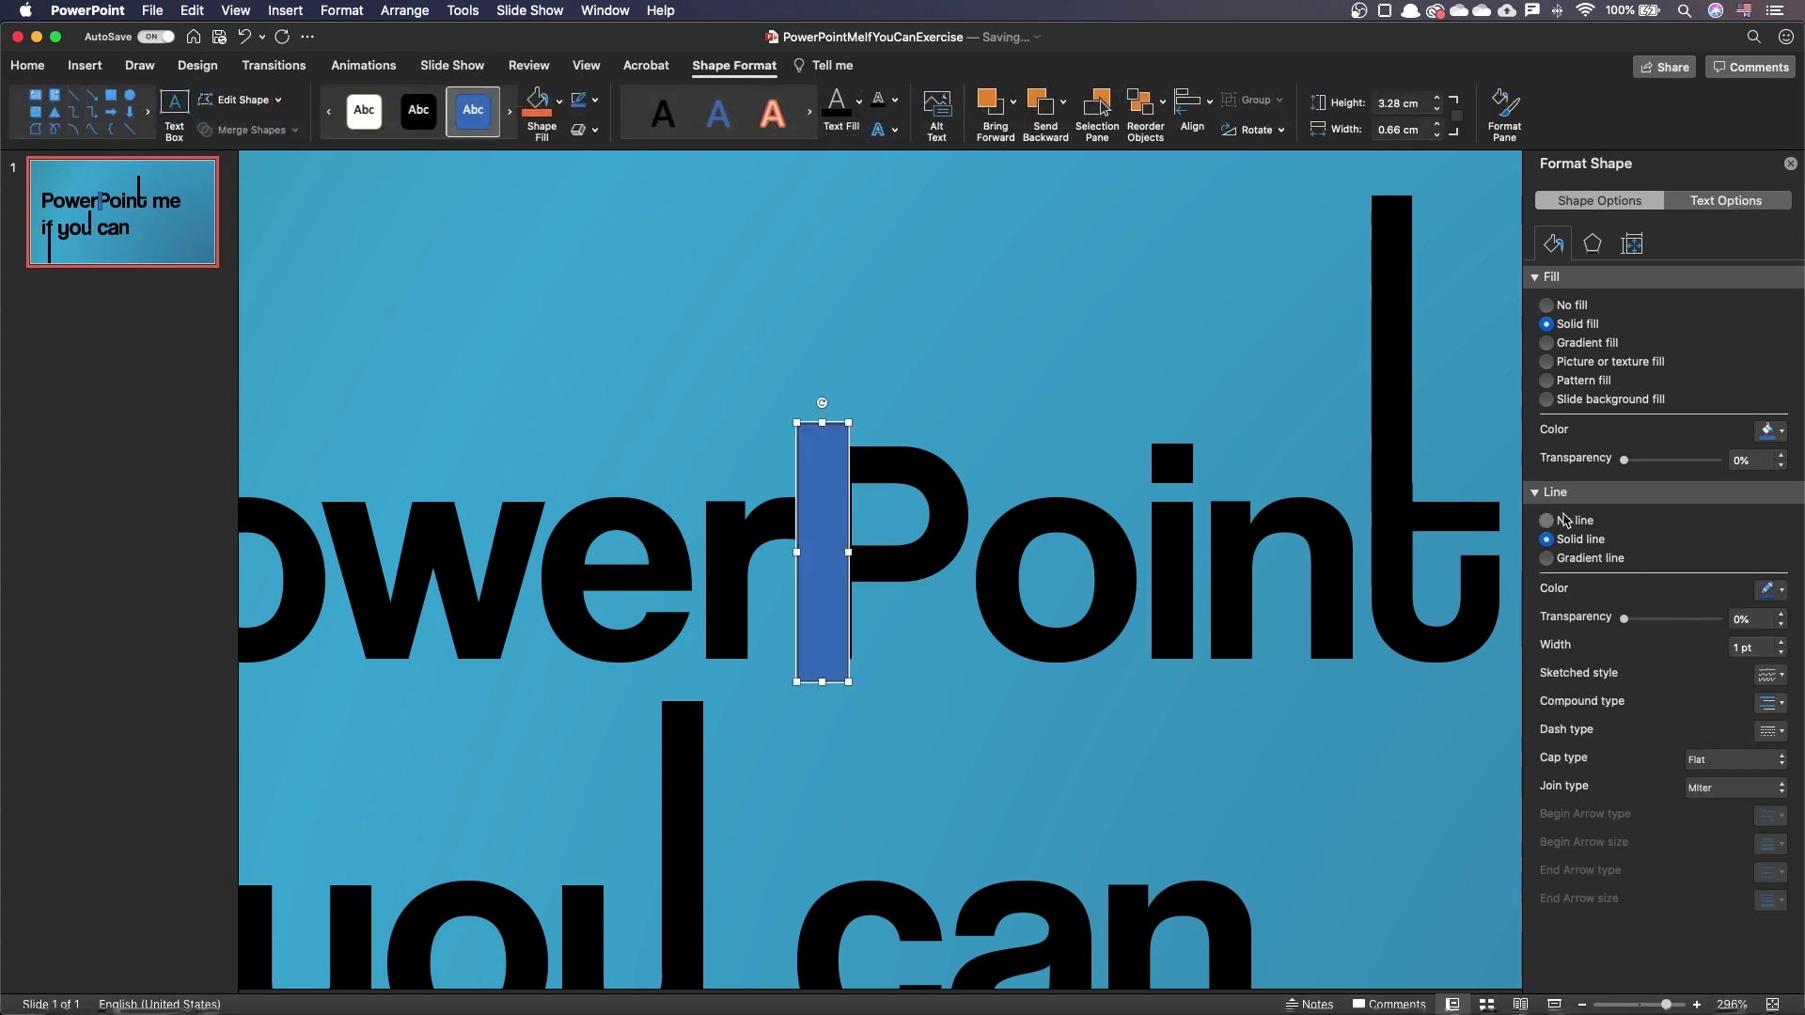
- Remove the rectangle's outline and nudge it right to line up with the stem of the "P"
click(1563, 520)
key(Right)
key(Right)
click(887, 644)
click(820, 644)
click(918, 665)
click(834, 660)
click(942, 664)
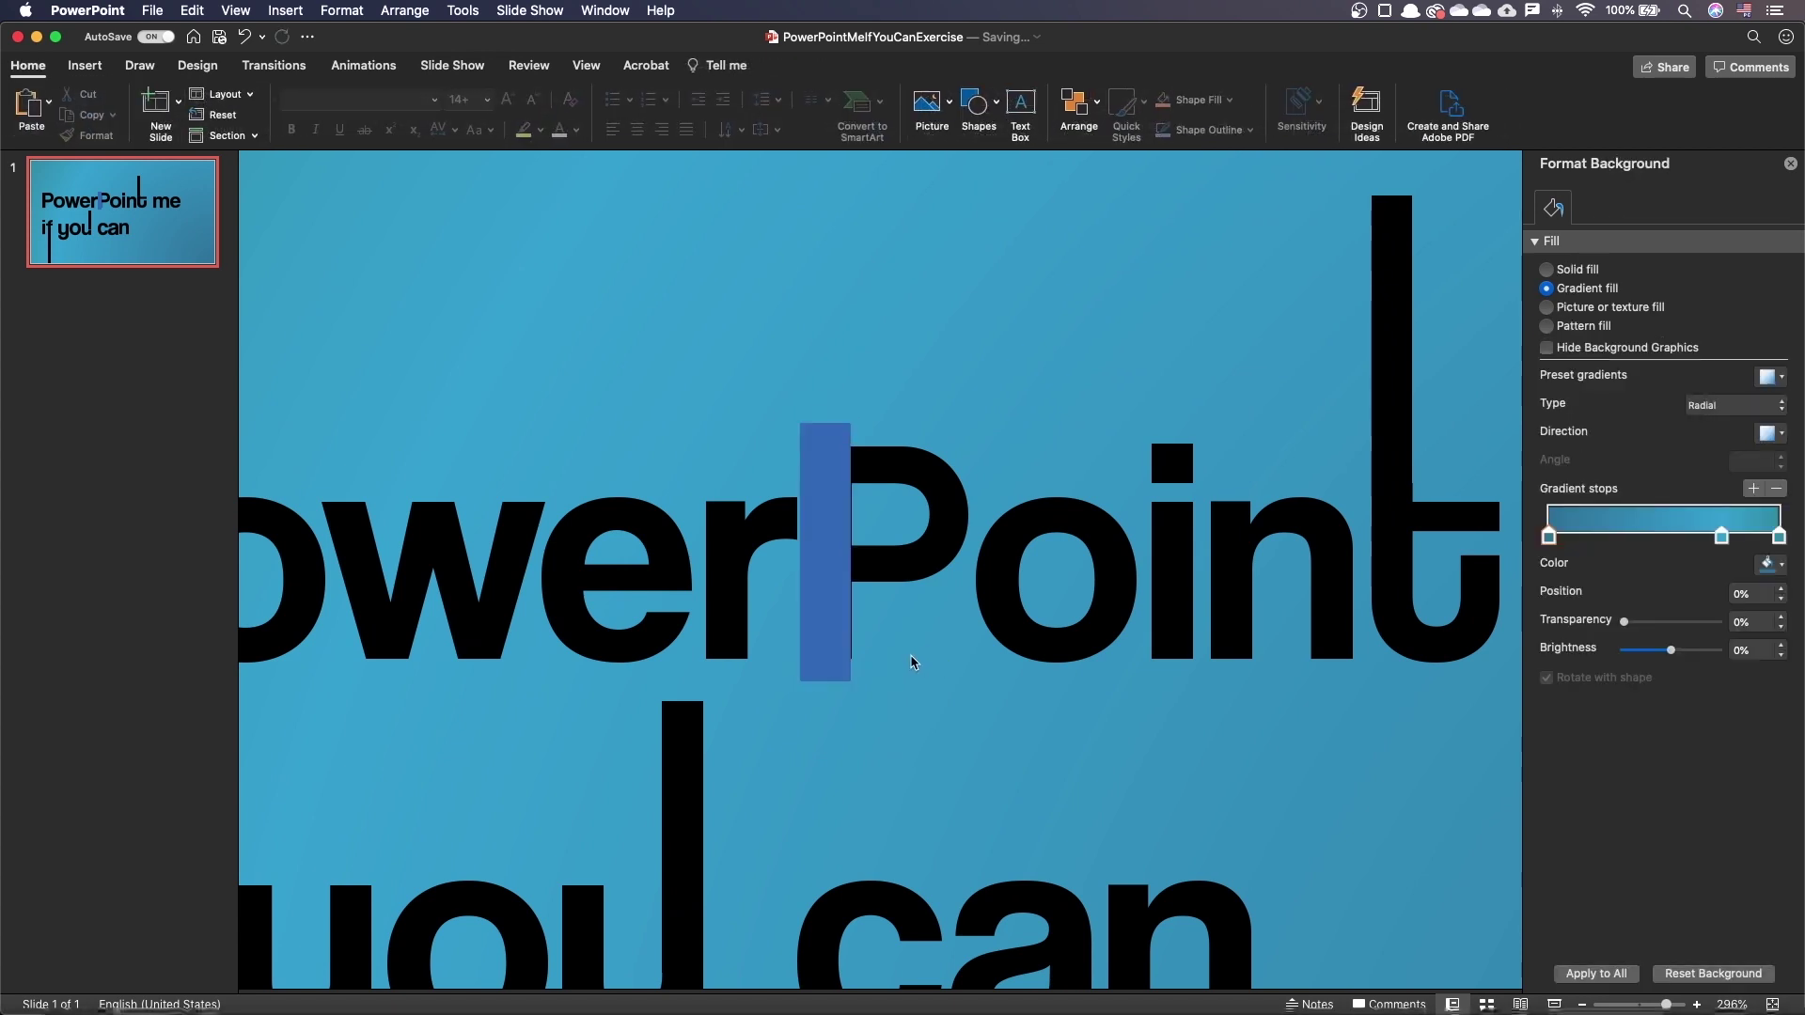
key(super+z)
click(915, 661)
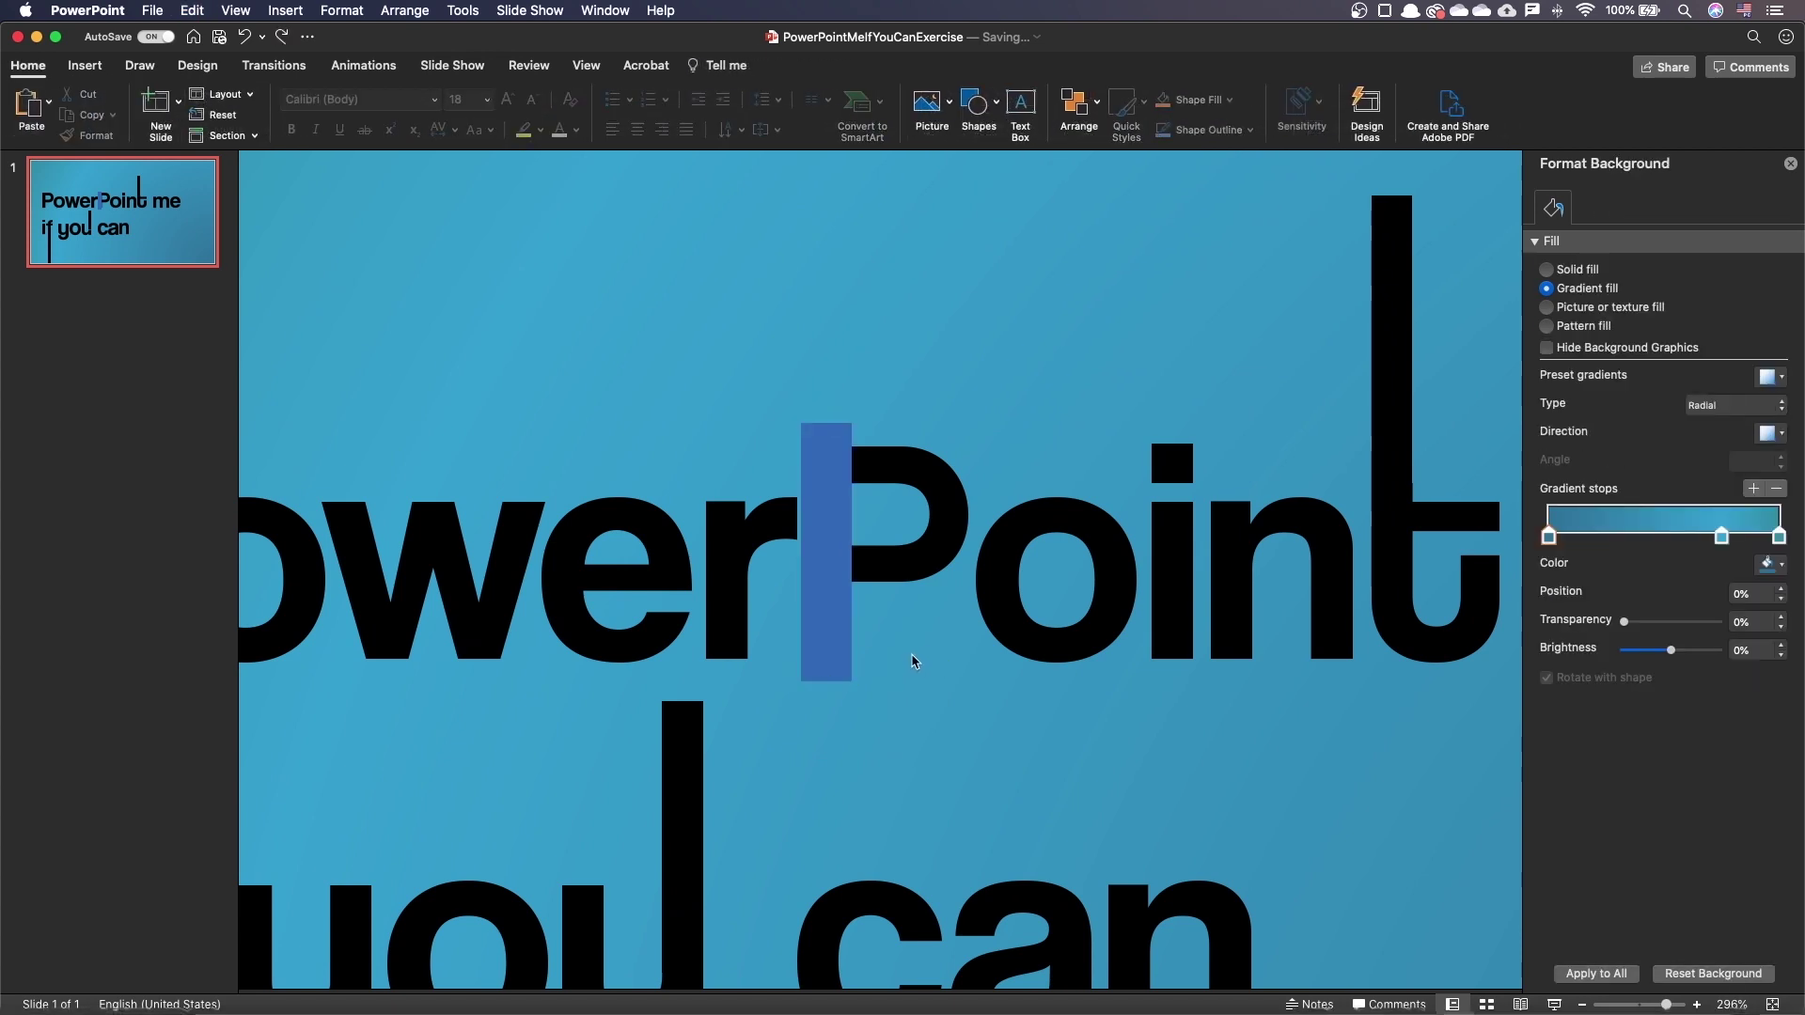
- Subtract the rectangle from the second "P" to cut off its stem
click(932, 546)
shift+click(831, 433)
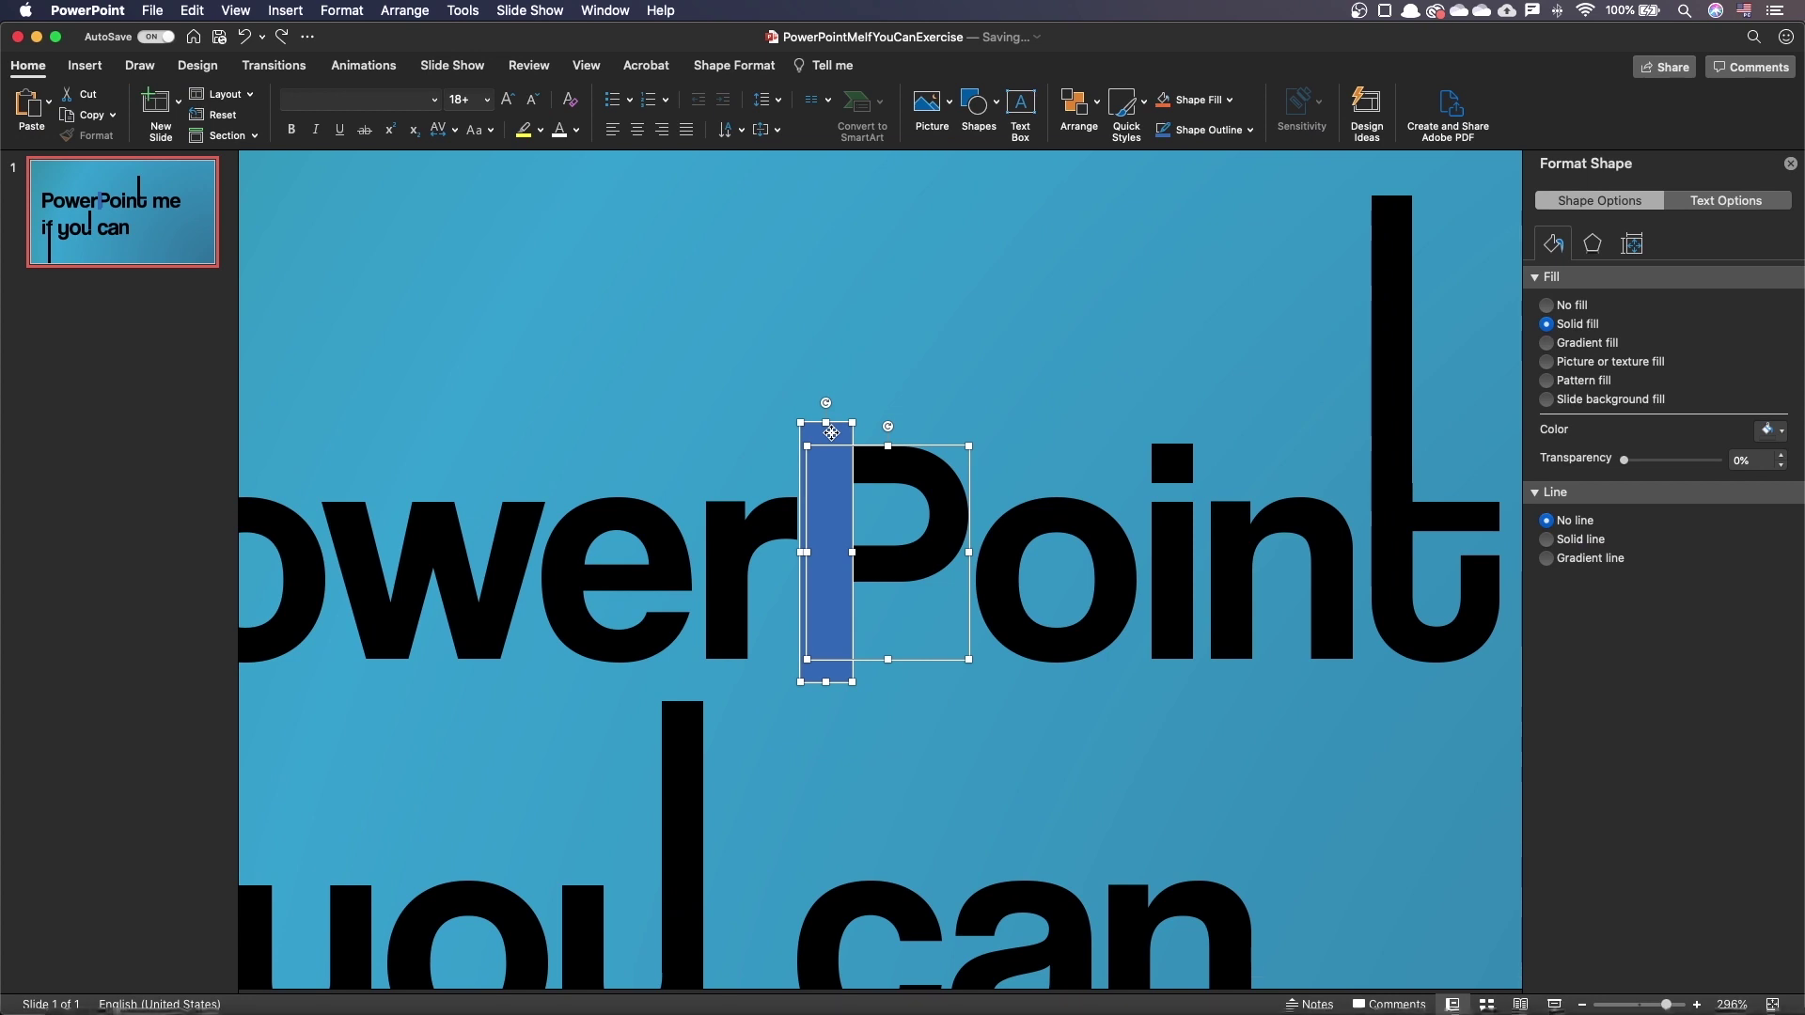
click(730, 66)
click(248, 130)
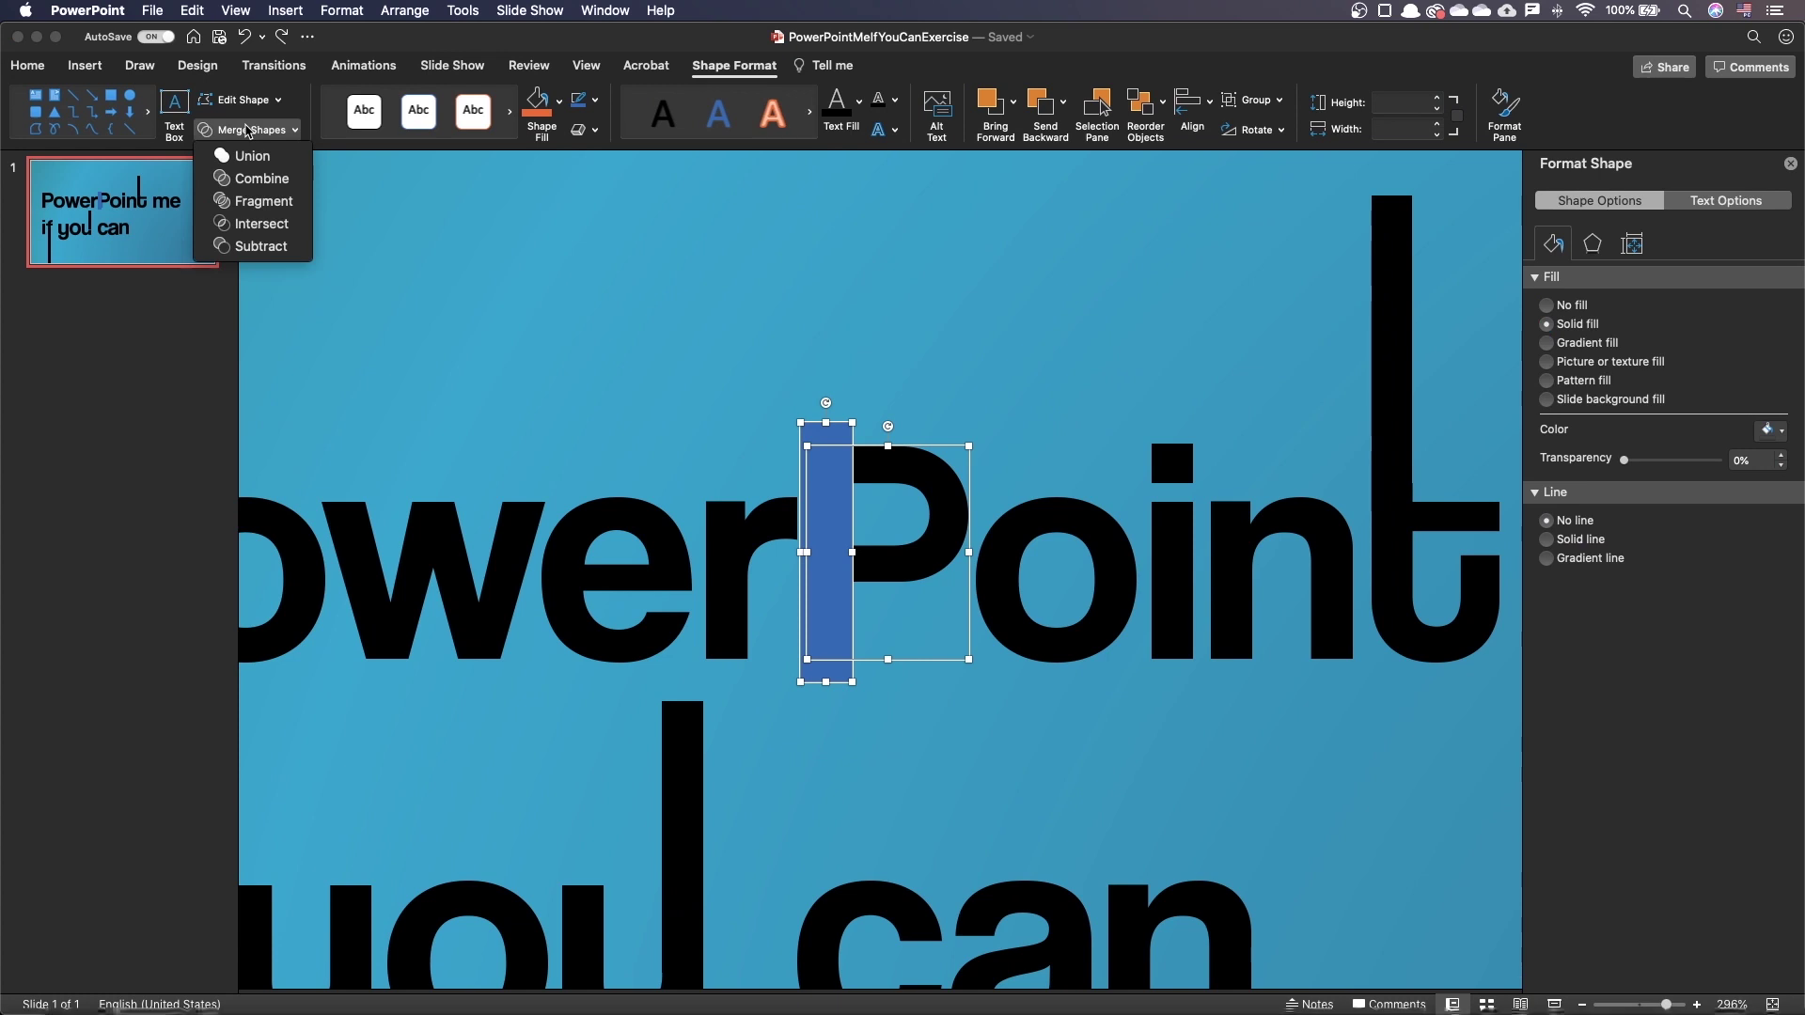
click(251, 247)
click(759, 336)
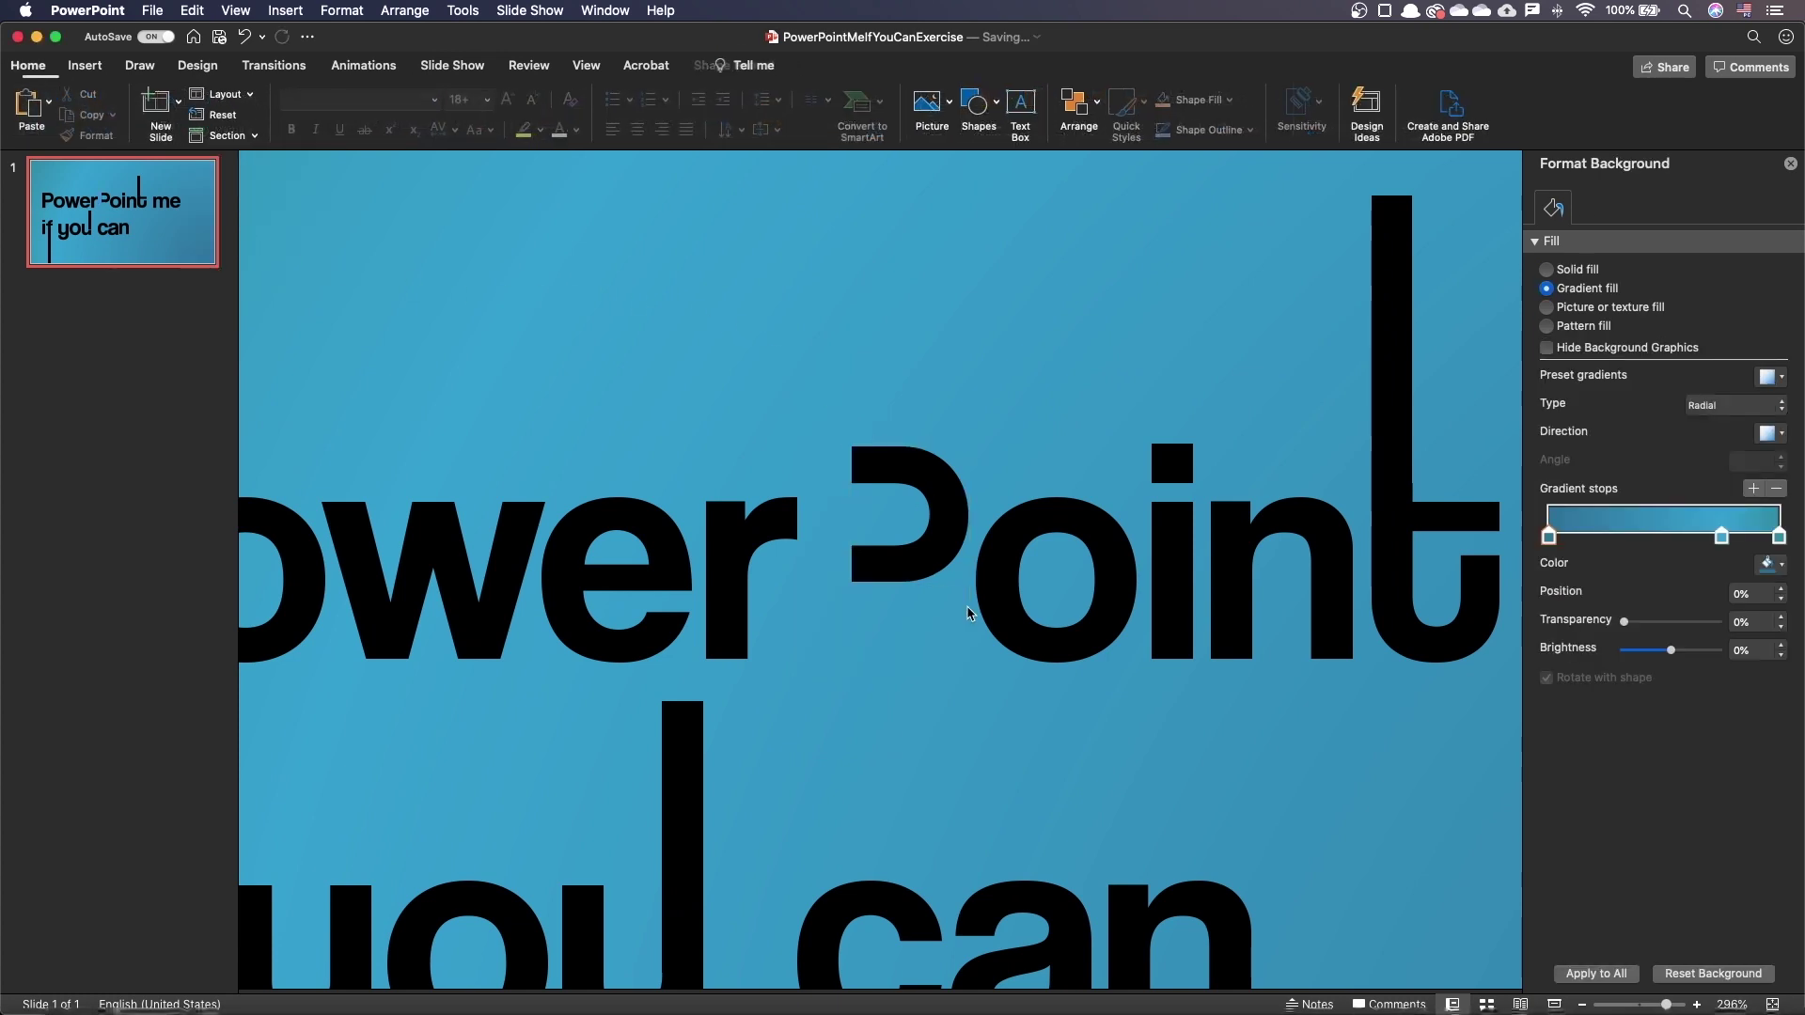
- Move the whole "if you can" line right so the stem of the "u" lines up with the second "P"
scroll(971, 718, down, 5)
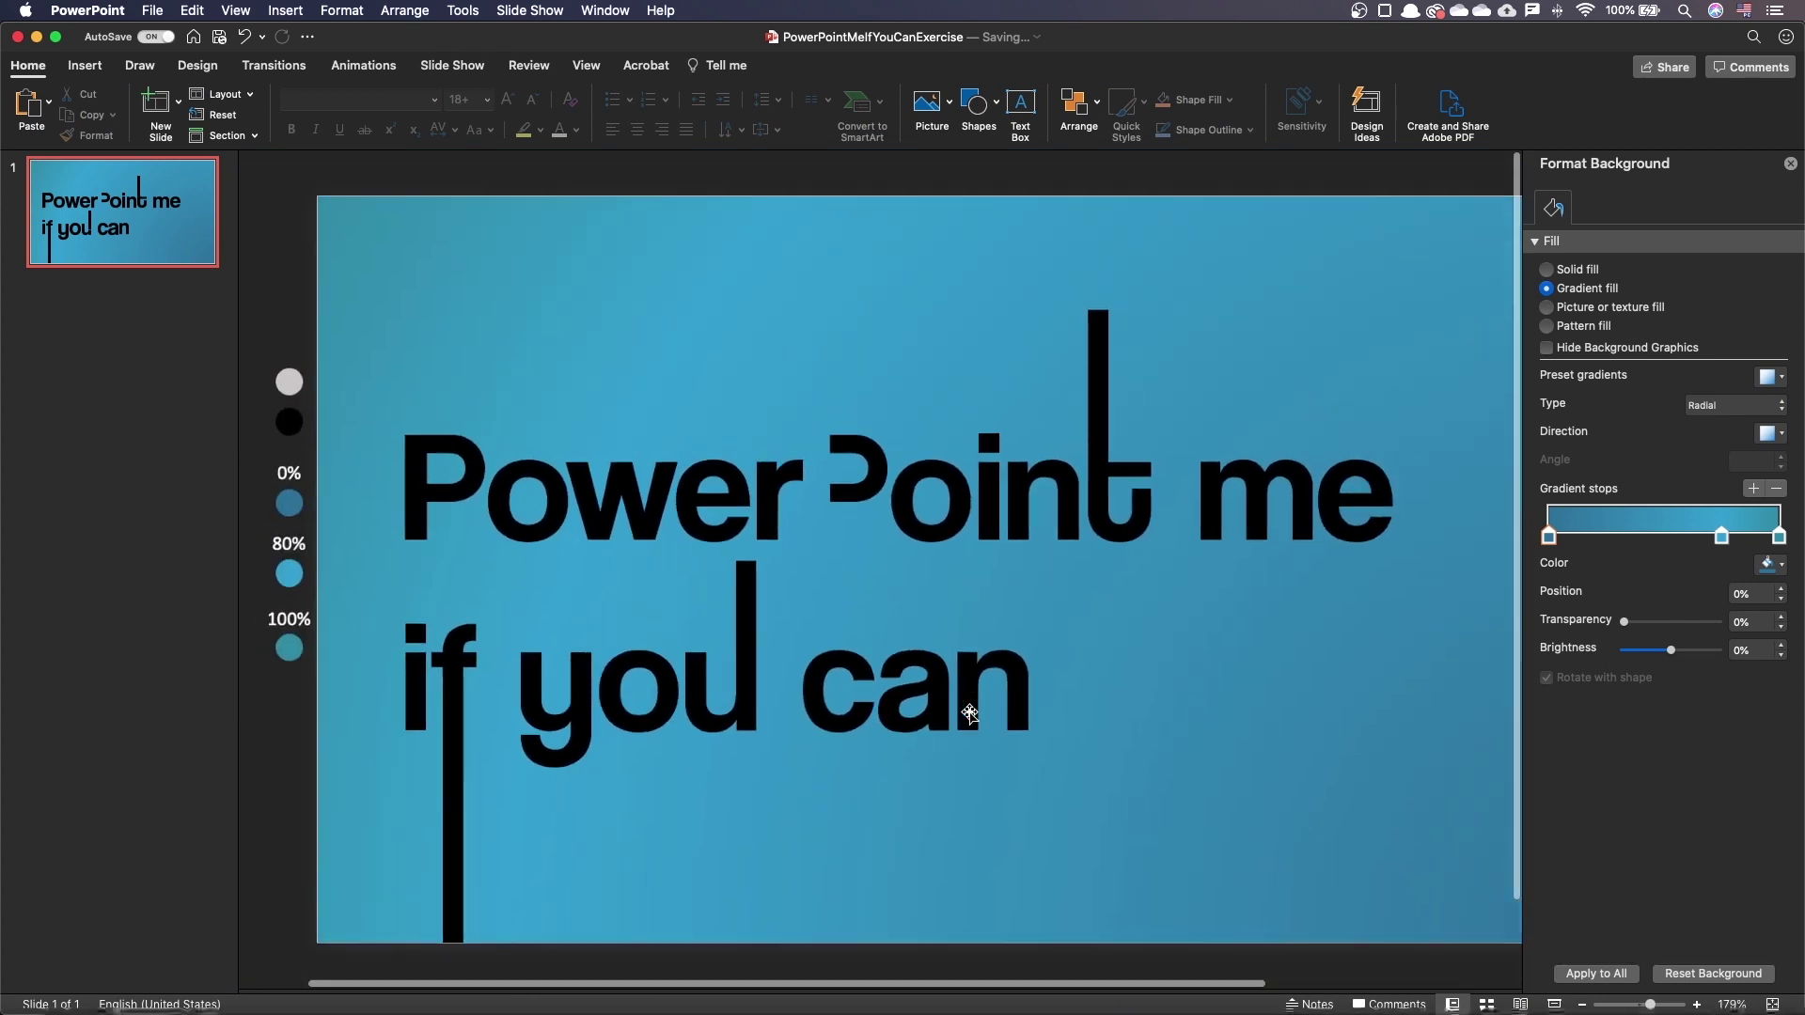
drag(246, 538, 987, 963)
drag(511, 691, 582, 691)
- Stretch the stem of the "u" up to the top of the second "P" so it forms the missing stem
click(660, 601)
click(718, 576)
scroll(719, 575, up, 4)
drag(879, 457, 880, 220)
scroll(882, 246, up, 3)
scroll(971, 651, down, 5)
drag(1313, 609, 252, 998)
scroll(1053, 612, up, 5)
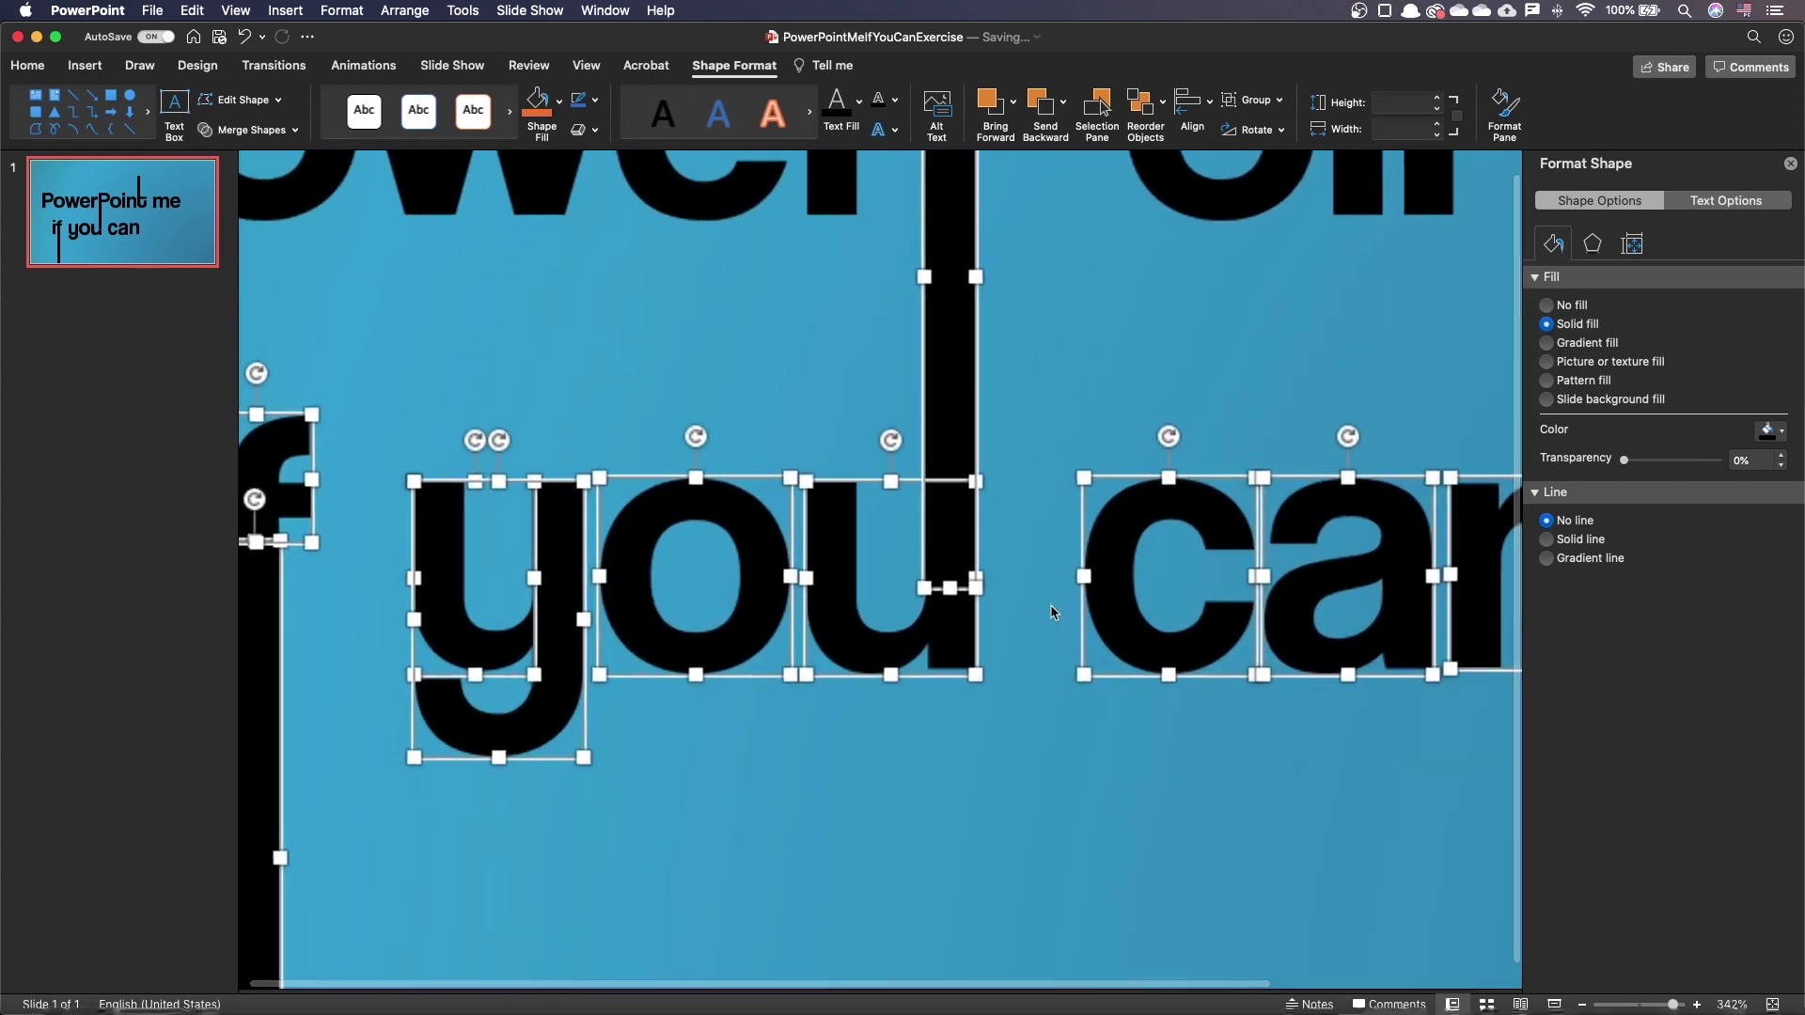
click(1053, 612)
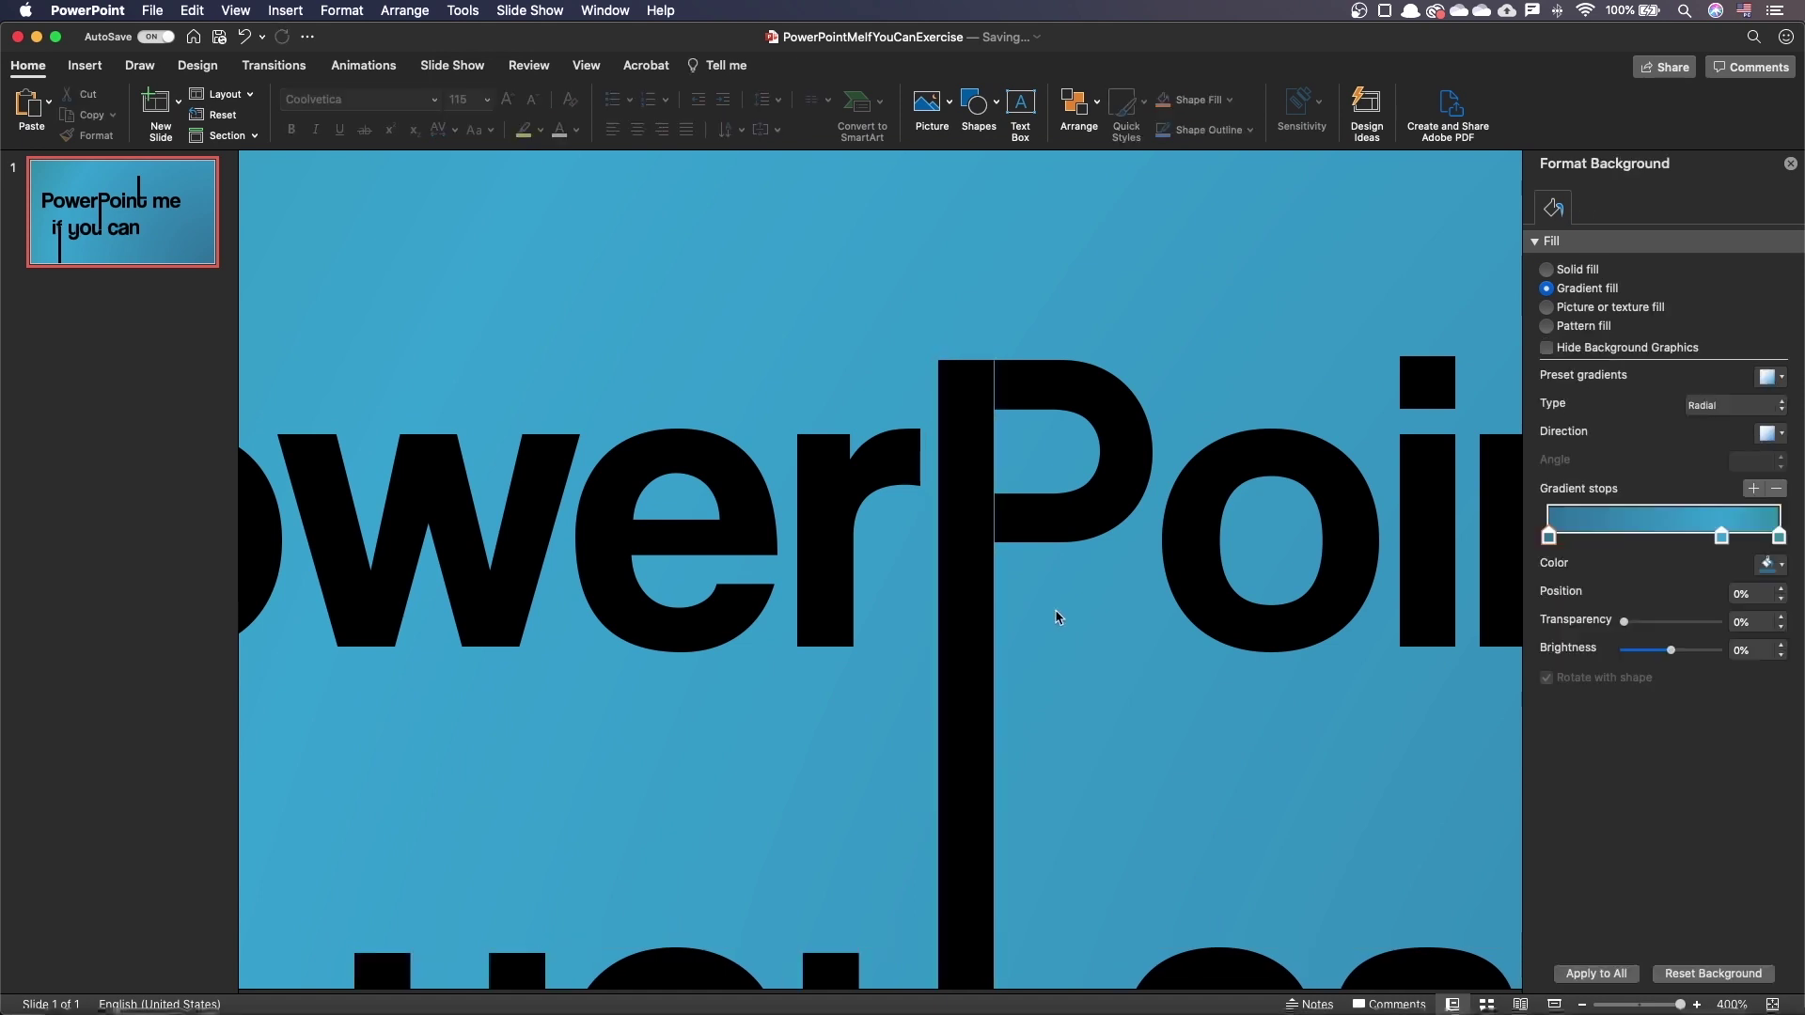
- Move all the title letters together slightly to the right on the slide
scroll(1073, 665, down, 5)
key(super+a)
drag(1026, 476, 1064, 477)
- Stretch the stem of the "t" in "PowerPoint" up to the slide's top edge
click(1025, 386)
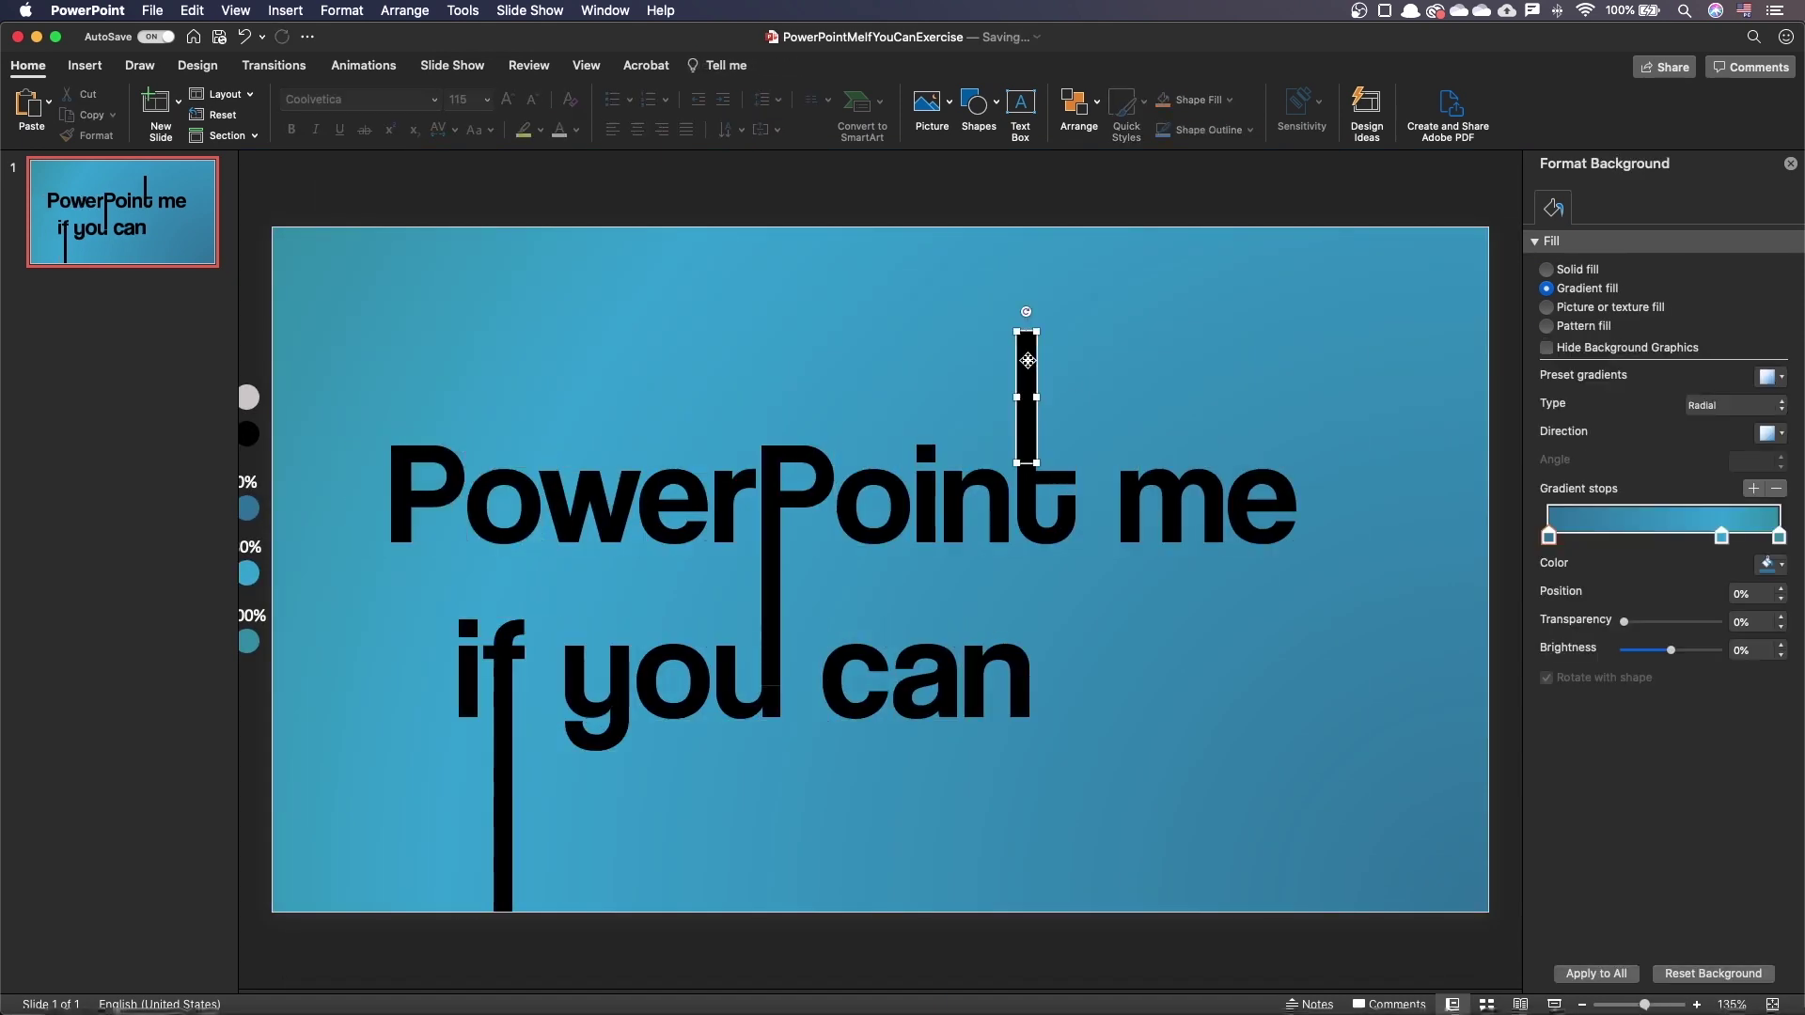
scroll(1006, 376, up, 3)
drag(880, 350, 879, 165)
scroll(917, 450, down, 5)
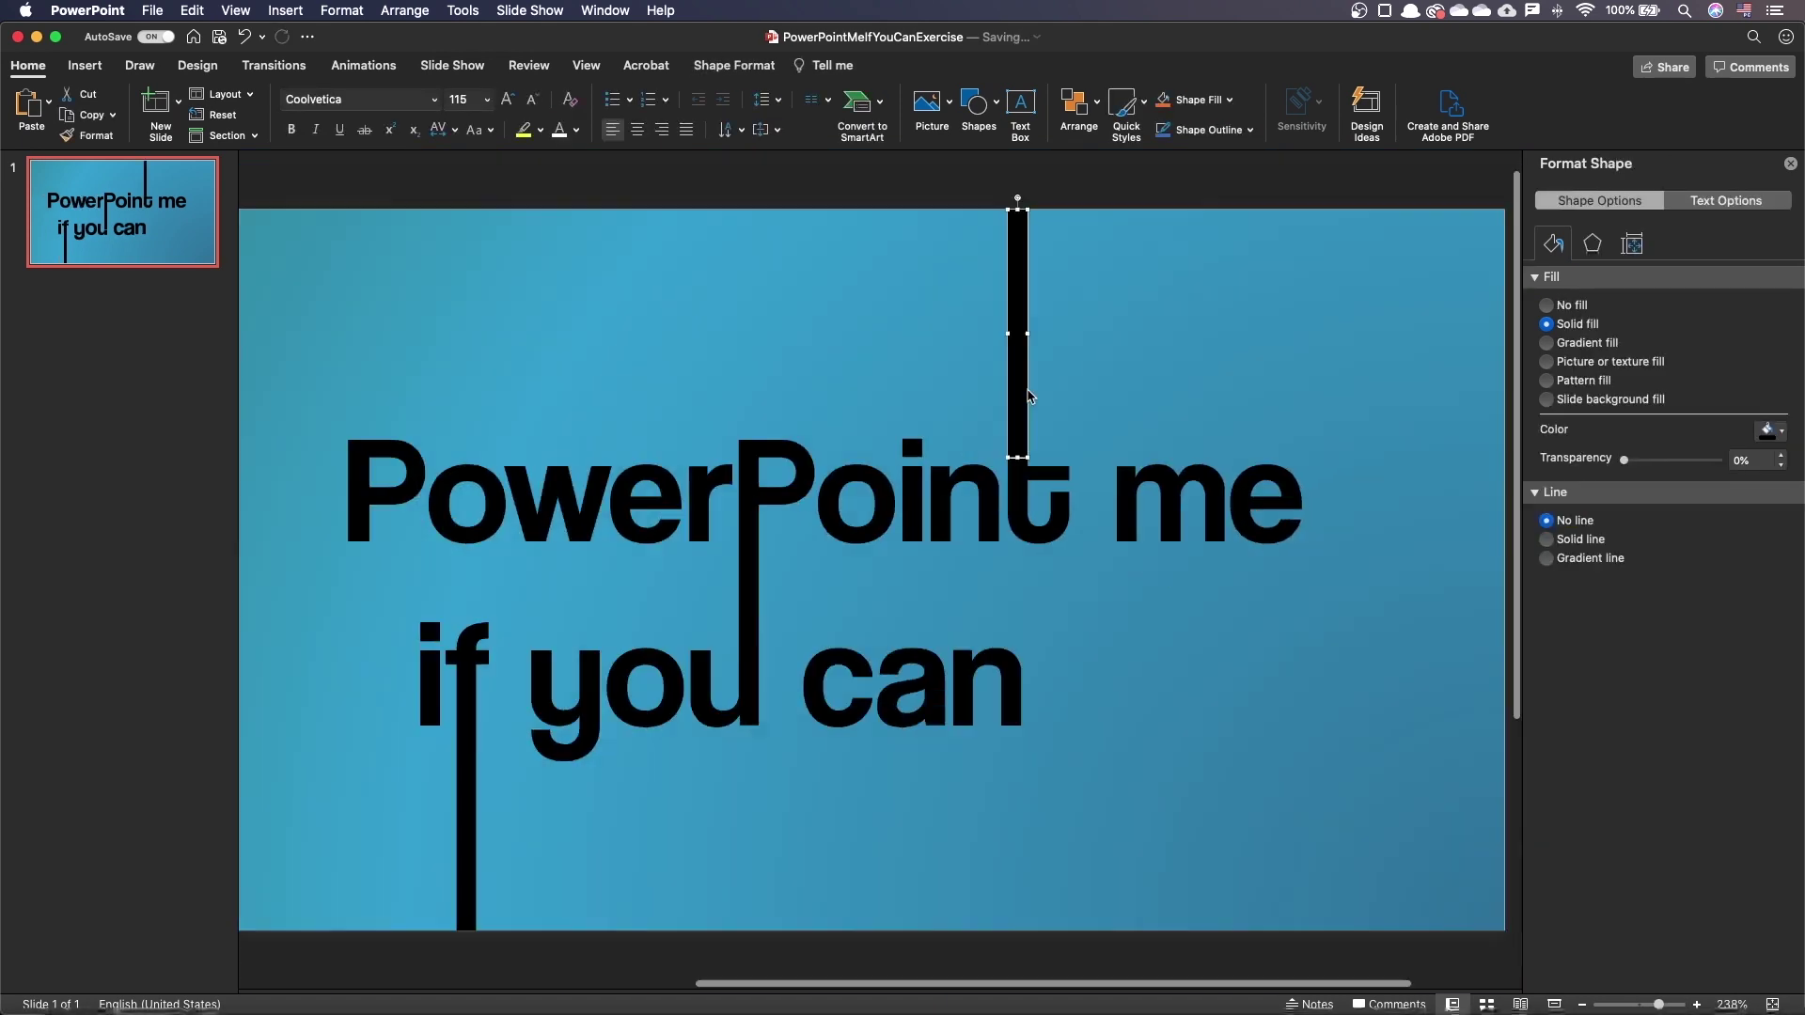
- Shift the word "me" further right and fill its letters with light gray
key(Right)
drag(1332, 622, 1097, 415)
click(1770, 431)
click(1678, 682)
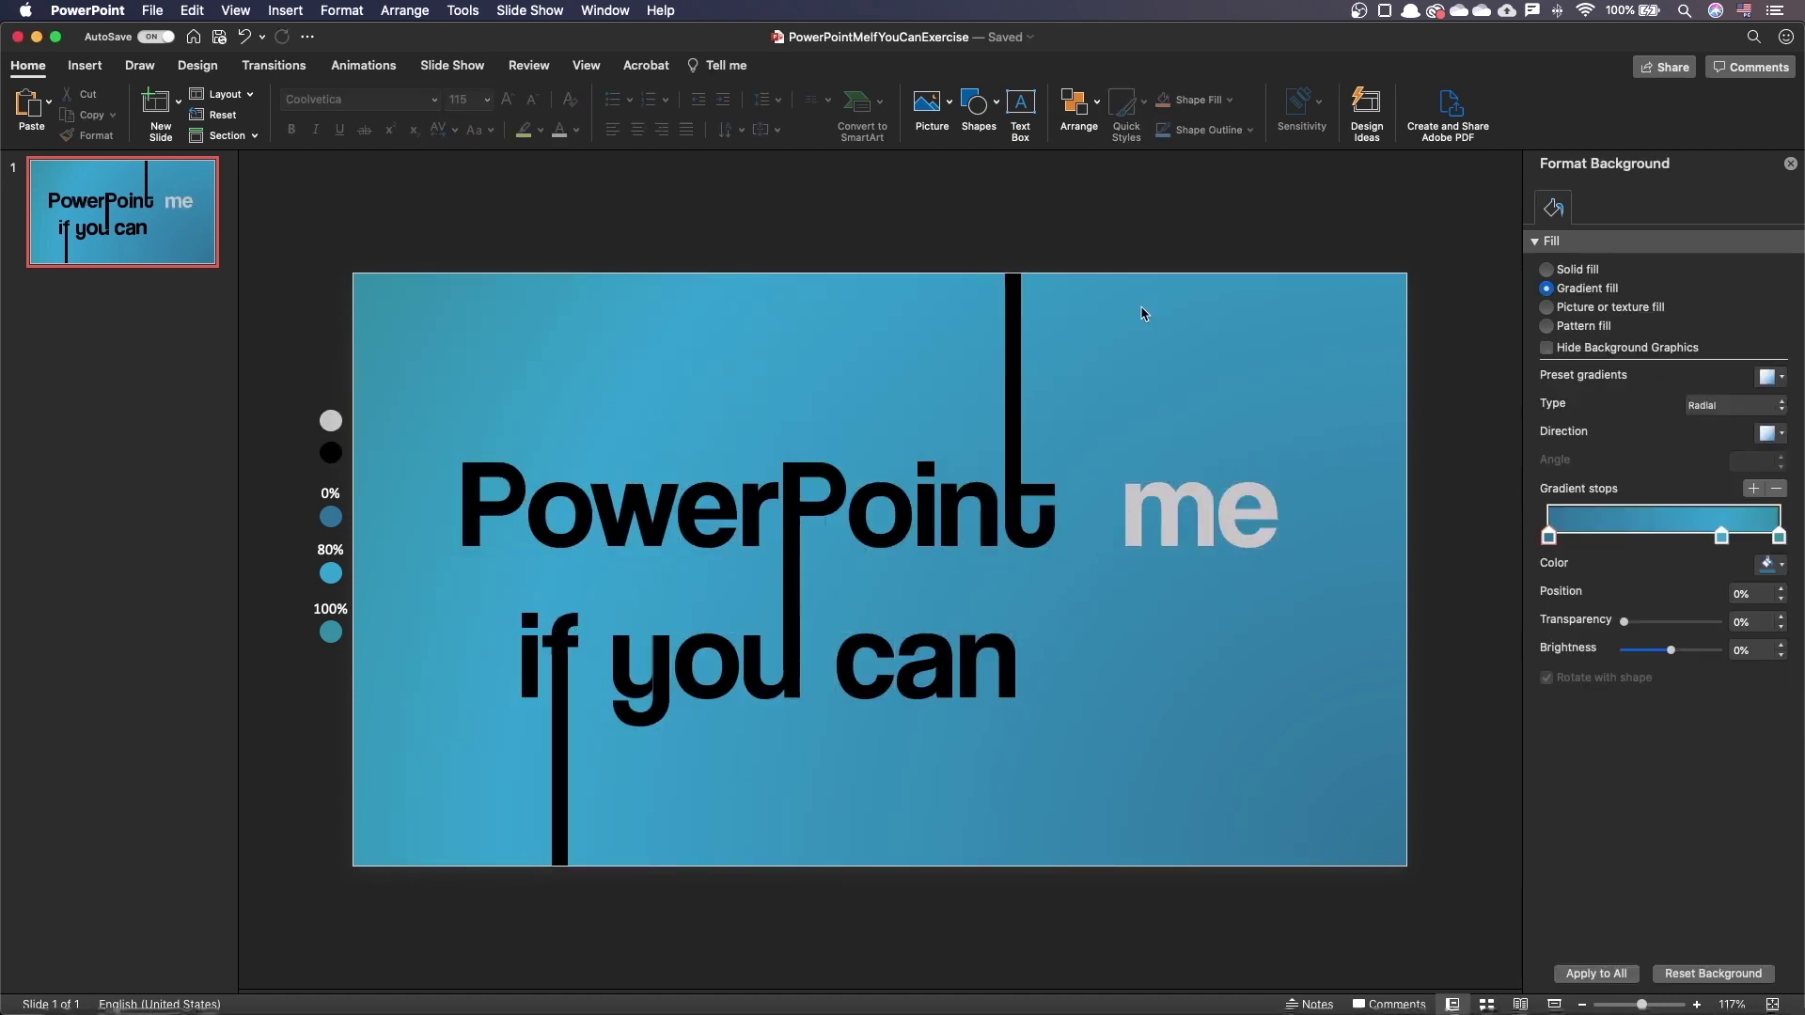
- Rename the letter objects w, e, r, second P and second o as poWerpoint, powErpoint, poweRpoint, powerPoint and powerpOint
click(1591, 581)
double_click(1592, 457)
text(poWerpoint)
double_click(1590, 564)
text(powErpoint)
double_click(1591, 546)
text(poweRpoint)
double_click(1591, 636)
text(powerPoint)
double_click(1591, 528)
text(powerpOint)
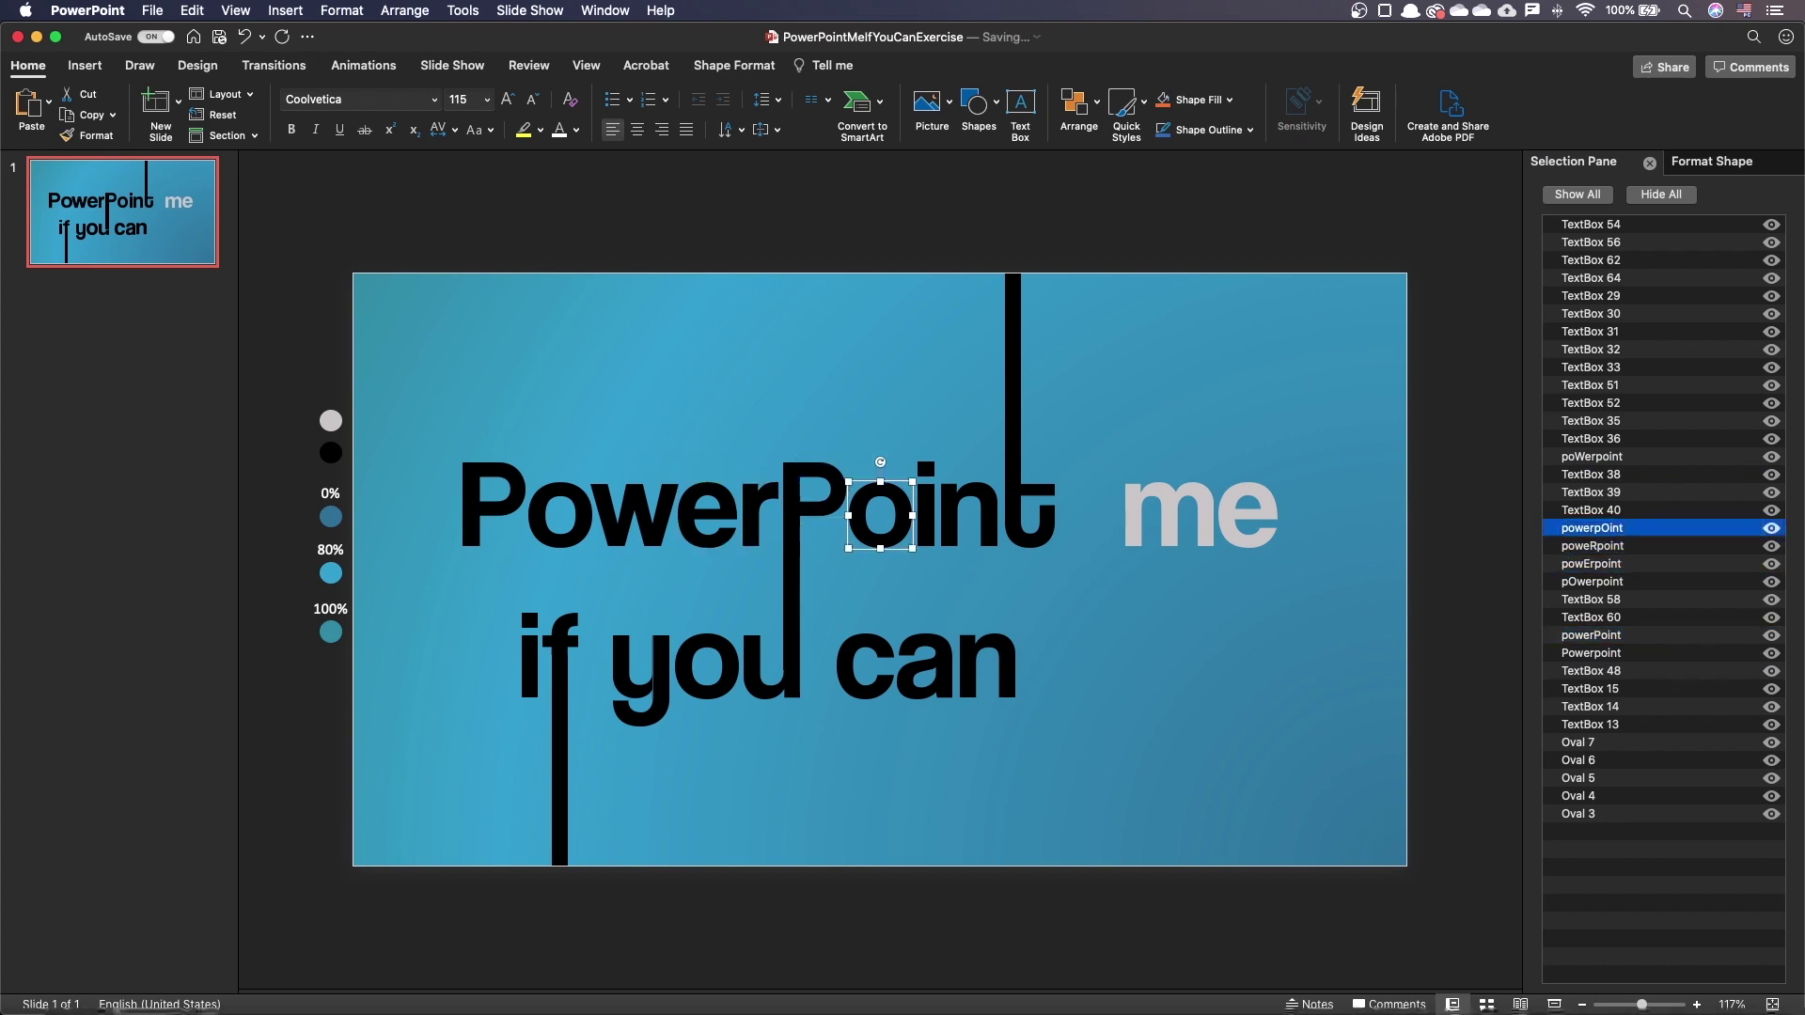
- Rename the i, n, t and t-stem objects of "PowerPoint" as powerpoInt, powerpoiNt, powerpoinT and powerpoinT-stem
click(926, 515)
click(734, 66)
double_click(1590, 439)
text(powerpoInt)
double_click(1591, 510)
text(powerpoiNt)
double_click(1596, 599)
text(powerpoinT)
click(1012, 359)
double_click(1591, 618)
text(powerpoinT-stem)
- Rename the letters of "me" as Me and mE, and the letters of "if" as If and iF
double_click(1591, 493)
text(Me)
double_click(1590, 474)
text(mE)
double_click(1591, 296)
text(If)
click(257, 129)
double_click(1590, 385)
text(iF)
- Rename the pieces of "you" as You-bowl, You-stem-and-tail, yOu, yoU-bowl and yoU-stem
click(628, 662)
double_click(1590, 278)
text(You-bowl)
double_click(1590, 260)
text(You-stem-and-tail)
double_click(1590, 367)
text(yOu)
double_click(1591, 224)
text(yoU-bowl)
double_click(1591, 242)
text(yoU-stem)
- Rename the letters "c" and "a" of "can" as Can and cAn
double_click(1591, 350)
text(Can)
double_click(1590, 331)
text(cAn)
double_click(1590, 314)
click(1440, 641)
- Merge the dot and body of the "i" in "PowerPoint" into one shape with Union
drag(907, 439, 946, 566)
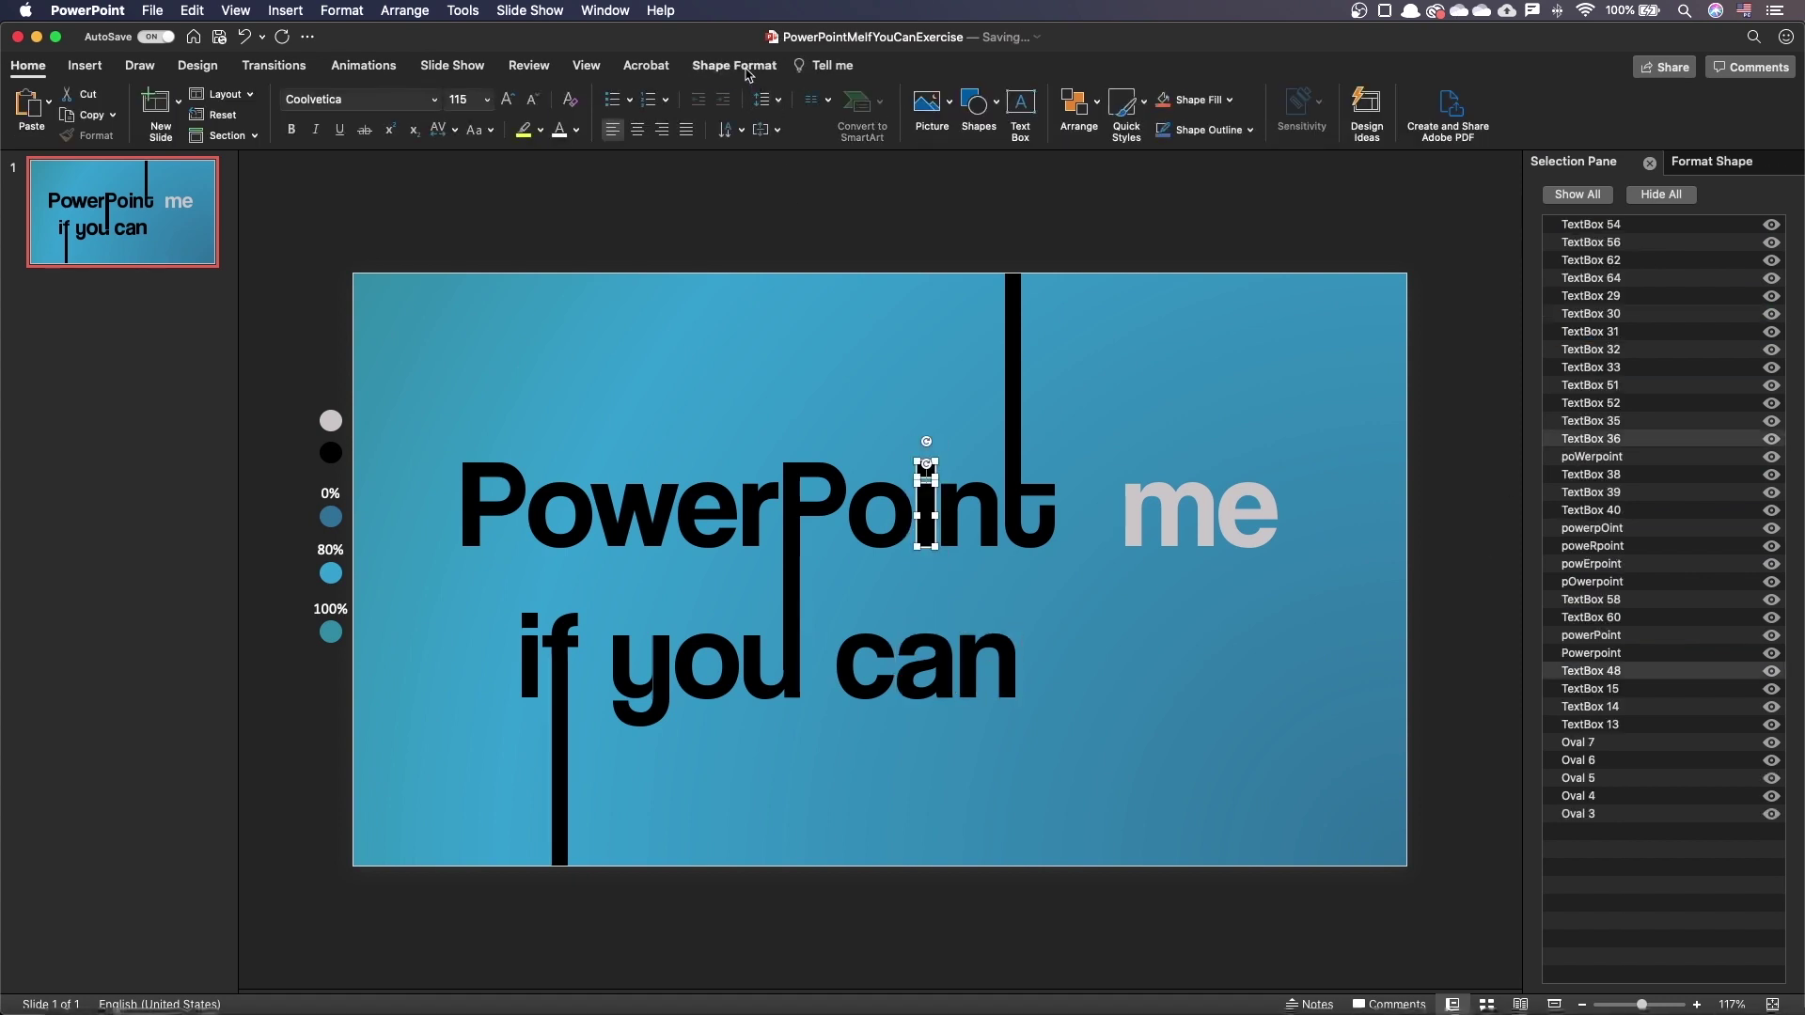
click(750, 74)
click(249, 130)
click(258, 155)
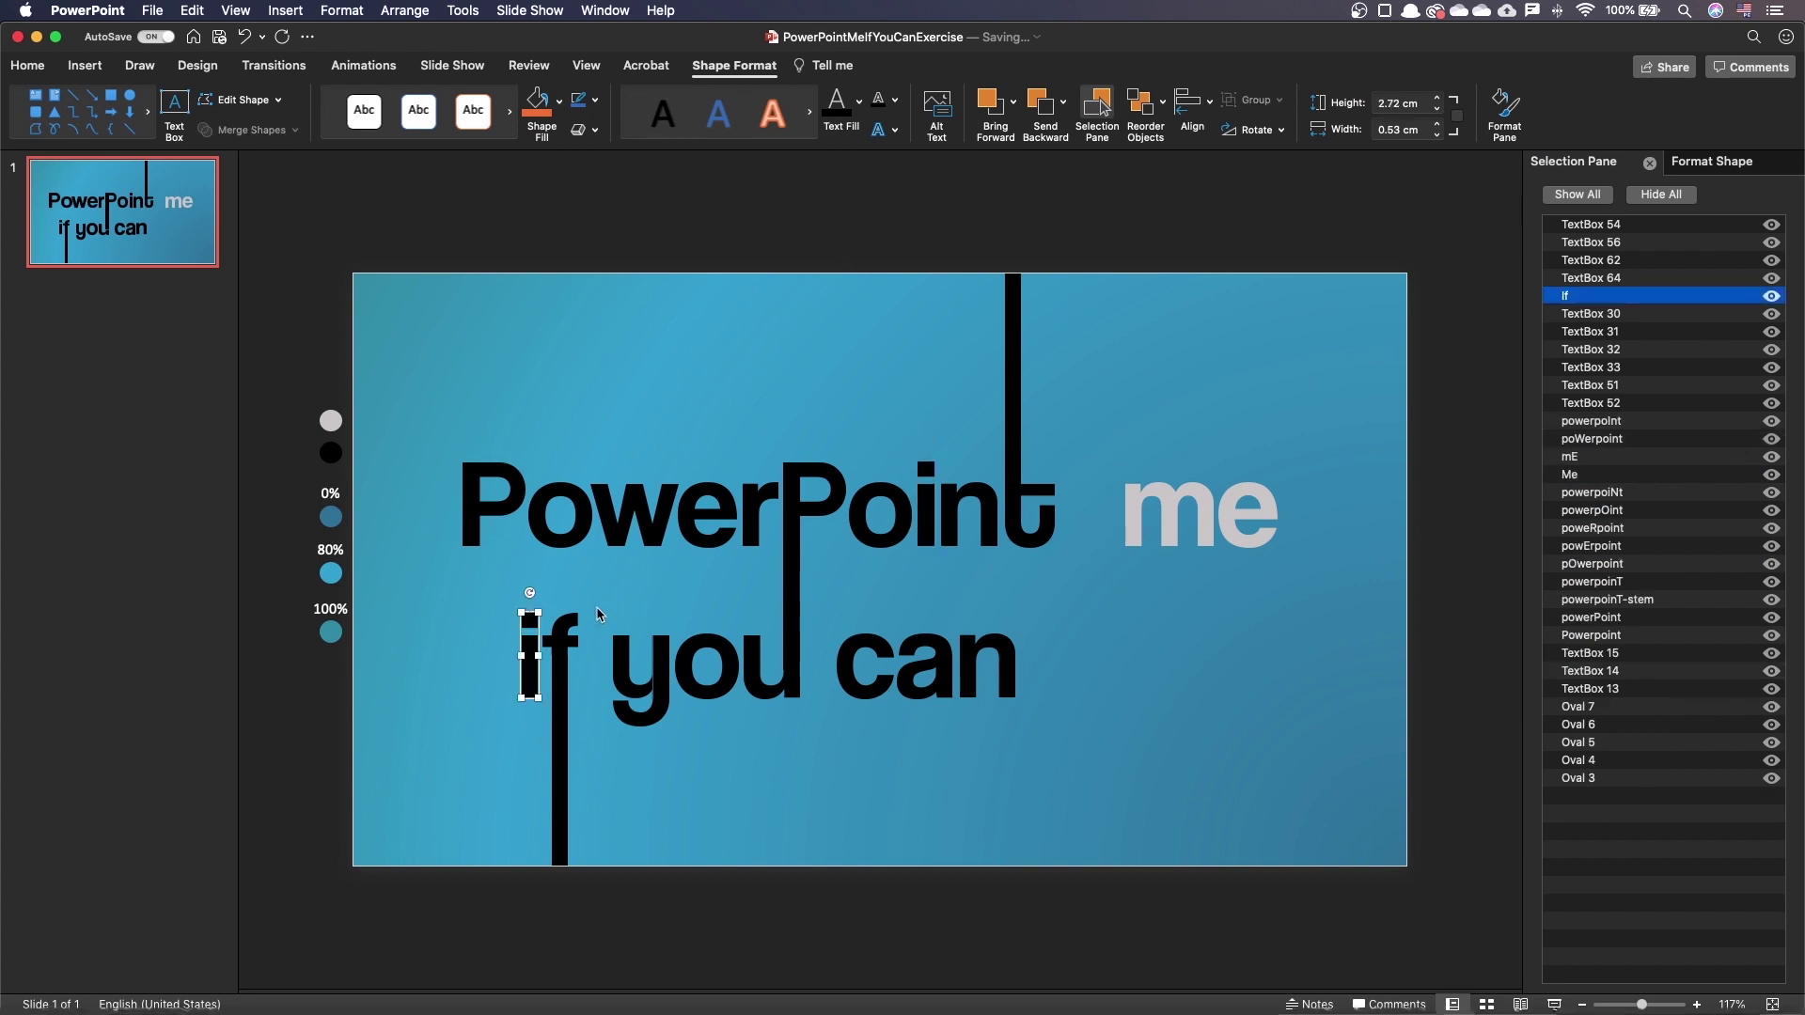
- Merge the top of the "f" in "if" with its long extended stem
drag(594, 592, 535, 925)
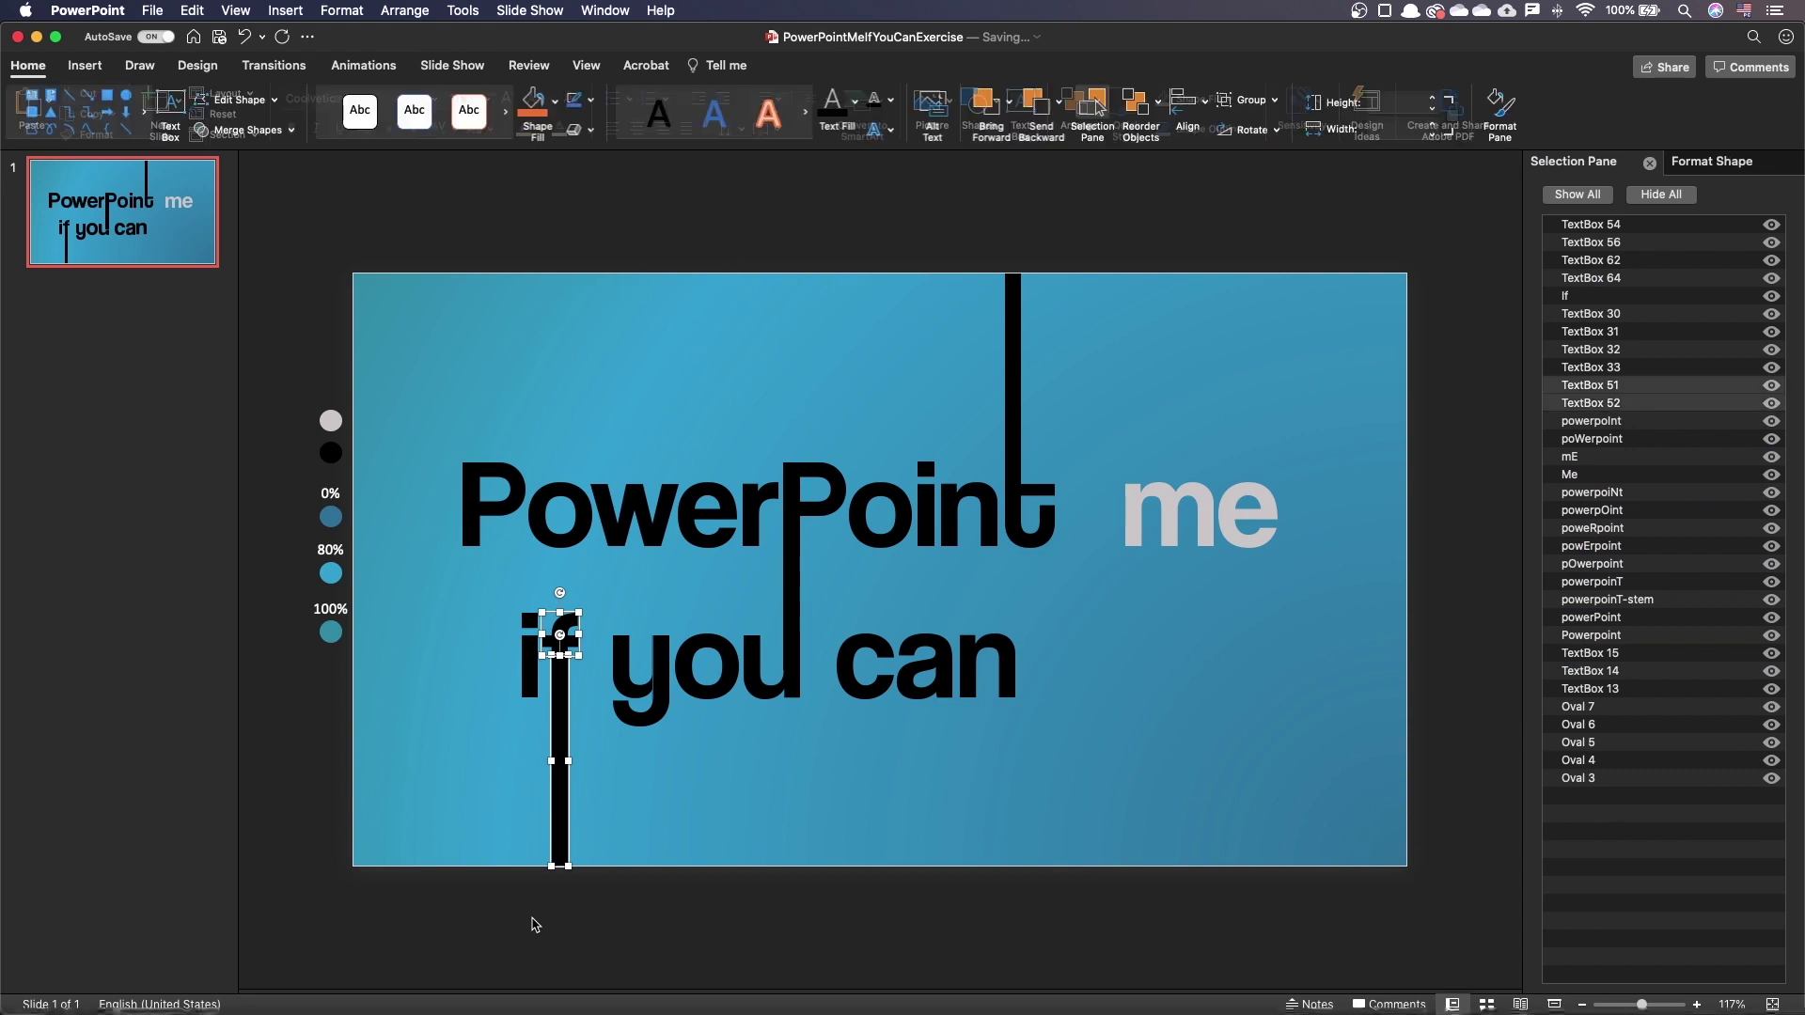
click(281, 131)
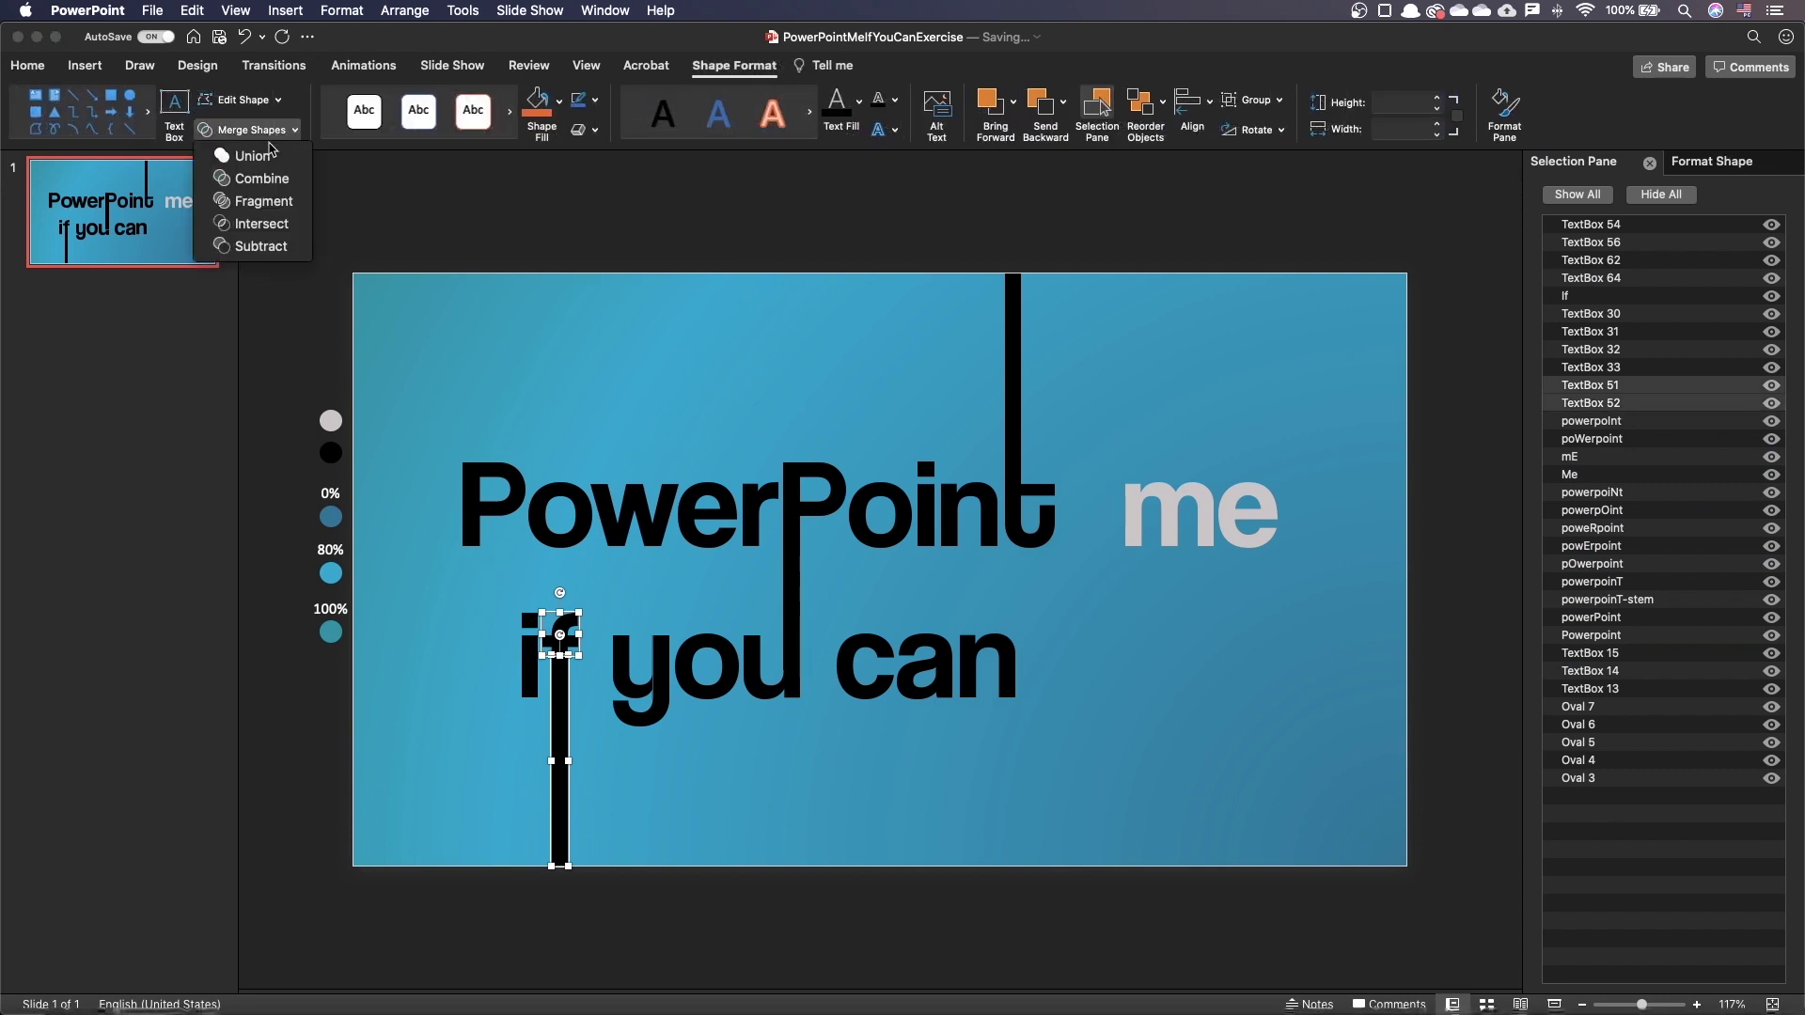